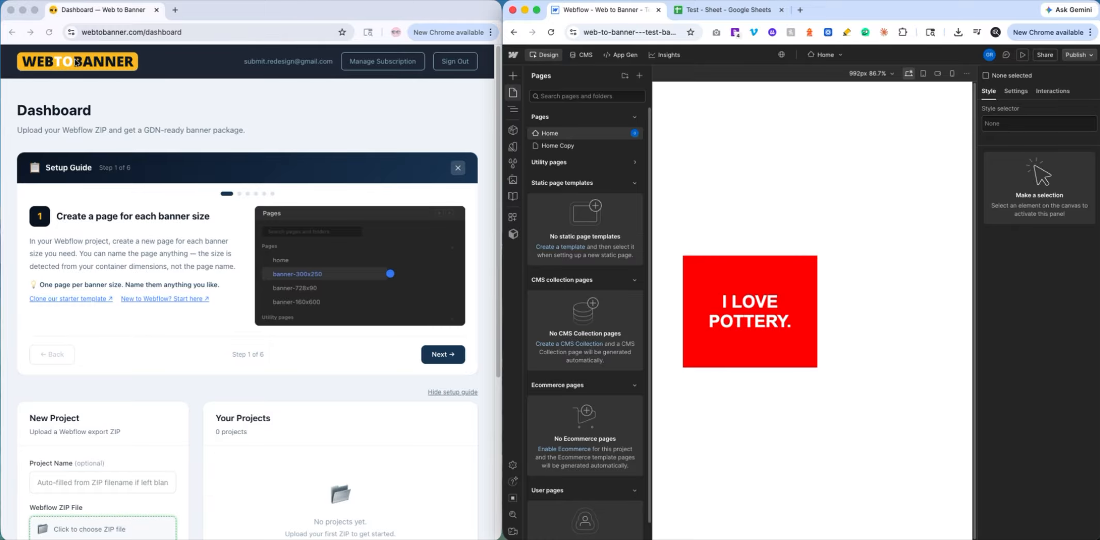
- View the Web to Banner homepage and return to the dashboard
{"action": "left_click", "coordinate": [77, 90]}
{"action": "left_click", "coordinate": [79, 69]}
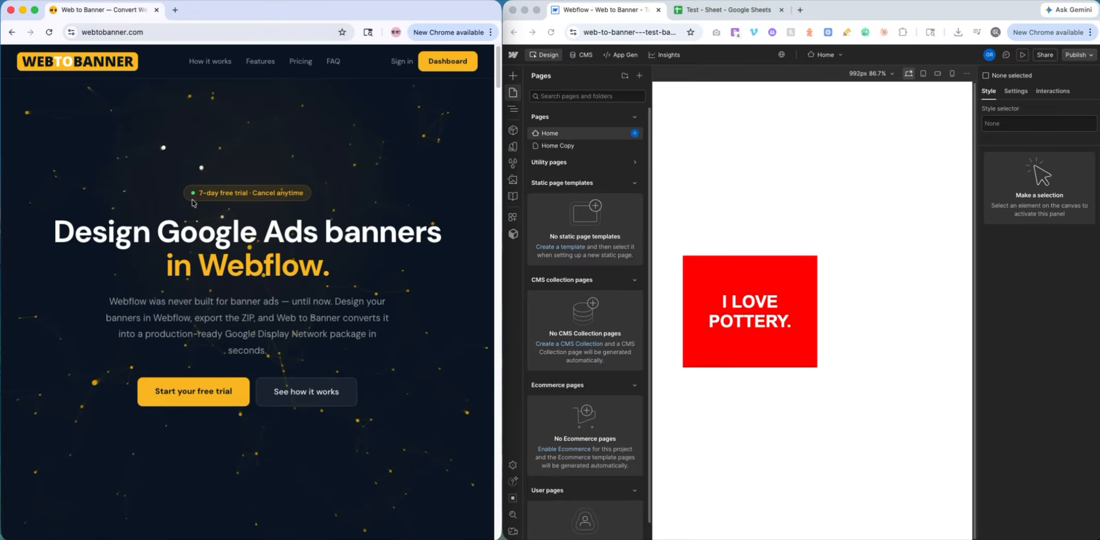
{"action": "left_click", "coordinate": [467, 63]}
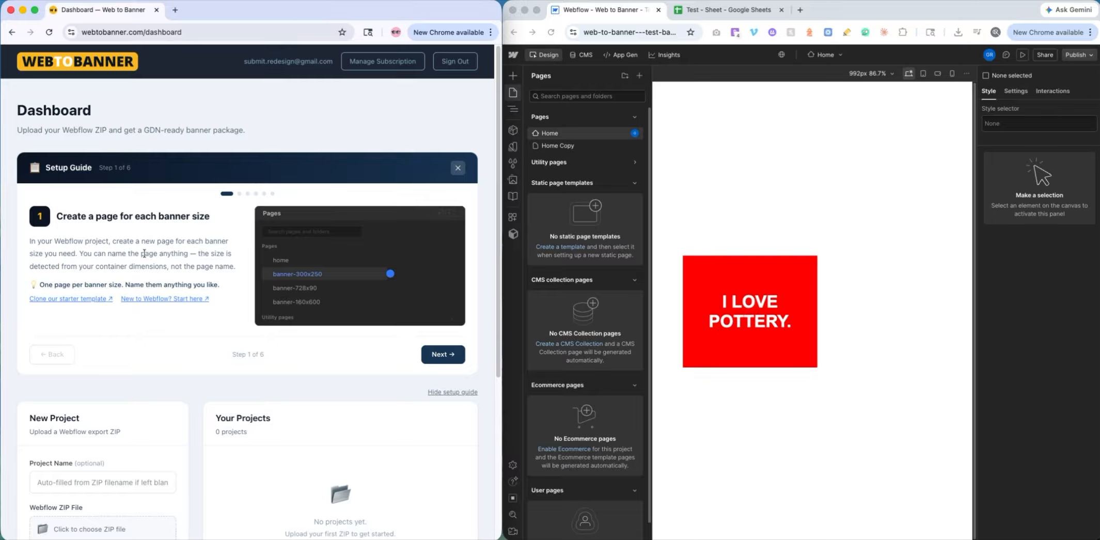
- Read step 1 of the setup guide, highlighting the phrase "not the page name."
{"action": "left_click_drag", "start_coordinate": [188, 253], "coordinate": [157, 253]}
{"action": "left_click", "coordinate": [199, 253]}
{"action": "left_click_drag", "start_coordinate": [236, 269], "coordinate": [170, 266]}
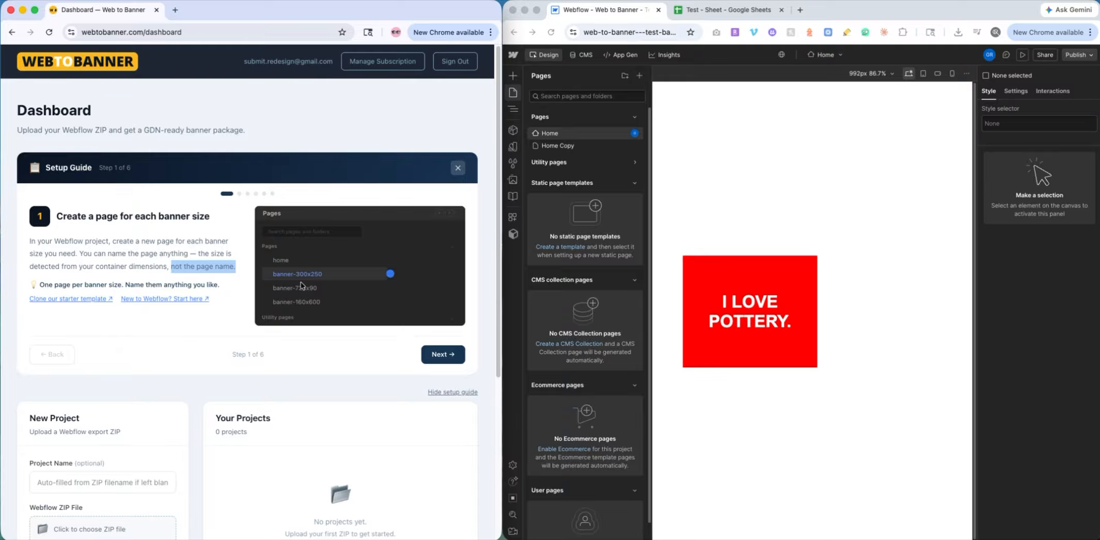
- Select the ad container in the Webflow element tree to inspect its width and height
{"action": "left_click", "coordinate": [707, 260]}
{"action": "left_click", "coordinate": [512, 109]}
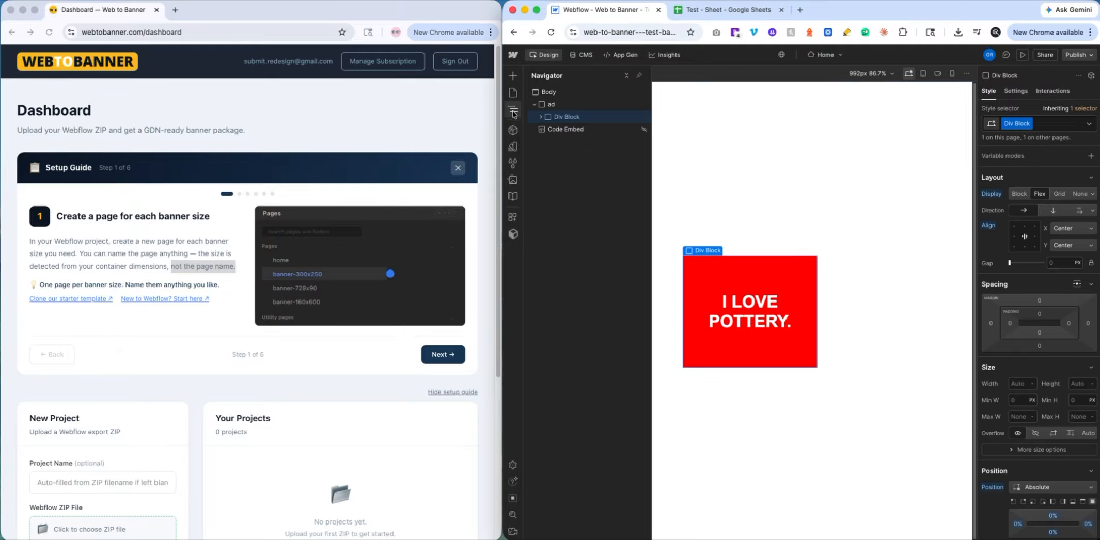
{"action": "left_click", "coordinate": [548, 106]}
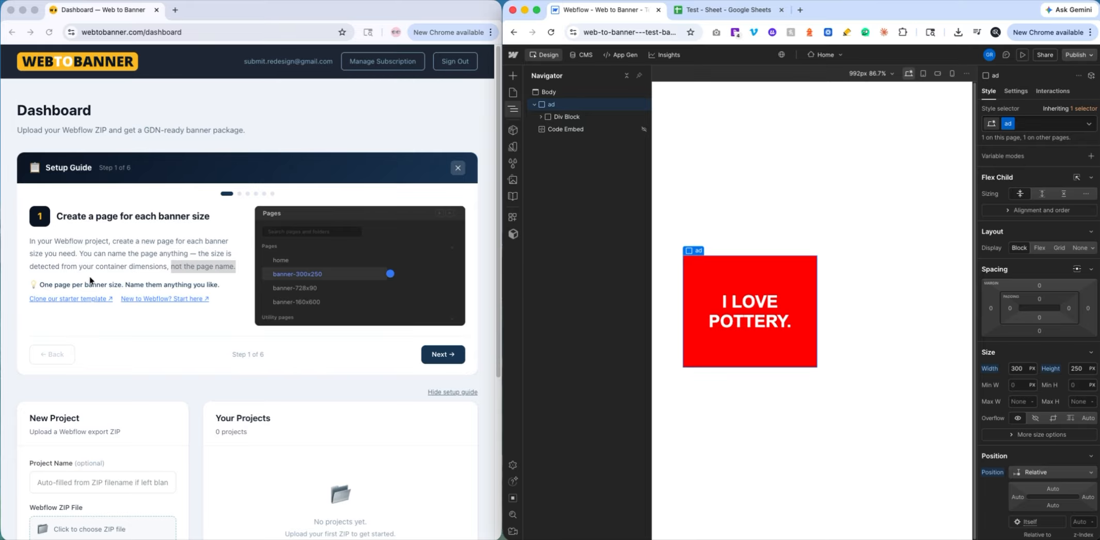
- Visit the Webflow website through the guide's "New to Webflow? Start here" link, and close it again
{"action": "left_click", "coordinate": [83, 263]}
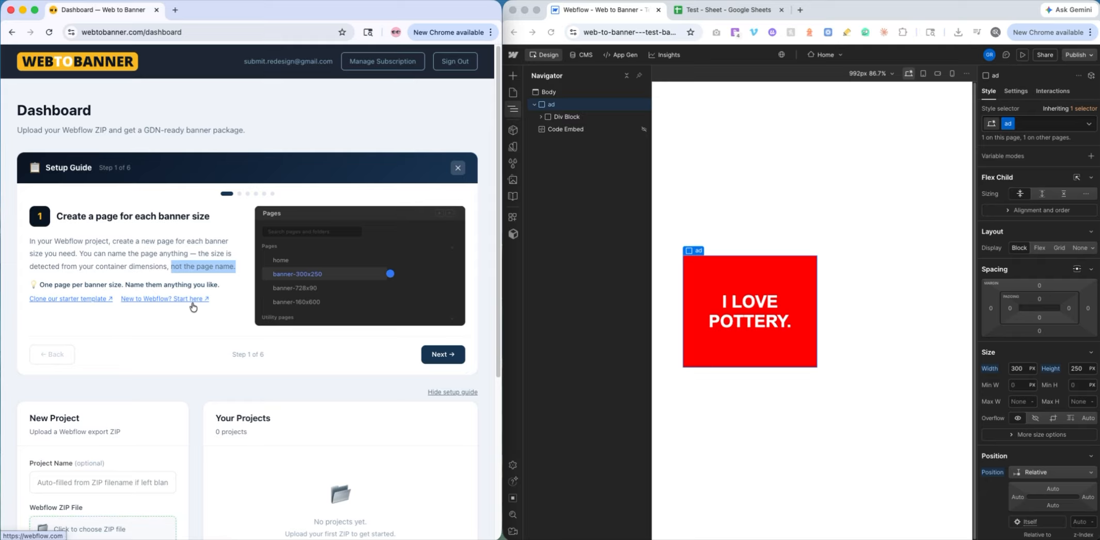
{"action": "left_click", "coordinate": [180, 299]}
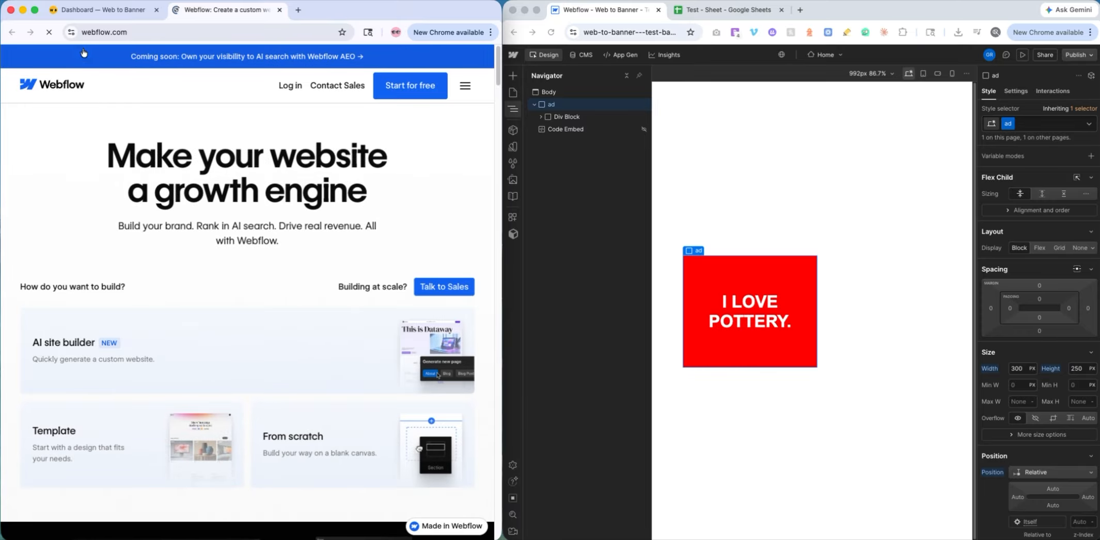
{"action": "left_click", "coordinate": [279, 11]}
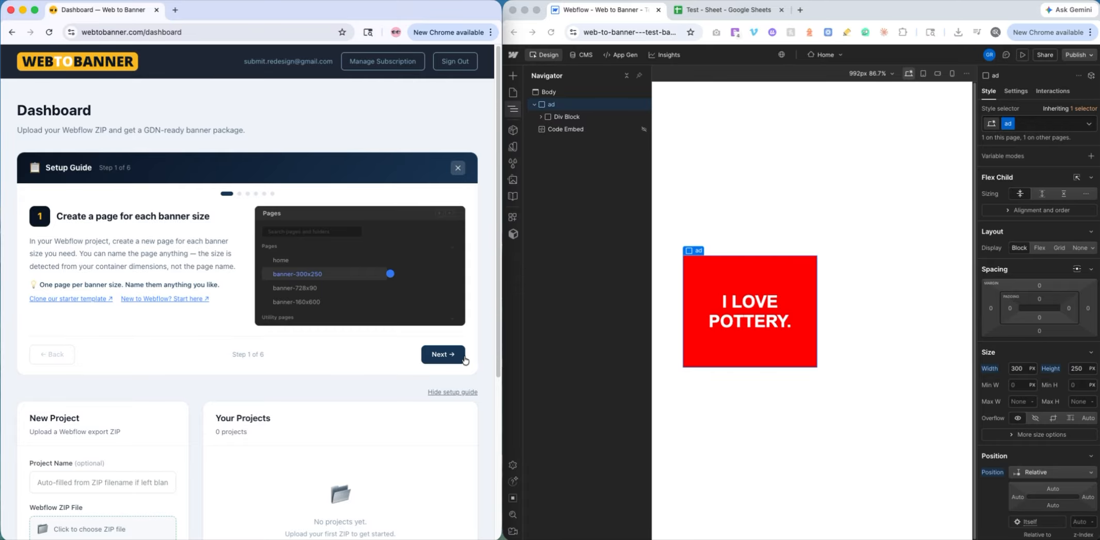
- Advance the setup guide to step 2 on container size and compare it with the ad container's settings
{"action": "left_click", "coordinate": [443, 356]}
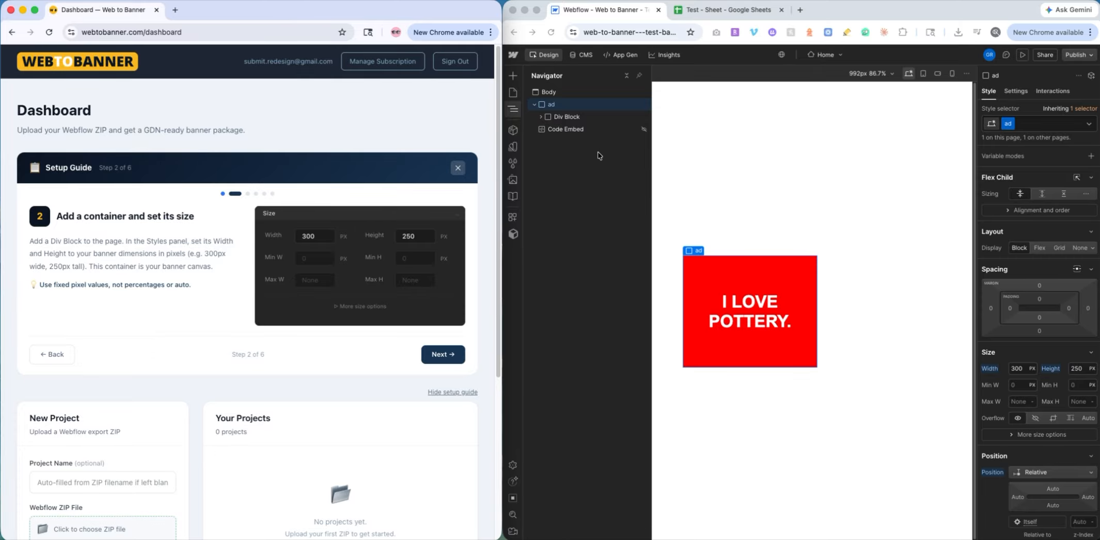
{"action": "left_click", "coordinate": [553, 106]}
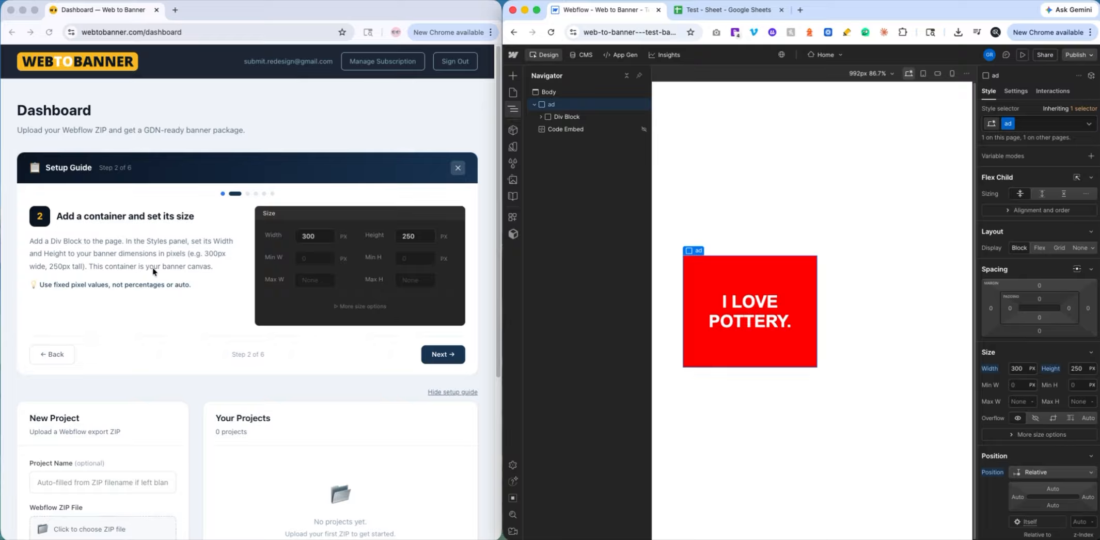
{"action": "left_click", "coordinate": [185, 266]}
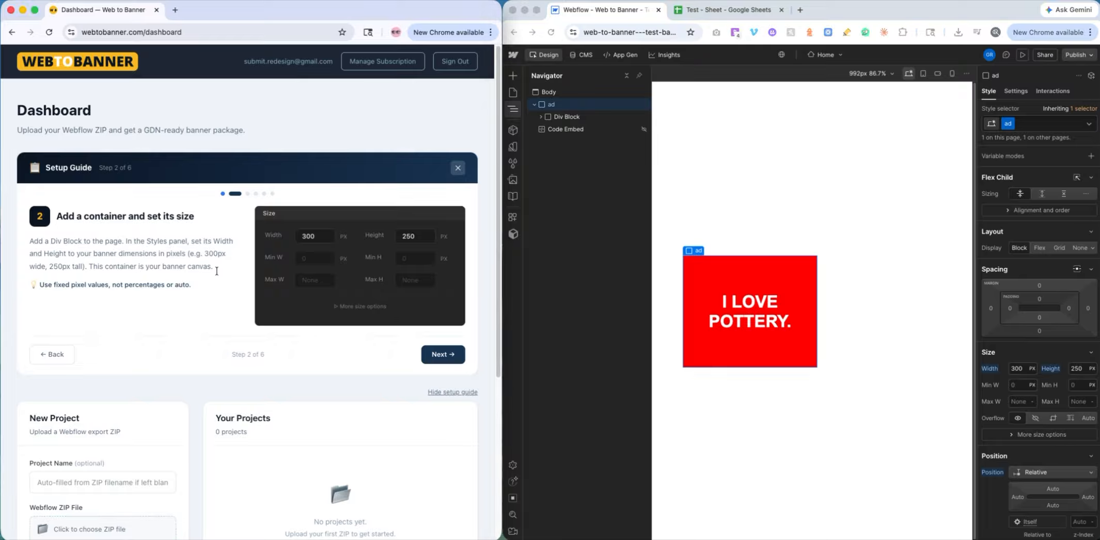
- Inspect the Div Block inside the ad container and the script in the Code Embed element, and close the code editor
{"action": "left_click", "coordinate": [560, 124]}
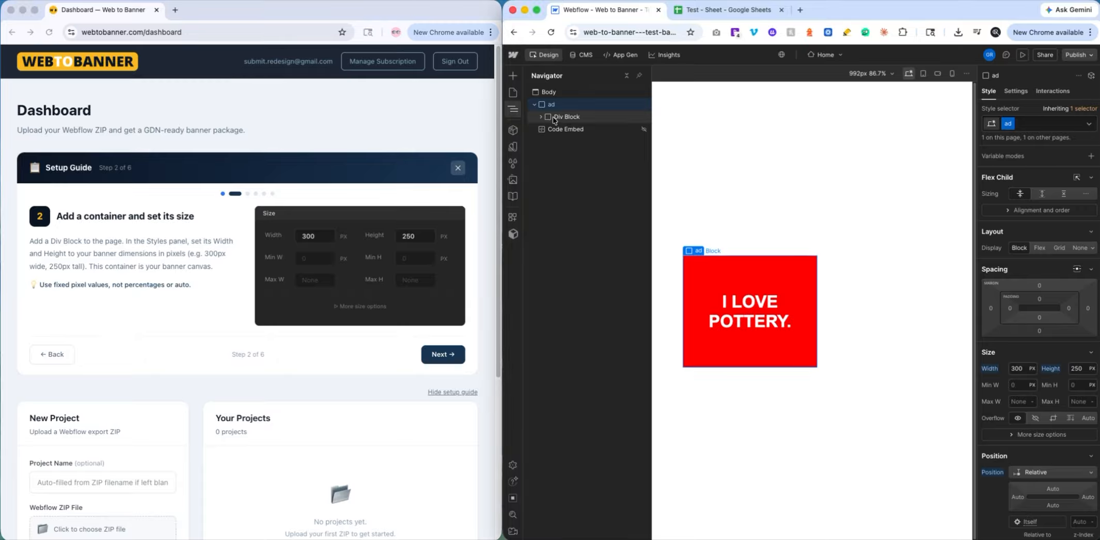
{"action": "left_click", "coordinate": [548, 116]}
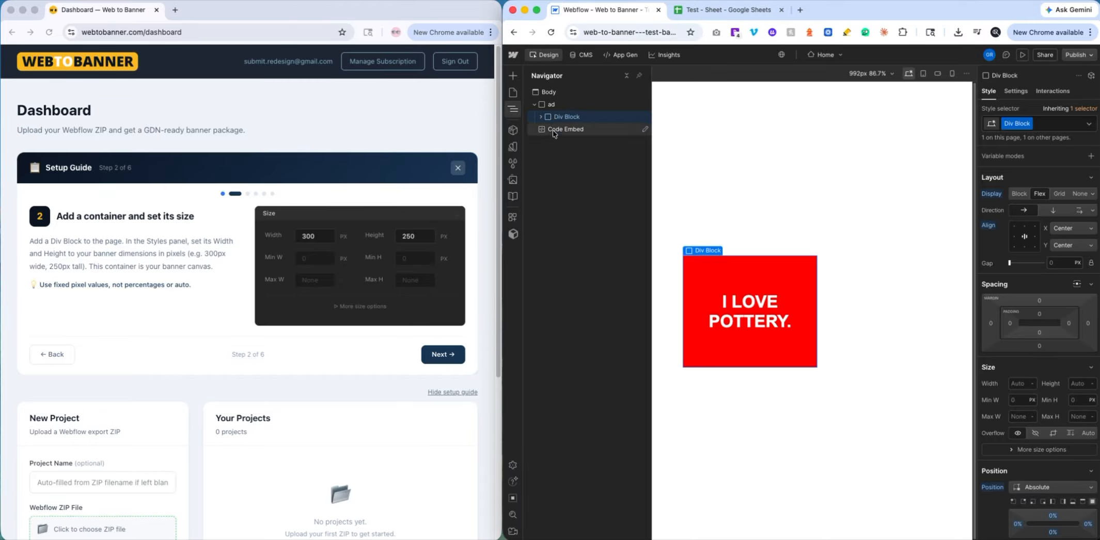
{"action": "left_click", "coordinate": [552, 130]}
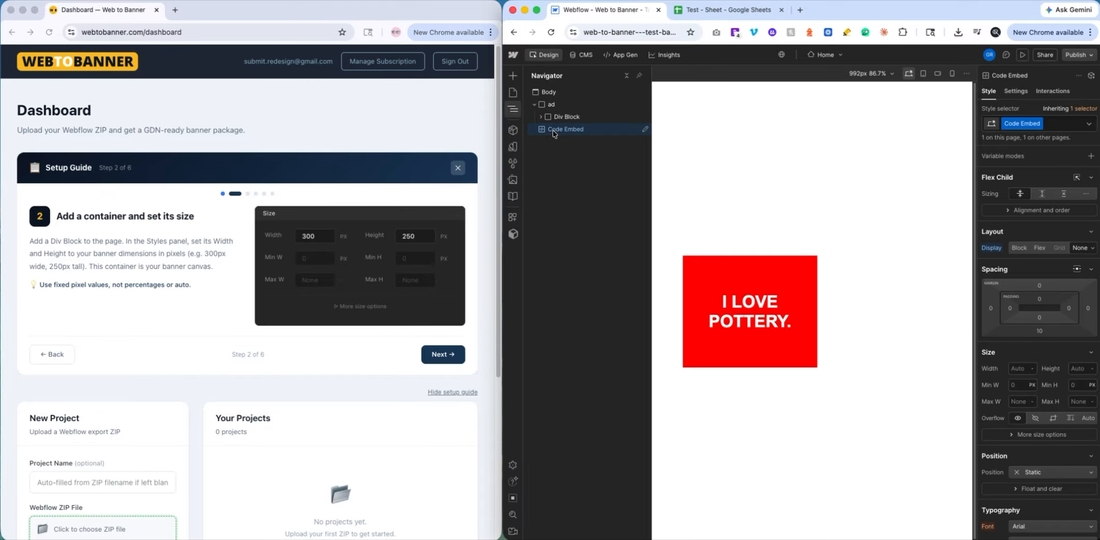
{"action": "left_click", "coordinate": [644, 131]}
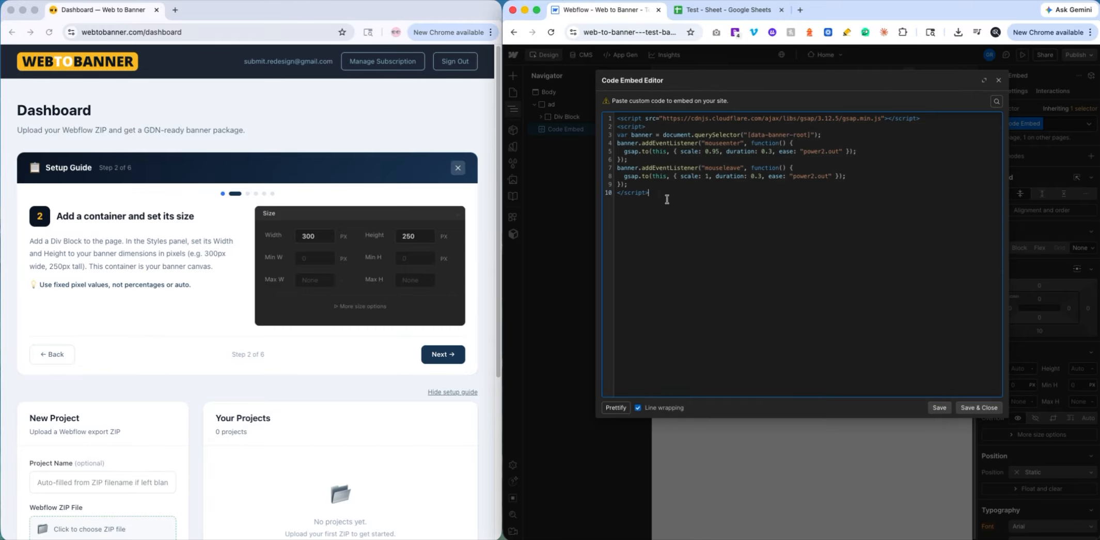
{"action": "left_click_drag", "start_coordinate": [666, 199], "coordinate": [597, 108]}
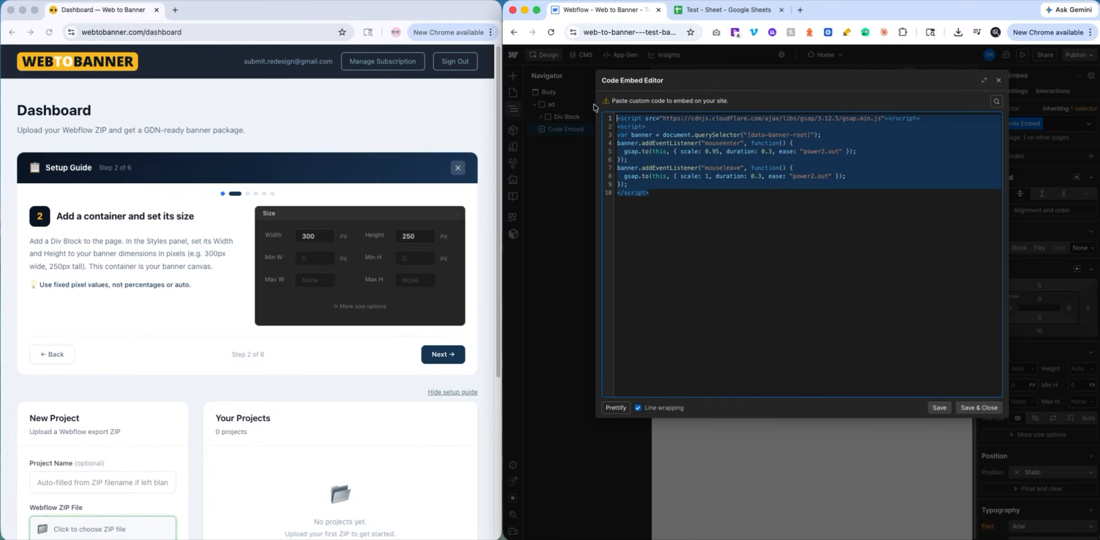
{"action": "left_click", "coordinate": [939, 408]}
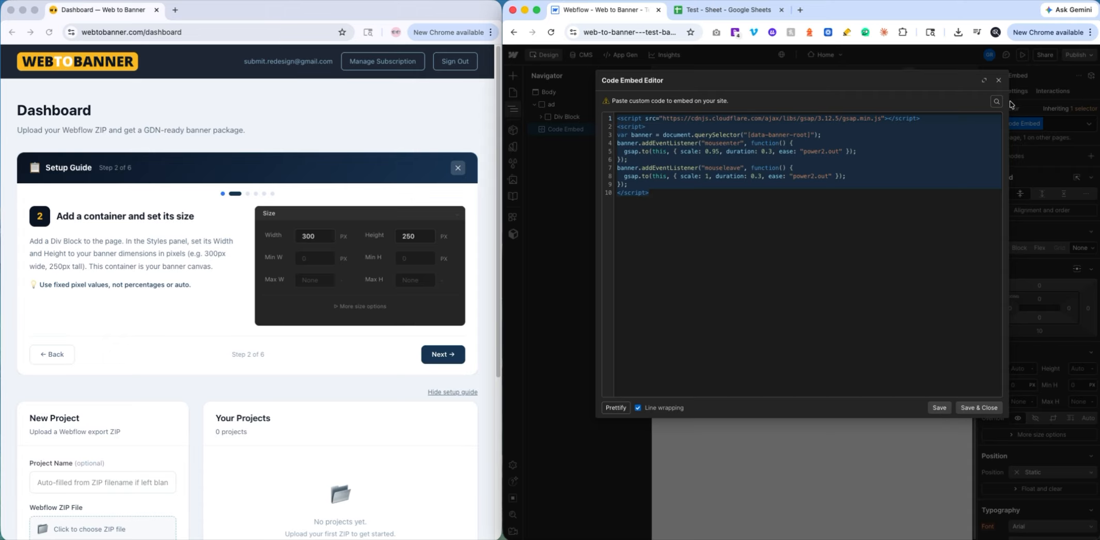
{"action": "left_click", "coordinate": [998, 81]}
- Review the guide's container sizing, advance to step 3, and highlight the attribute name data-banner-root in its heading
{"action": "left_click", "coordinate": [101, 298]}
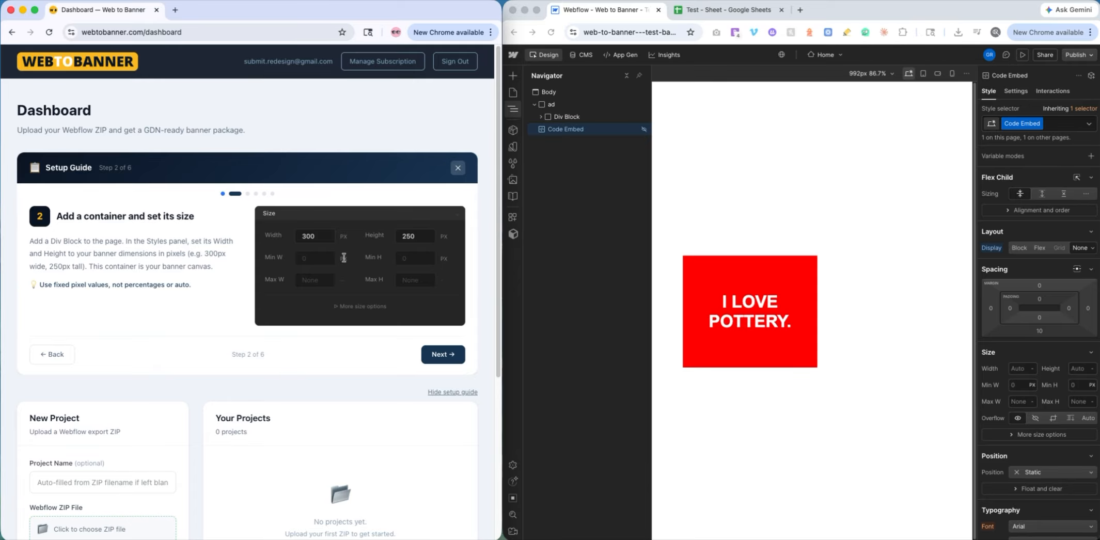
{"action": "left_click", "coordinate": [1048, 358]}
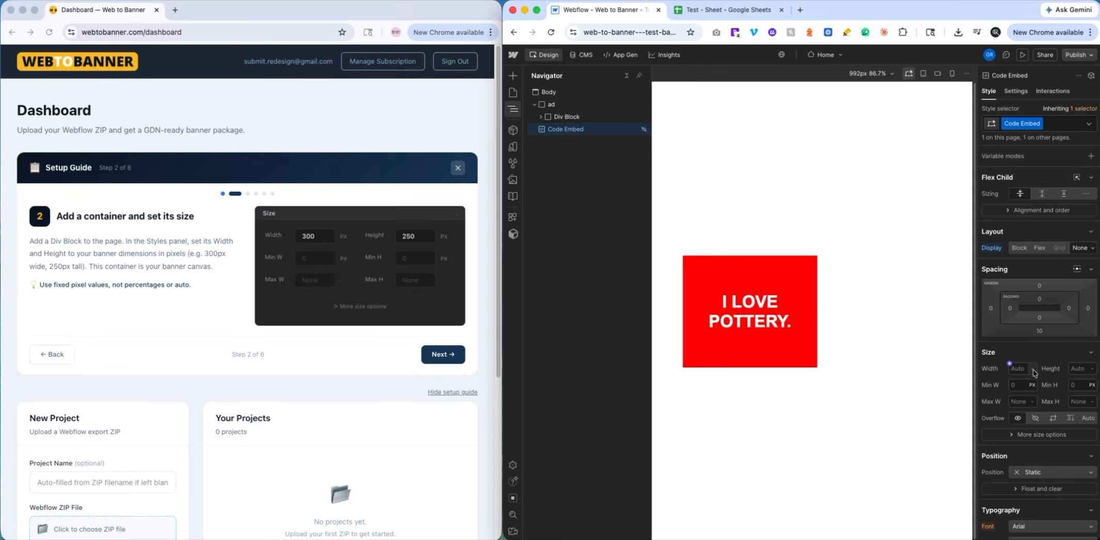
{"action": "left_click", "coordinate": [1033, 369]}
{"action": "left_click", "coordinate": [229, 335]}
{"action": "left_click", "coordinate": [444, 355]}
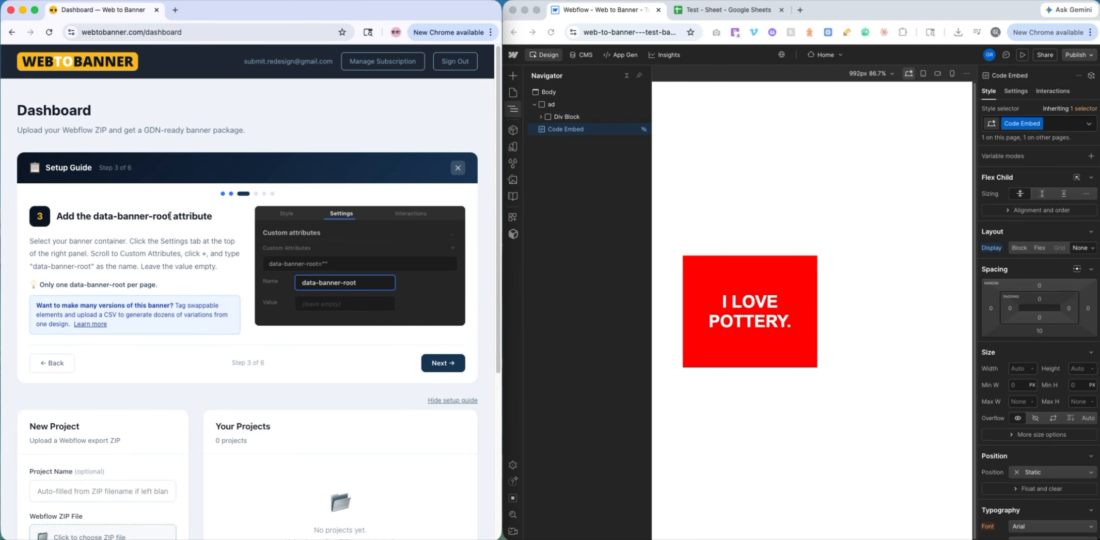
{"action": "left_click_drag", "start_coordinate": [171, 216], "coordinate": [98, 214]}
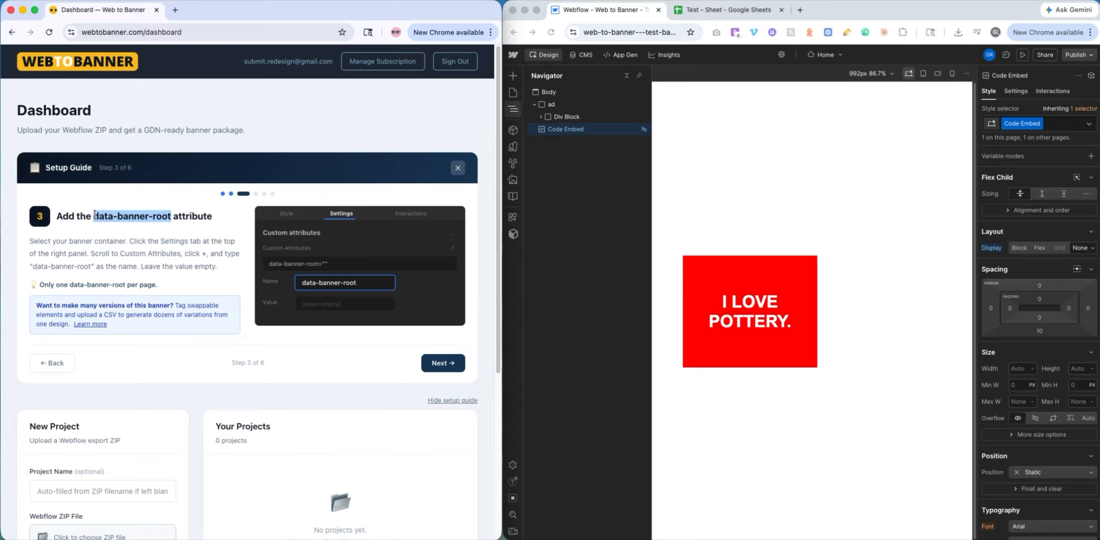
{"action": "left_click", "coordinate": [171, 217]}
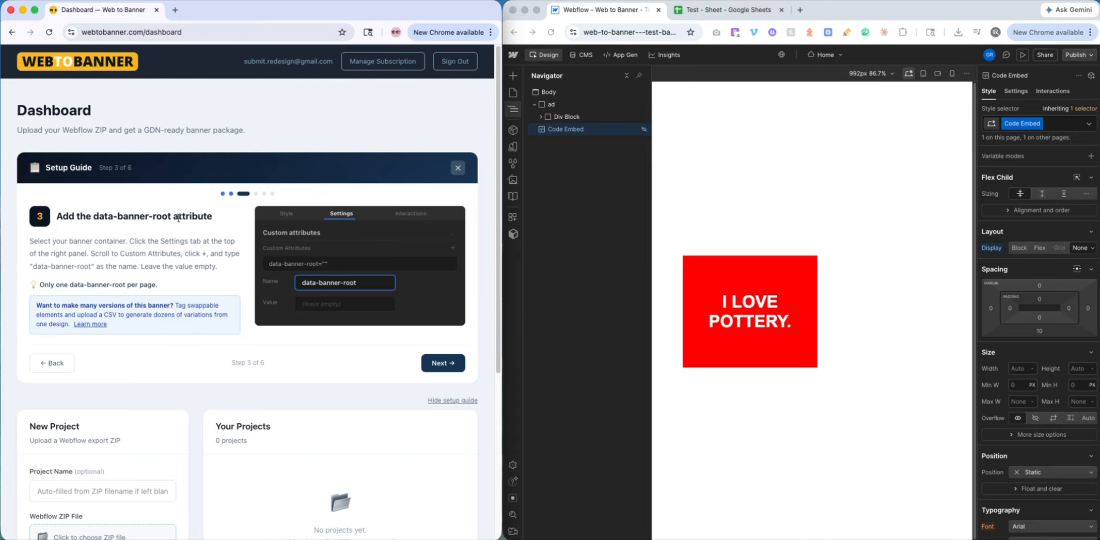
{"action": "left_click_drag", "start_coordinate": [172, 217], "coordinate": [94, 218]}
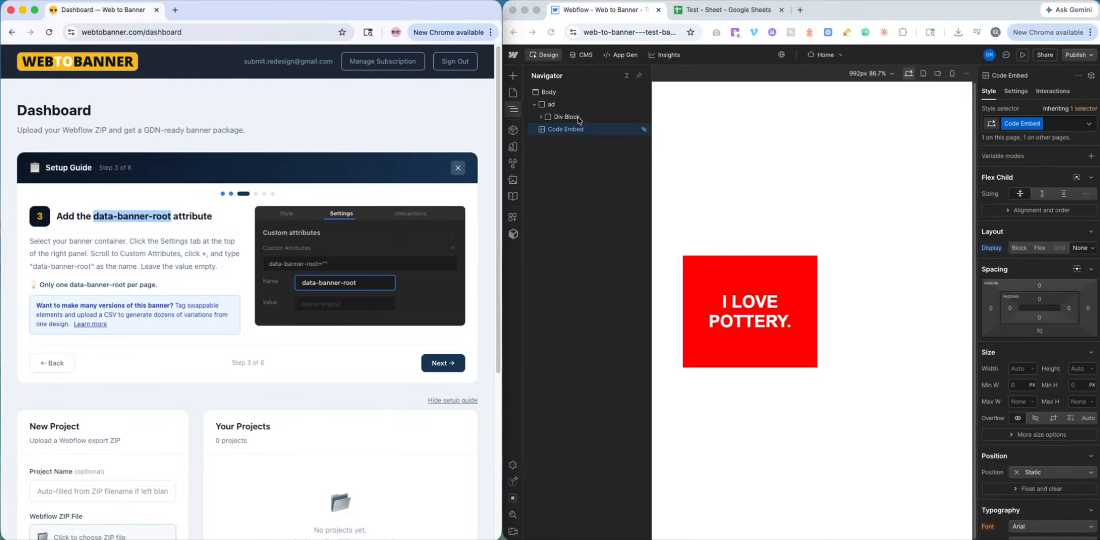
- Inspect the data-banner-root custom attribute on the ad container, and return to the container's style settings
{"action": "left_click", "coordinate": [553, 105]}
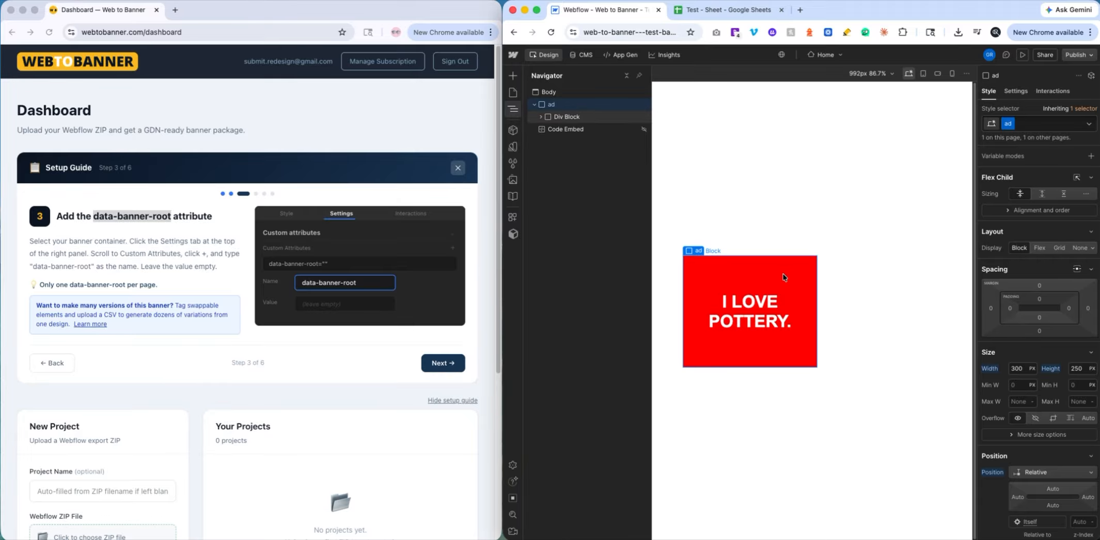
{"action": "left_click", "coordinate": [1015, 91]}
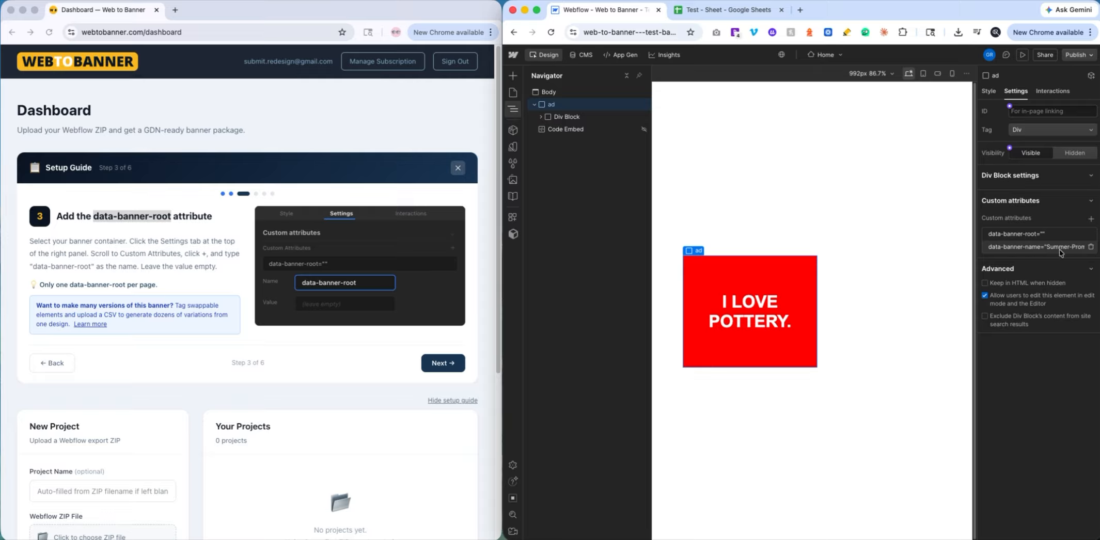
{"action": "left_click", "coordinate": [1031, 234]}
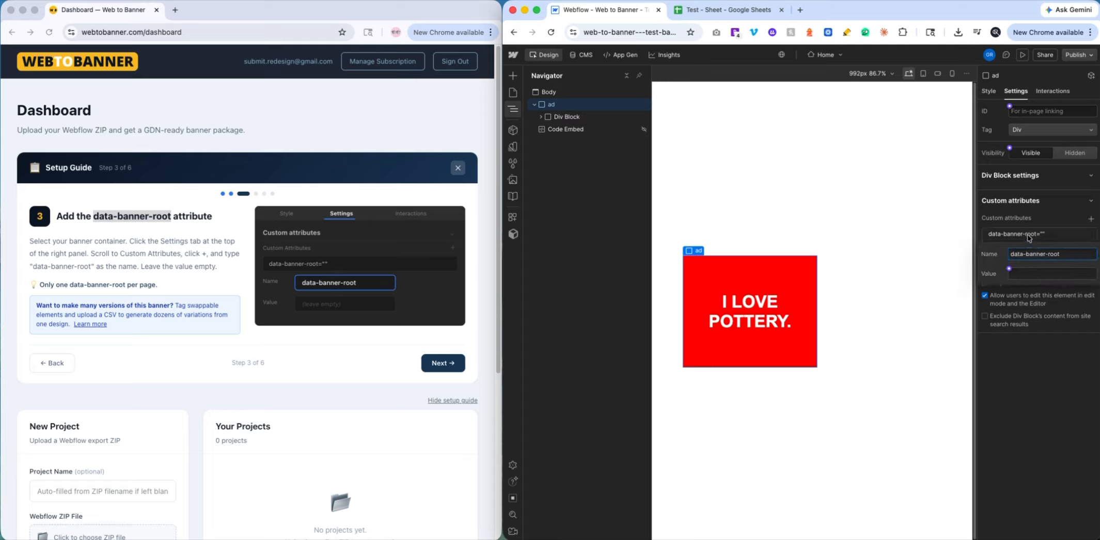
{"action": "left_click", "coordinate": [1029, 234]}
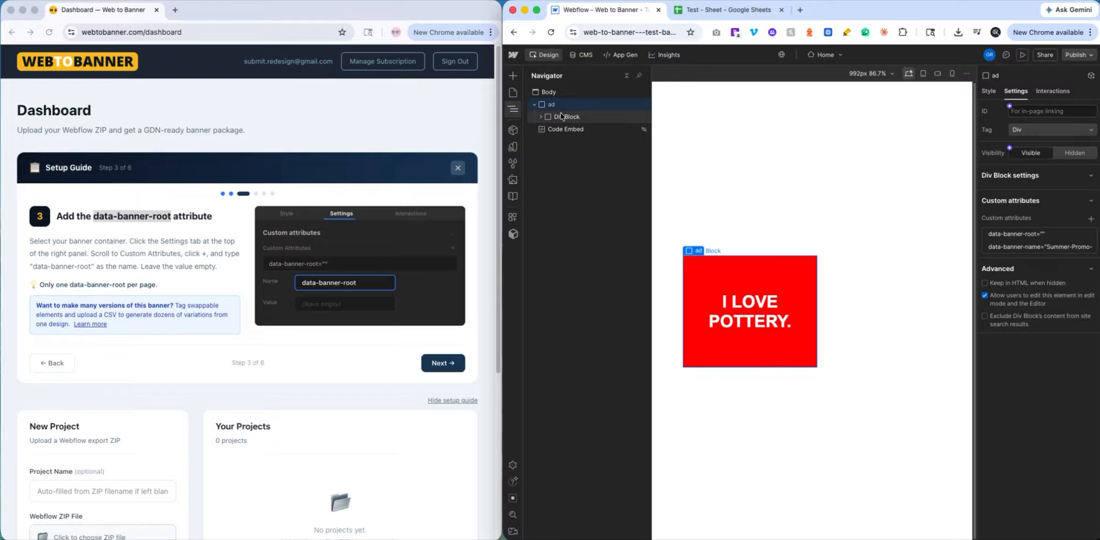
{"action": "left_click", "coordinate": [988, 91]}
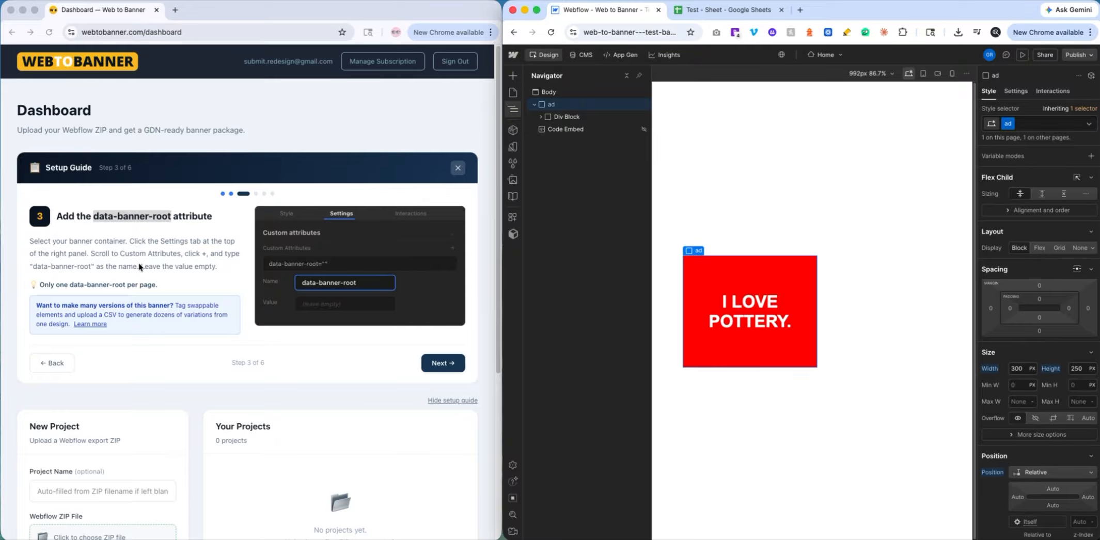
- Read the guide's instructions for adding the custom attribute with an empty value, highlighting that passage
{"action": "left_click", "coordinate": [106, 252]}
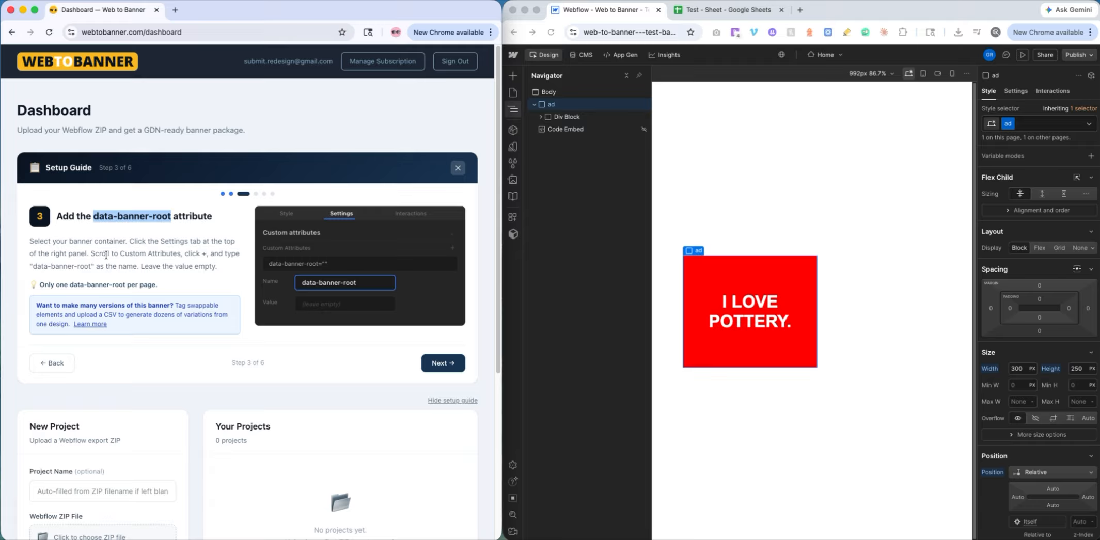
{"action": "left_click_drag", "start_coordinate": [90, 253], "coordinate": [217, 266]}
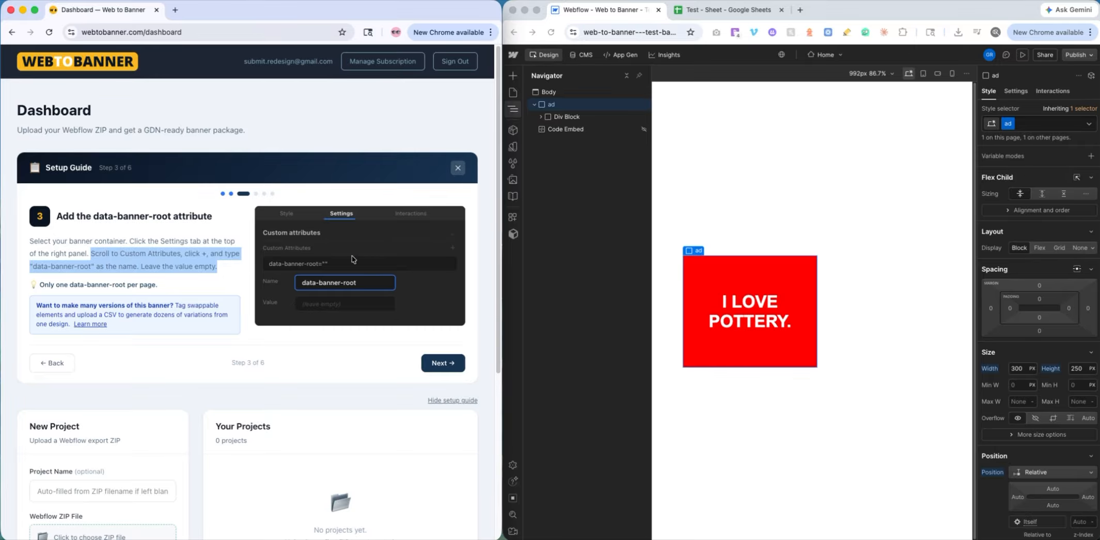
{"action": "left_click", "coordinate": [79, 281]}
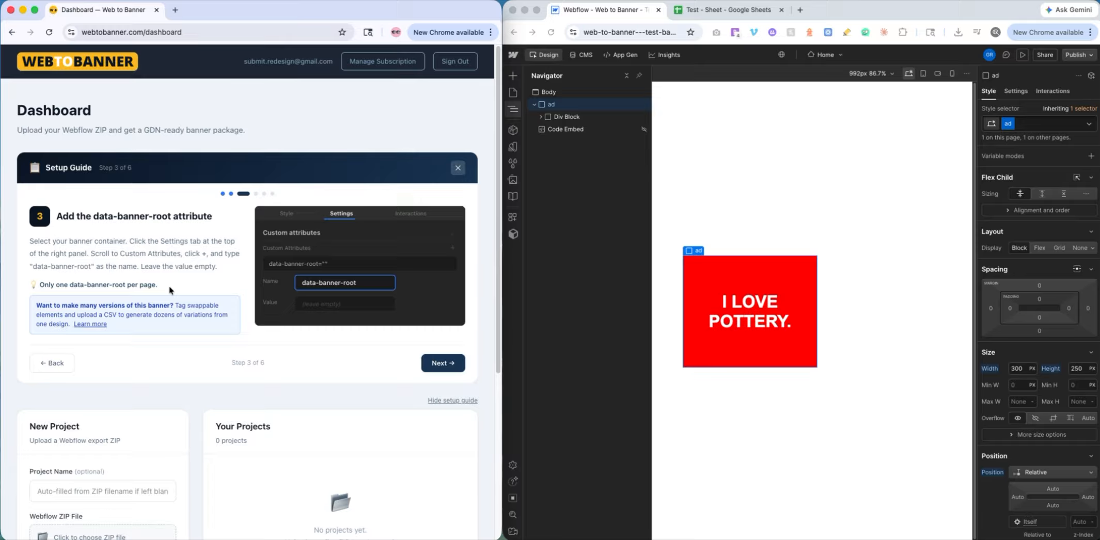
- Show the site's page list and the ad container's custom attributes beside the guide's one-root-per-page note
{"action": "left_click", "coordinate": [513, 94]}
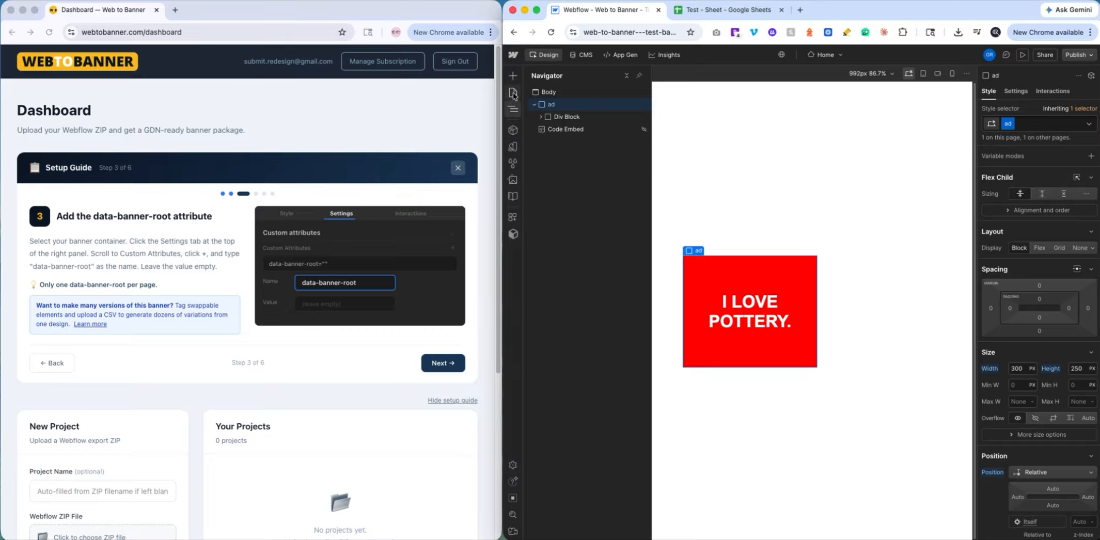
{"action": "left_click", "coordinate": [514, 93]}
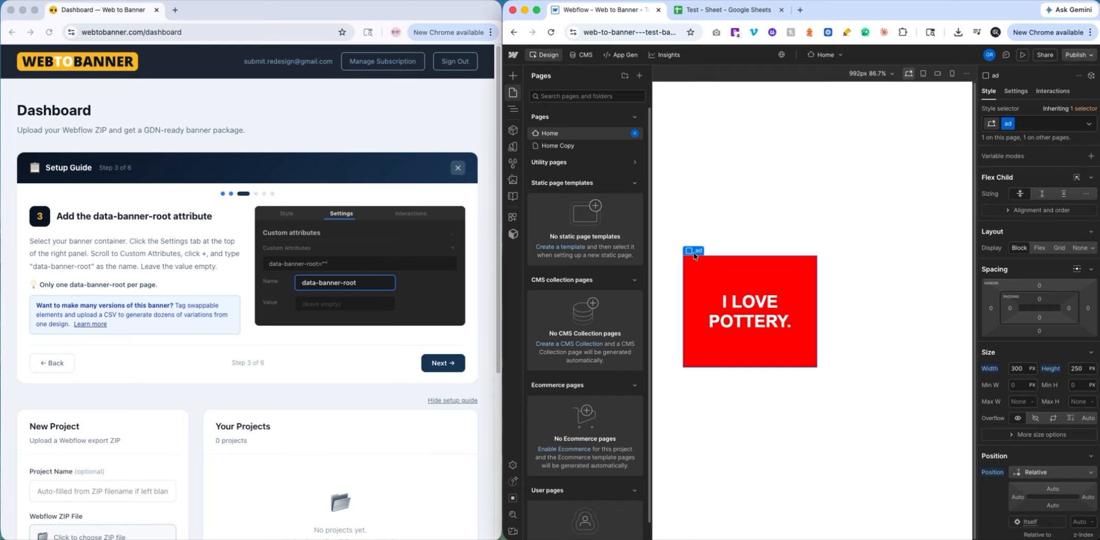
{"action": "left_click", "coordinate": [1015, 91]}
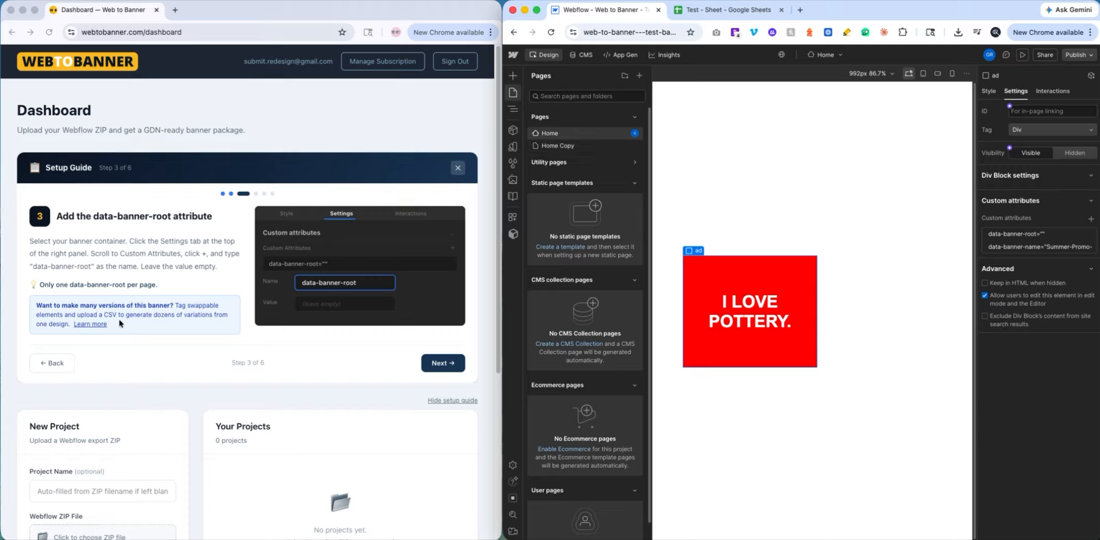
{"action": "left_click", "coordinate": [158, 288]}
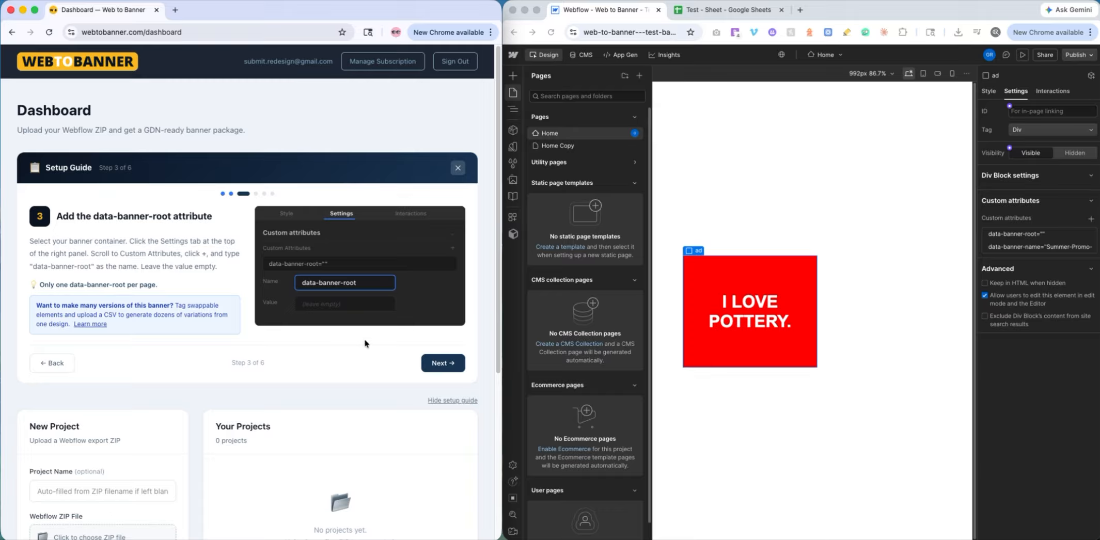
- Advance the setup guide to step 4 and inspect the elements nested inside the ad container, down to the heading
{"action": "left_click", "coordinate": [445, 364]}
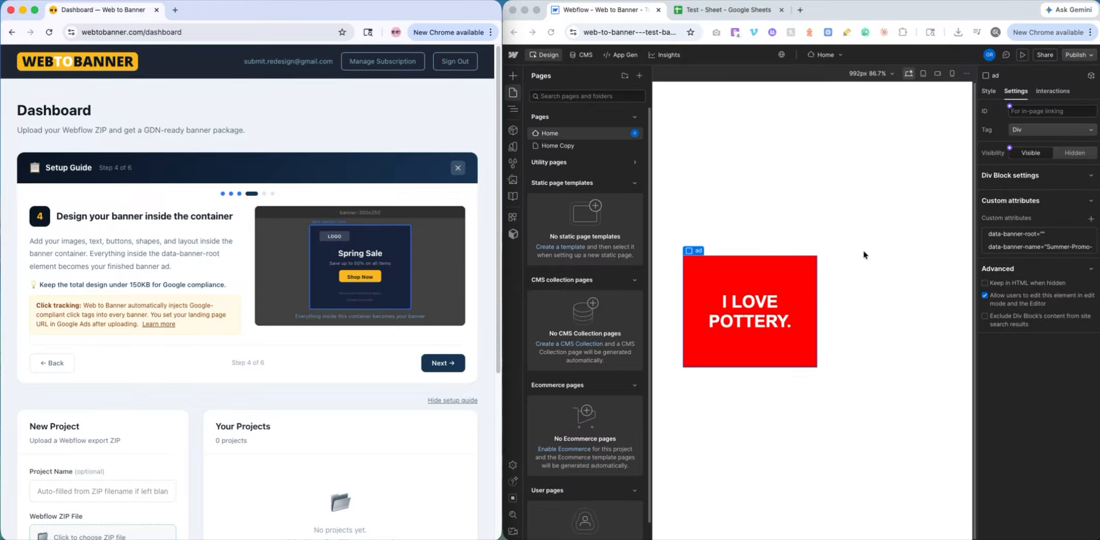
{"action": "left_click", "coordinate": [710, 260]}
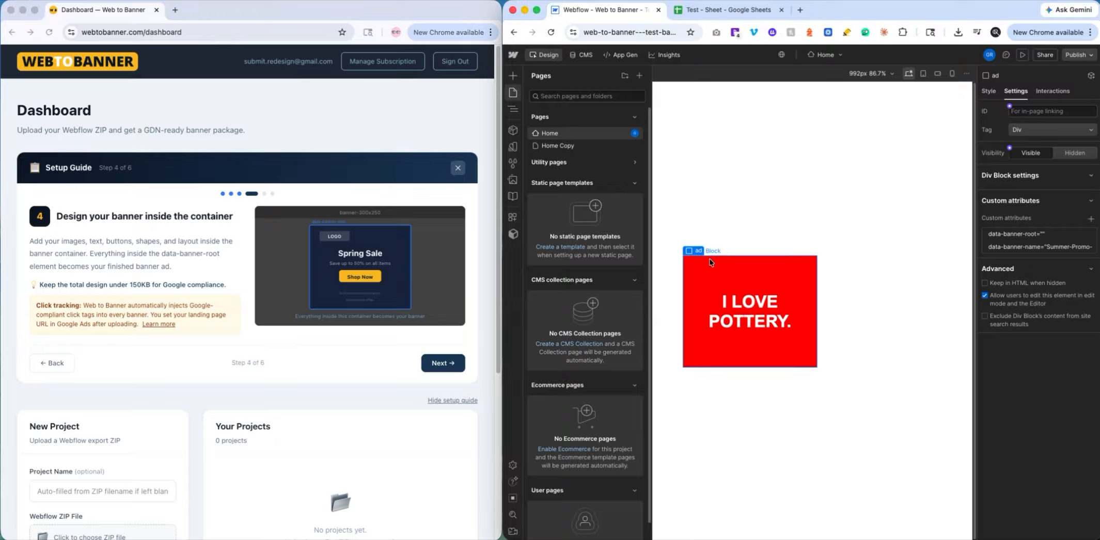
{"action": "left_click", "coordinate": [513, 109]}
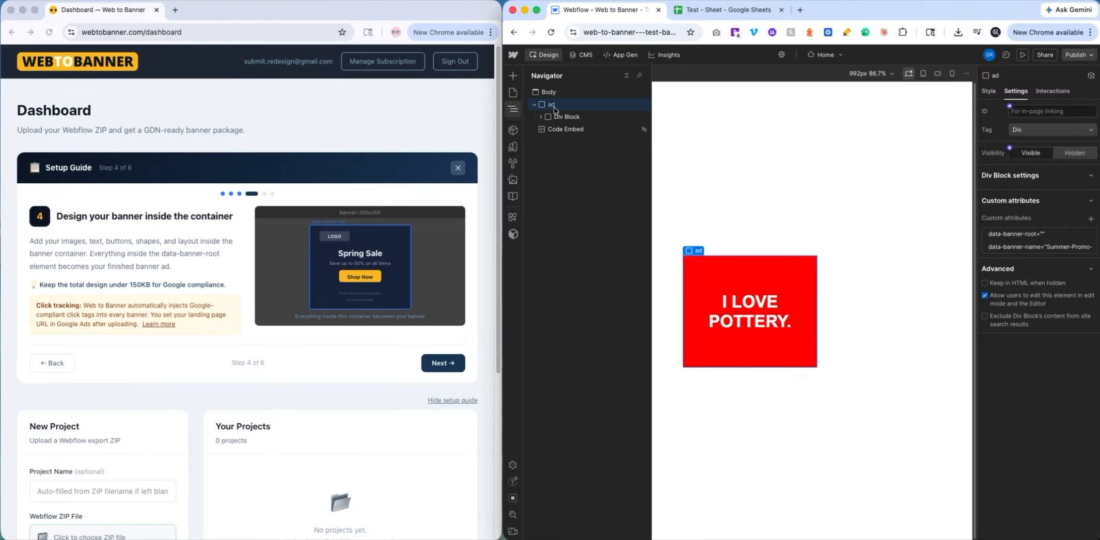
{"action": "left_click", "coordinate": [562, 116]}
{"action": "left_click", "coordinate": [541, 117]}
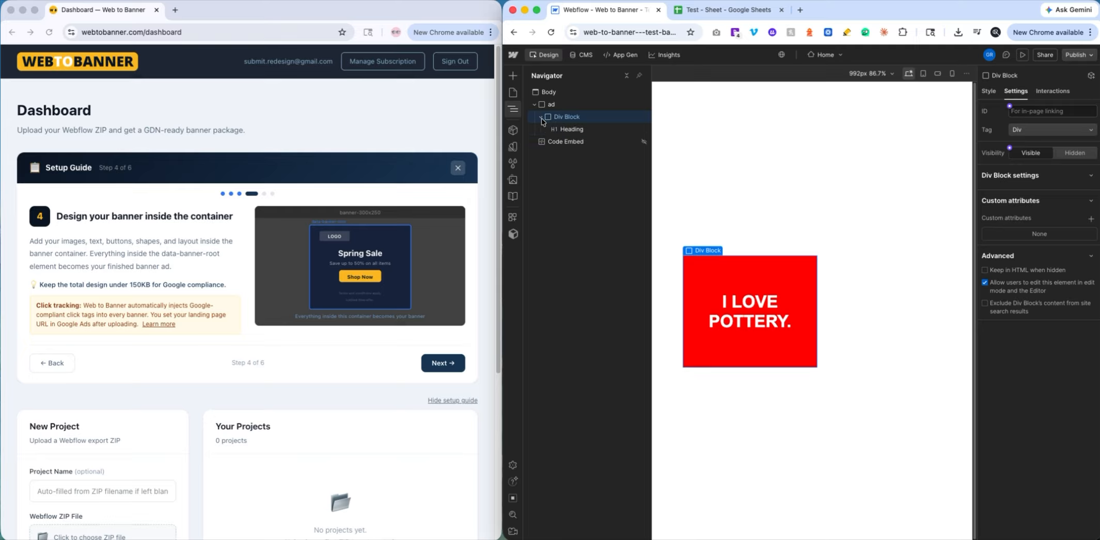
{"action": "left_click", "coordinate": [557, 129]}
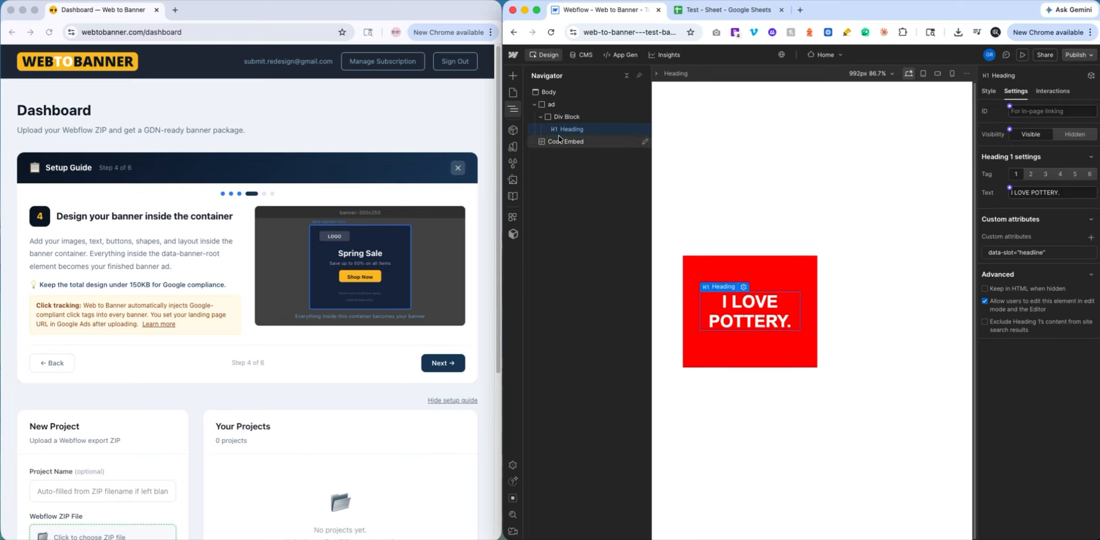
{"action": "left_click", "coordinate": [551, 103]}
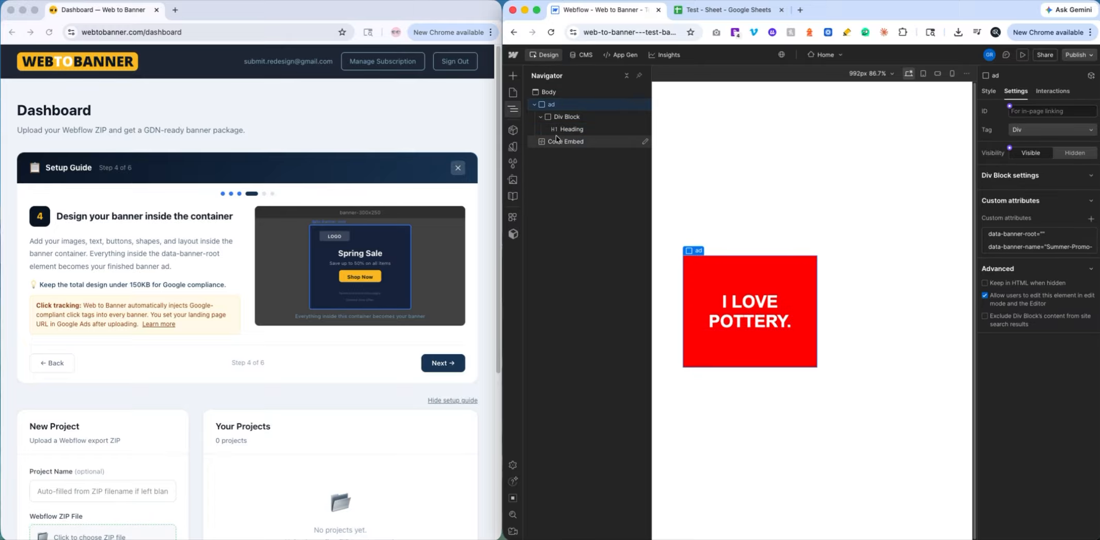
- Advance the guide to step 5 and show the Before </body> tag custom code field in the Home page's settings
{"action": "left_click", "coordinate": [73, 288]}
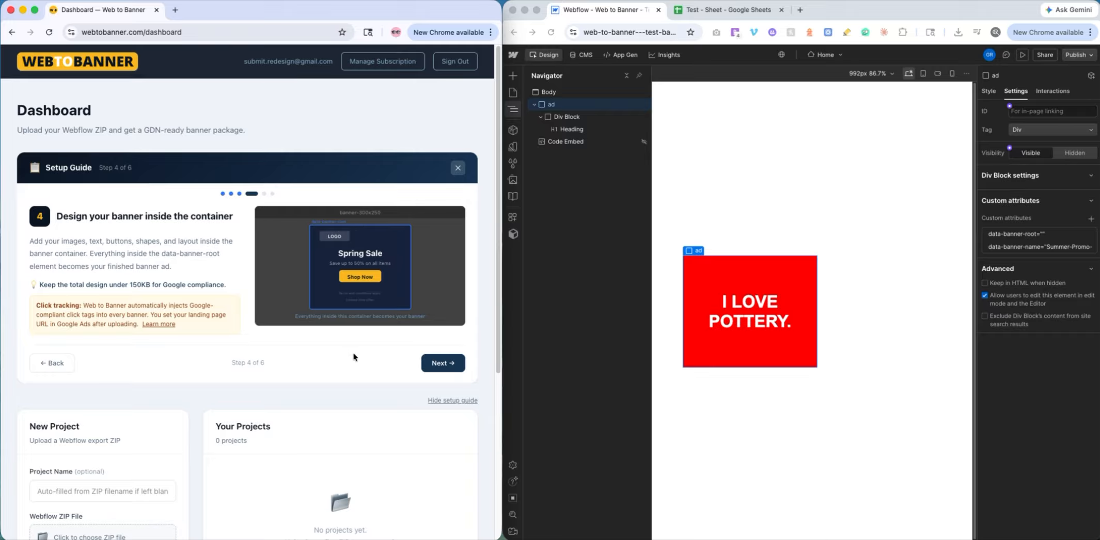
{"action": "left_click", "coordinate": [433, 366]}
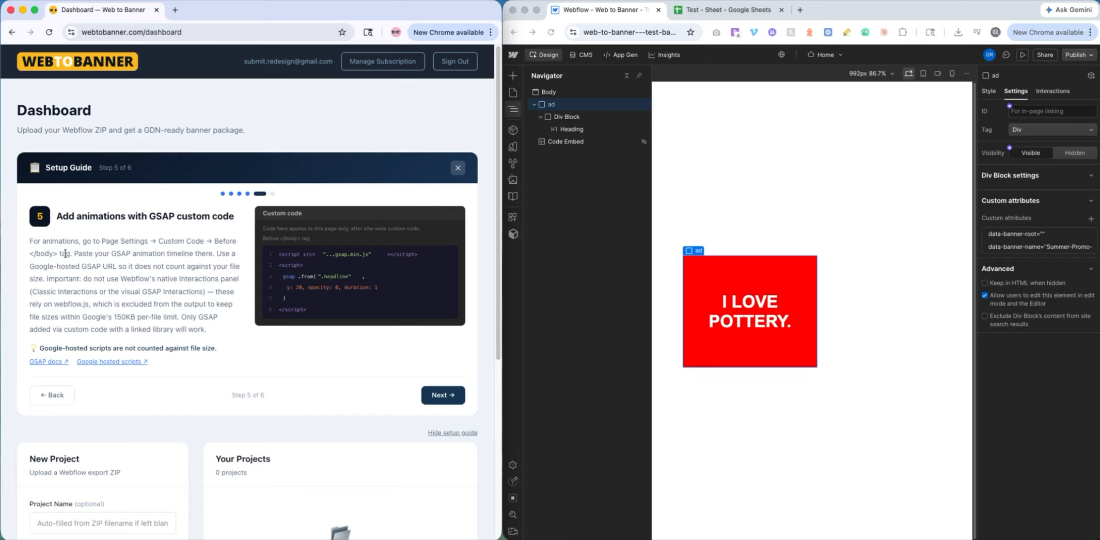
{"action": "left_click", "coordinate": [512, 93]}
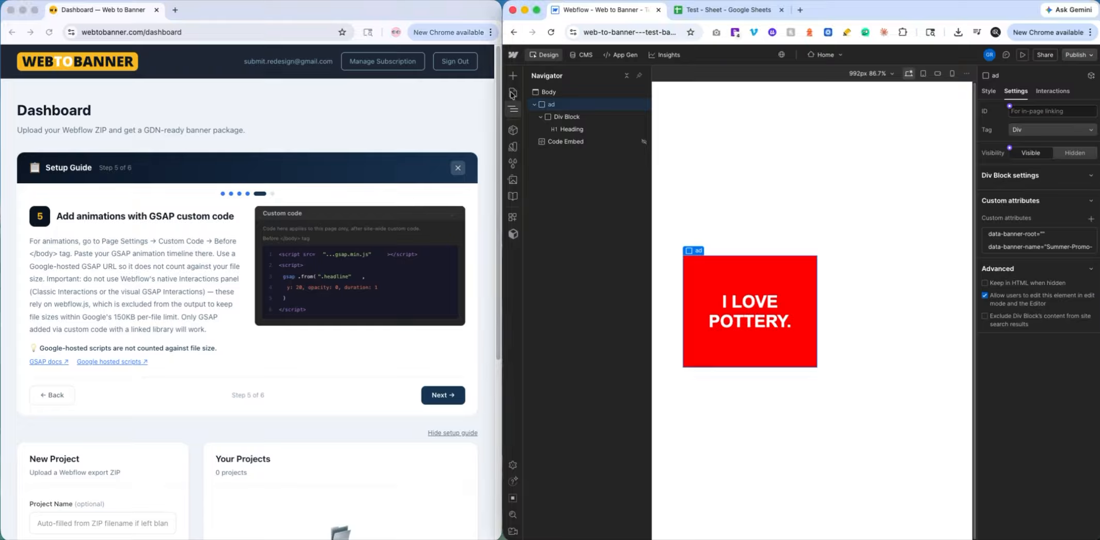
{"action": "left_click", "coordinate": [512, 93]}
{"action": "left_click", "coordinate": [621, 133]}
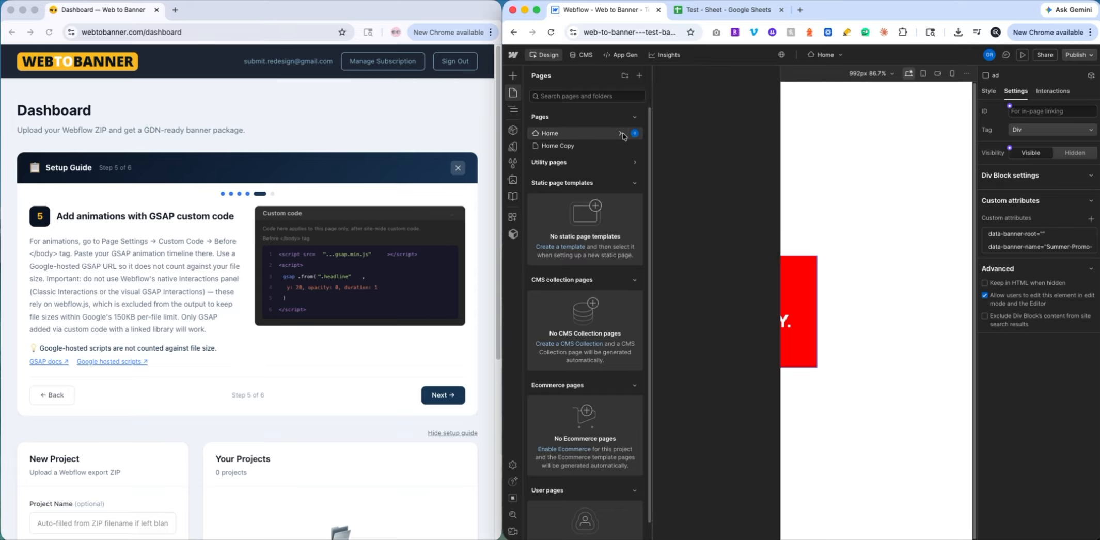
{"action": "scroll", "coordinate": [771, 330], "scroll_direction": "down", "scroll_amount": 10}
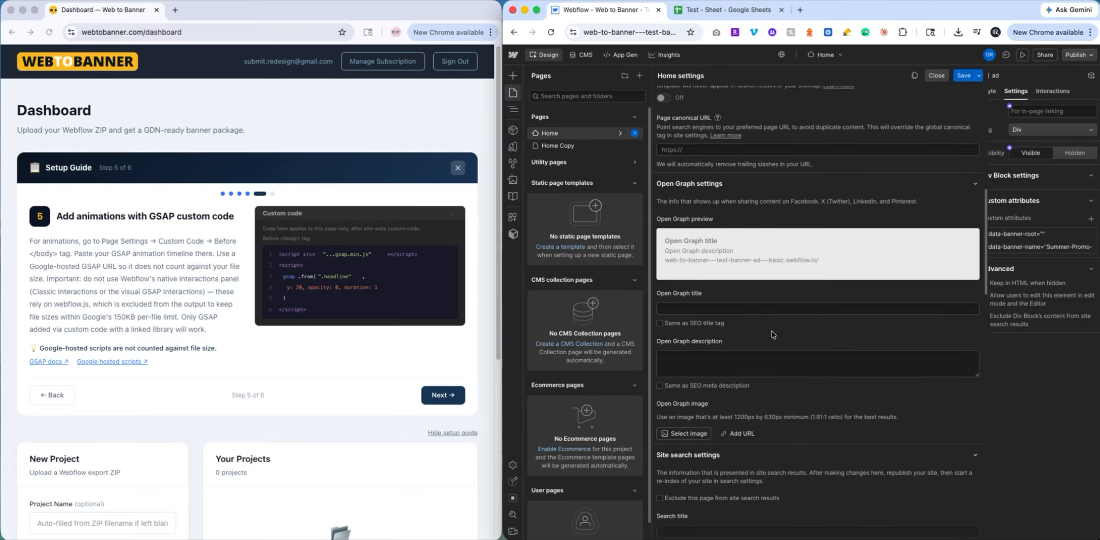
{"action": "scroll", "coordinate": [772, 335], "scroll_direction": "down", "scroll_amount": 10}
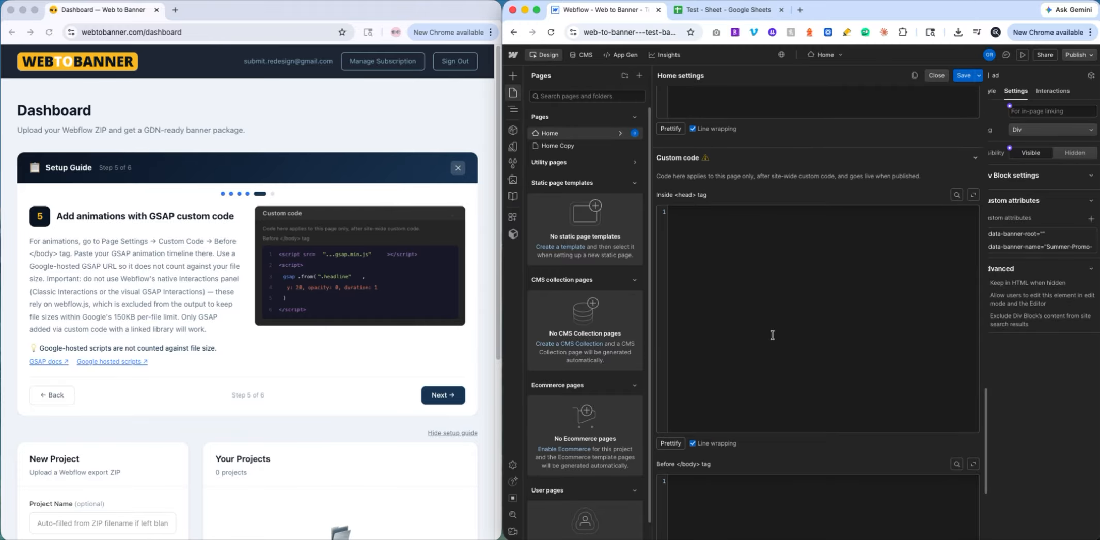
{"action": "scroll", "coordinate": [771, 334], "scroll_direction": "down", "scroll_amount": 5}
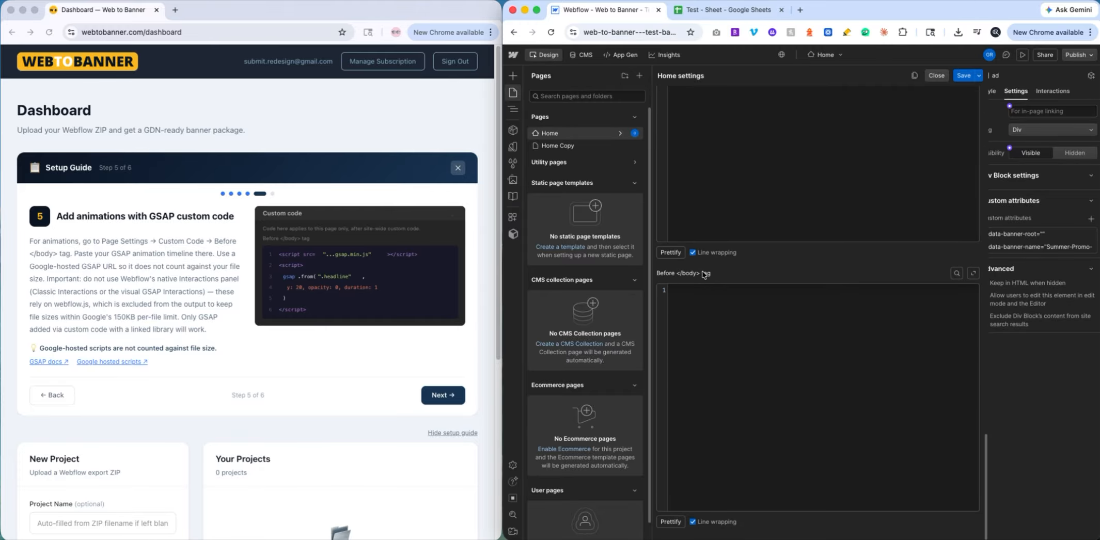
{"action": "left_click", "coordinate": [700, 318]}
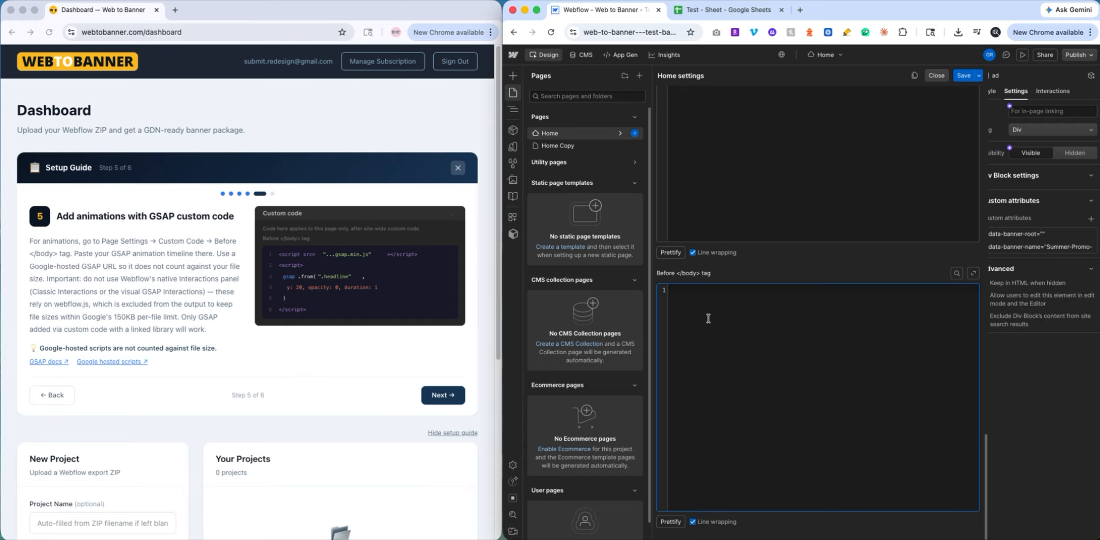
- Read the guide's webflow.js restriction on animations, highlighting webflow.js, and show the ad container's native Interactions options
{"action": "left_click", "coordinate": [86, 254]}
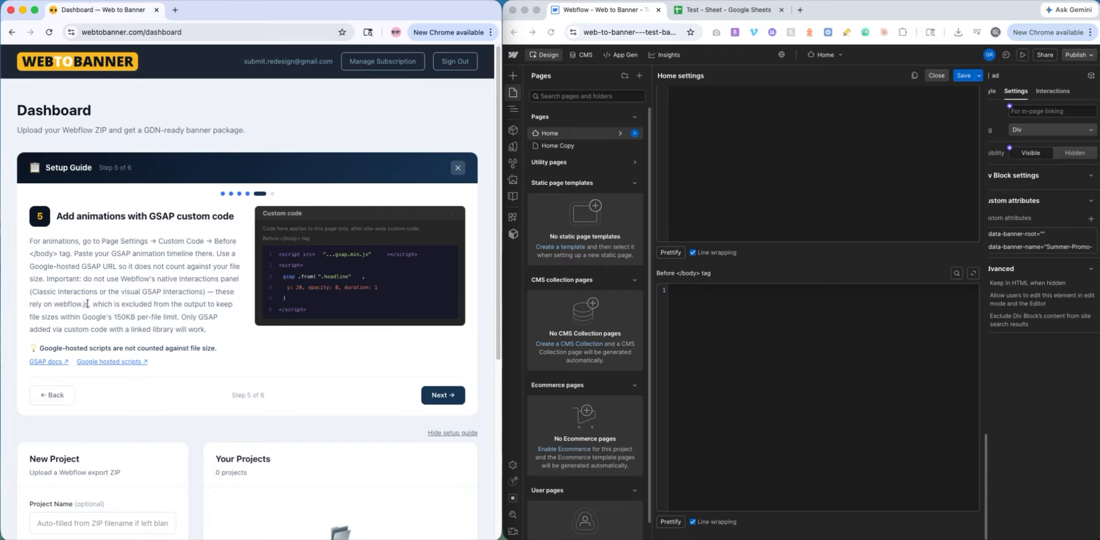
{"action": "left_click_drag", "start_coordinate": [88, 304], "coordinate": [54, 303]}
{"action": "left_click", "coordinate": [138, 302]}
{"action": "left_click", "coordinate": [99, 303]}
{"action": "left_click", "coordinate": [1058, 83]}
{"action": "left_click", "coordinate": [1049, 96]}
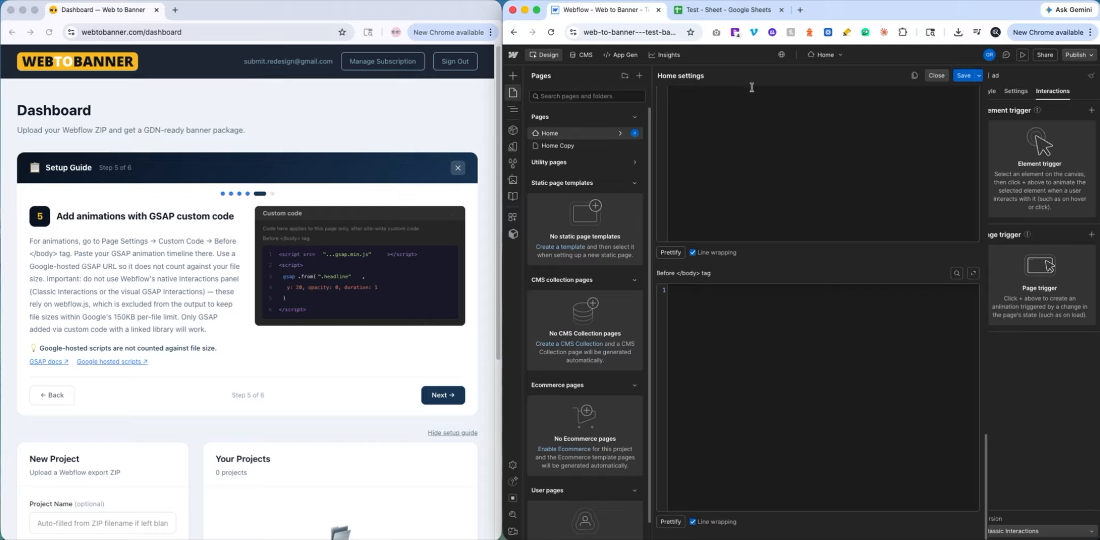
{"action": "left_click", "coordinate": [163, 276]}
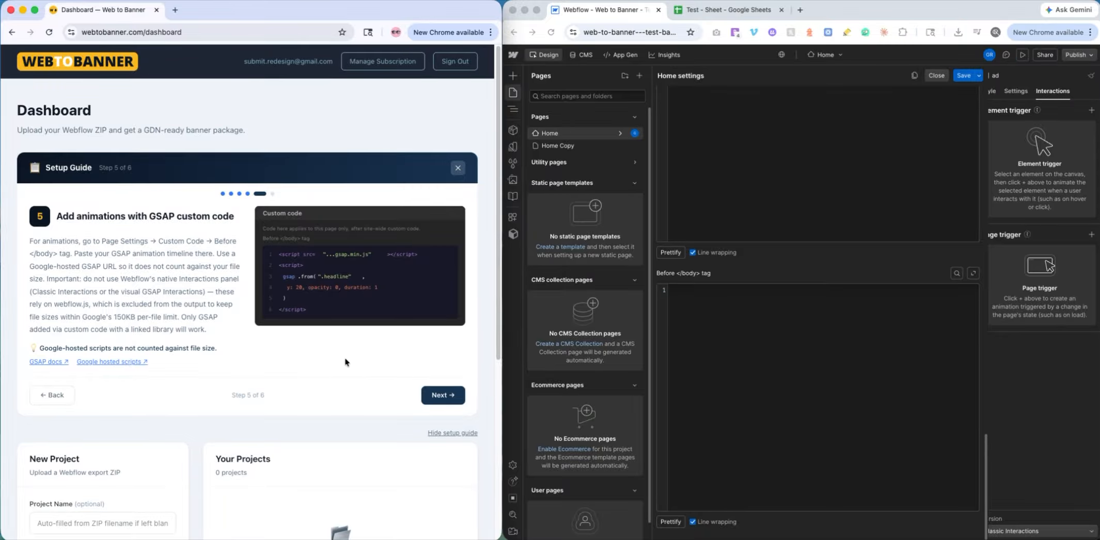
- Advance the guide to step 6, close the Home page settings, and locate the site's Export code command
{"action": "left_click", "coordinate": [436, 395]}
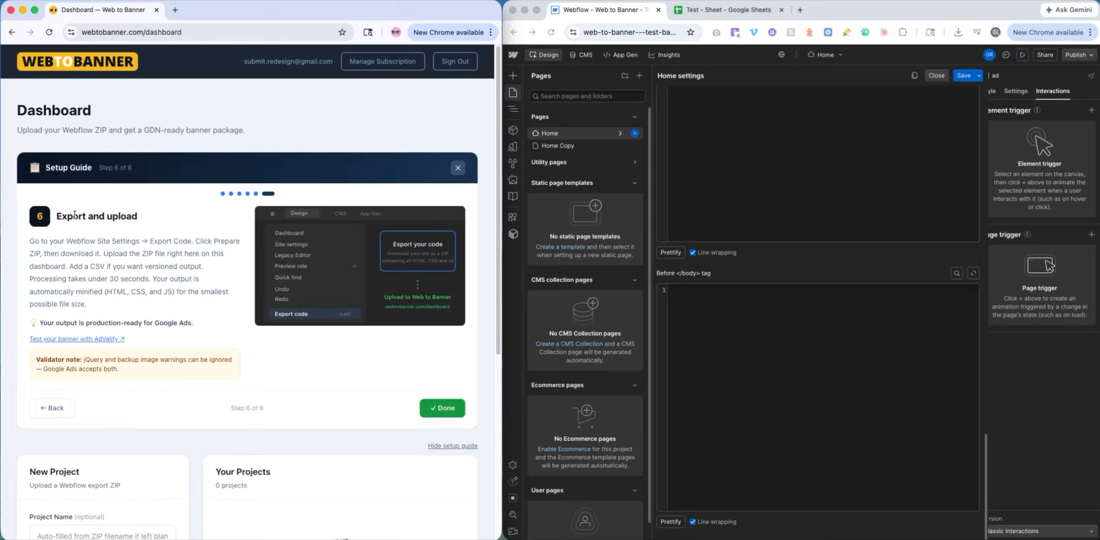
{"action": "left_click", "coordinate": [936, 76]}
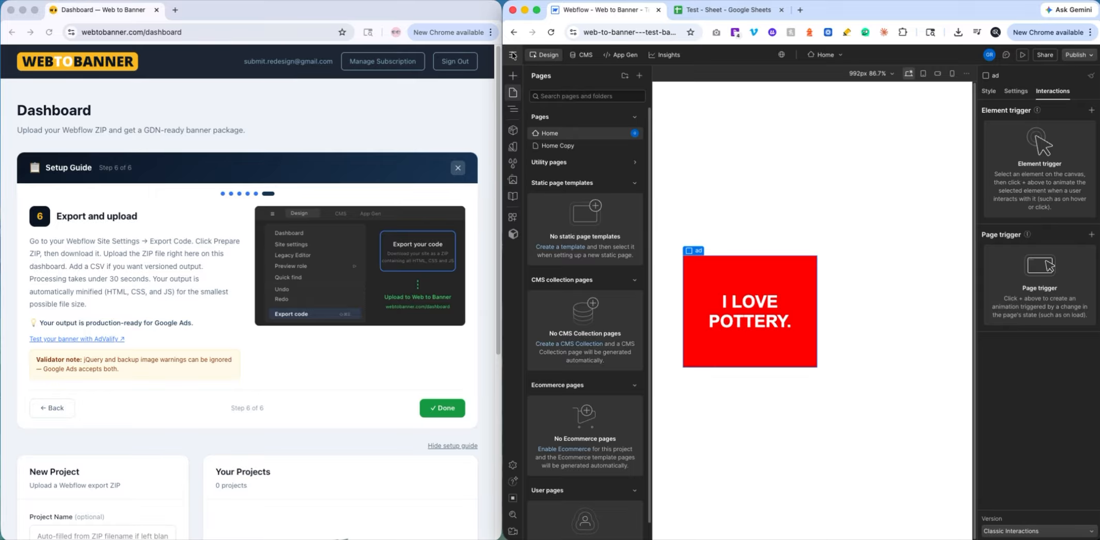
{"action": "left_click", "coordinate": [513, 55]}
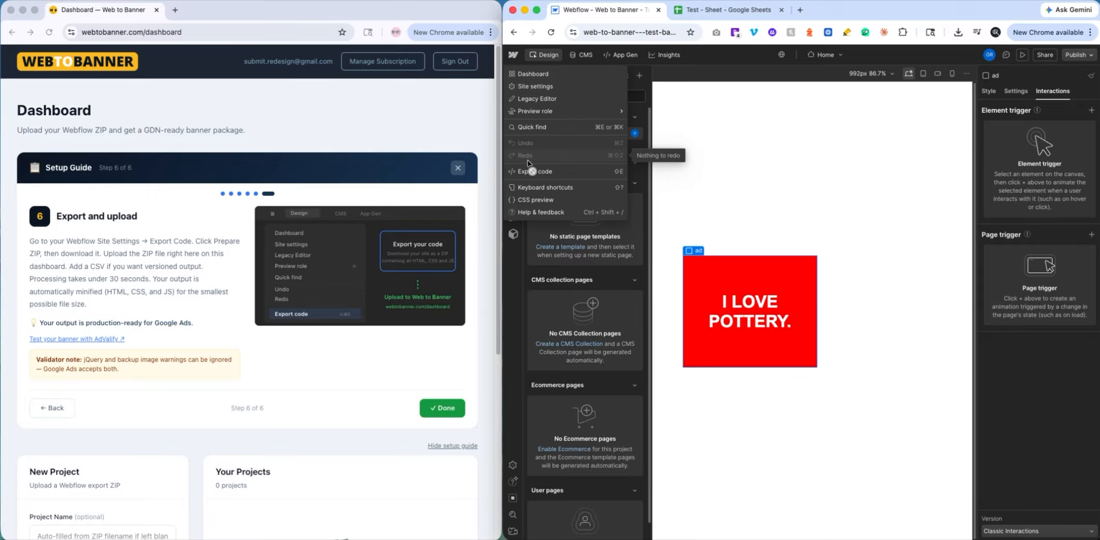
{"action": "left_click", "coordinate": [515, 56]}
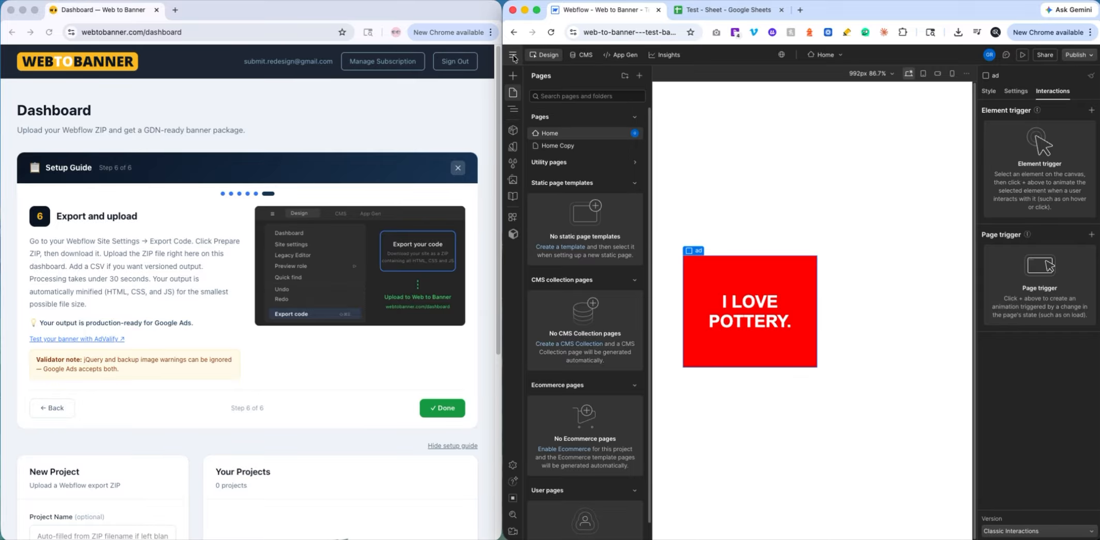
- View the Home Copy page's banner and return to the Home page
{"action": "left_click", "coordinate": [515, 94]}
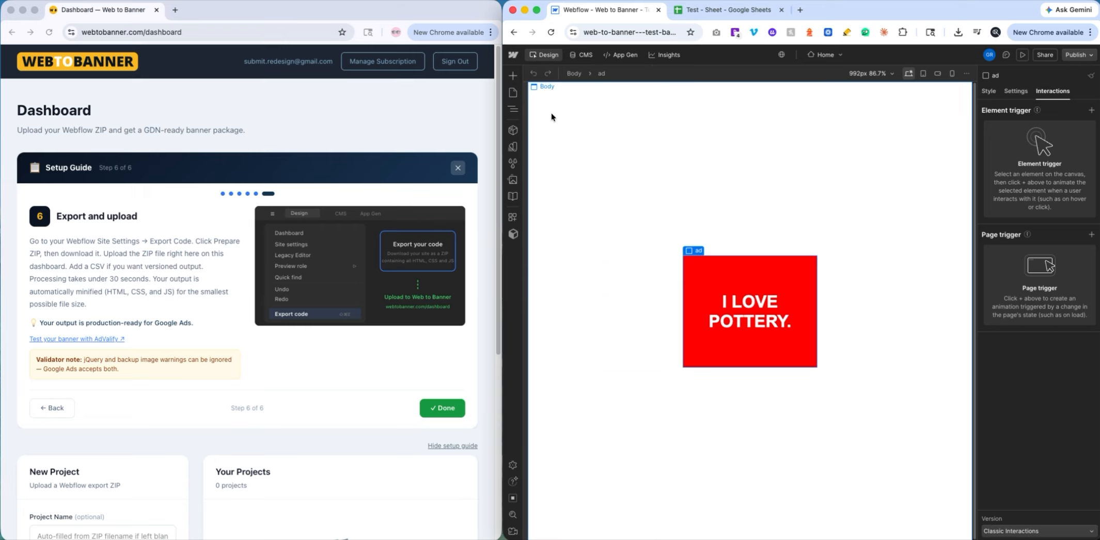
{"action": "left_click", "coordinate": [513, 93]}
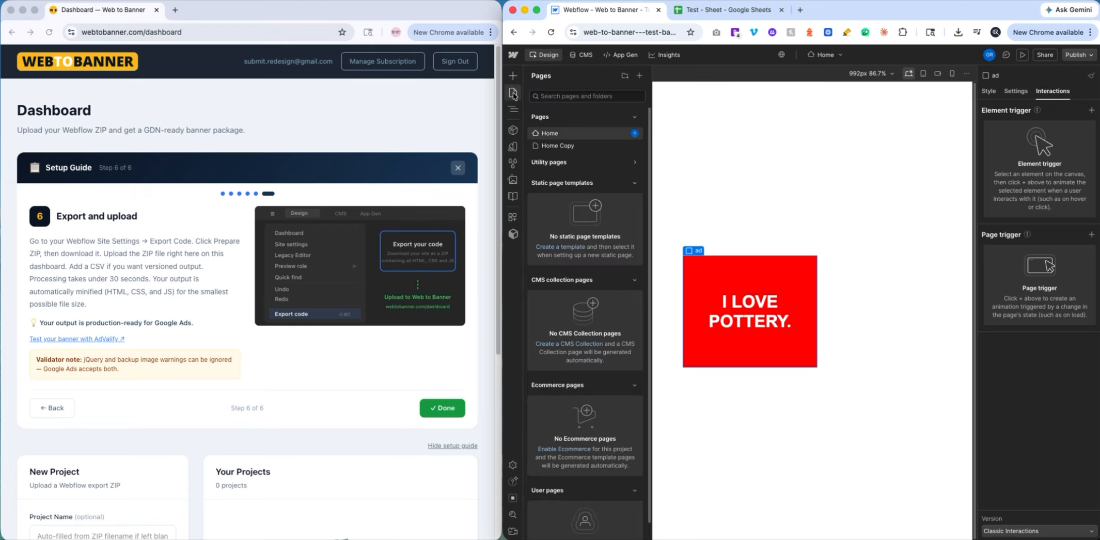
{"action": "left_click", "coordinate": [548, 147]}
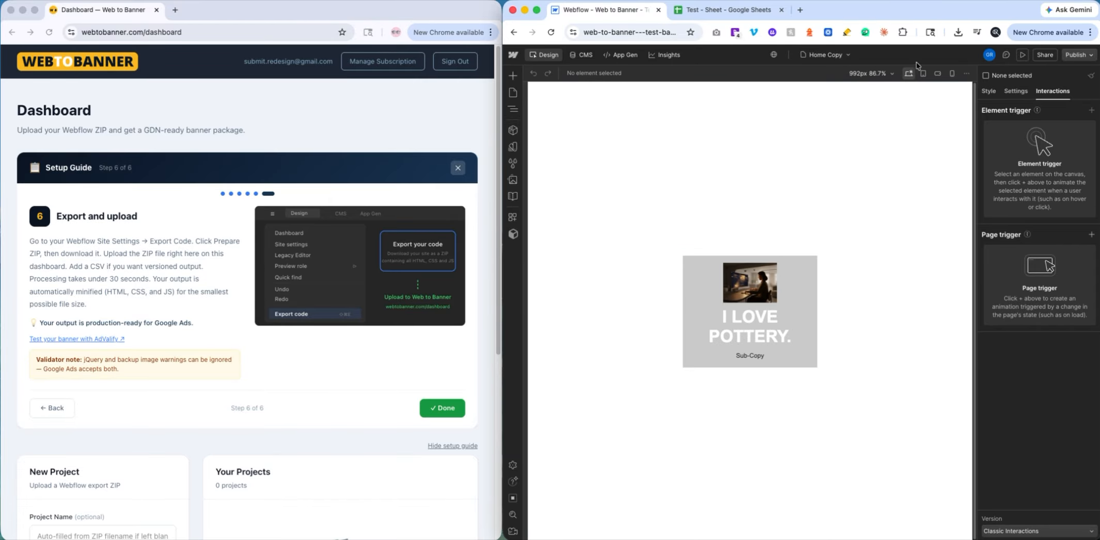
{"action": "left_click", "coordinate": [828, 57]}
{"action": "left_click", "coordinate": [825, 135]}
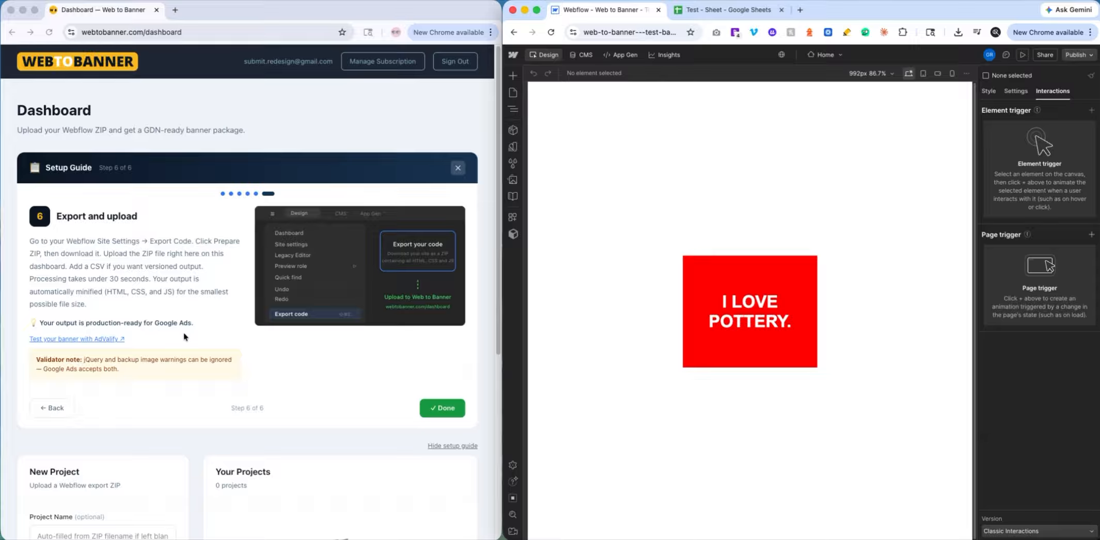
- Highlight "Add a CSV" in the export instructions and go back to step 3's note on making many banner versions
{"action": "left_click", "coordinate": [81, 265]}
{"action": "left_click_drag", "start_coordinate": [69, 266], "coordinate": [104, 267]}
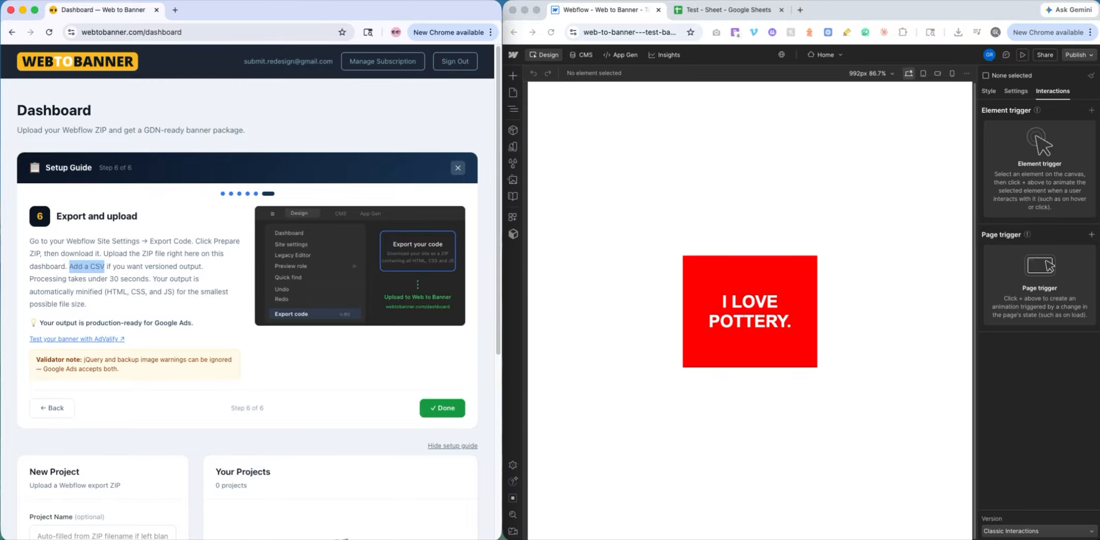
{"action": "left_click", "coordinate": [49, 409]}
{"action": "left_click", "coordinate": [56, 390]}
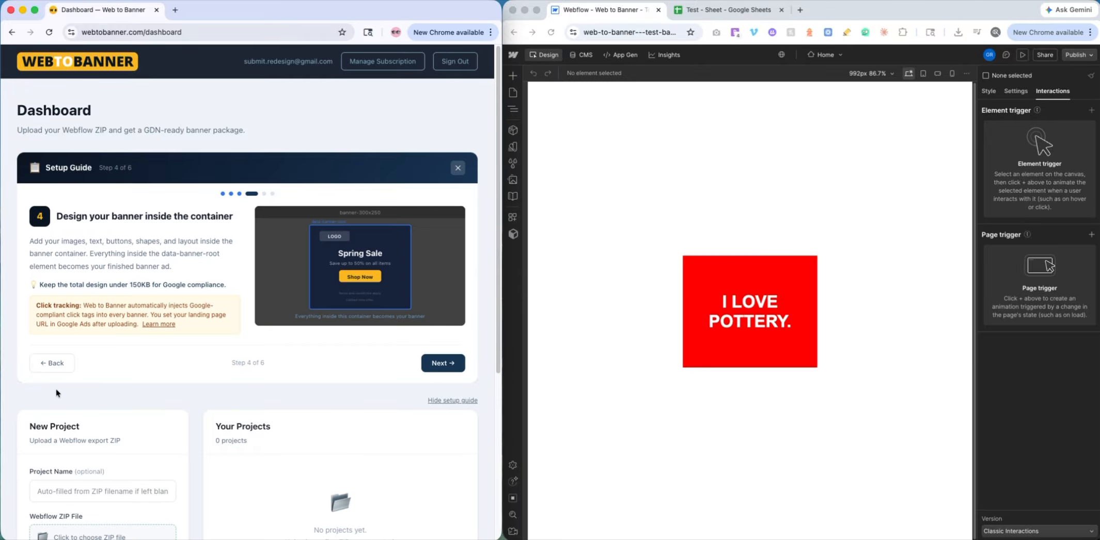
{"action": "left_click", "coordinate": [53, 368]}
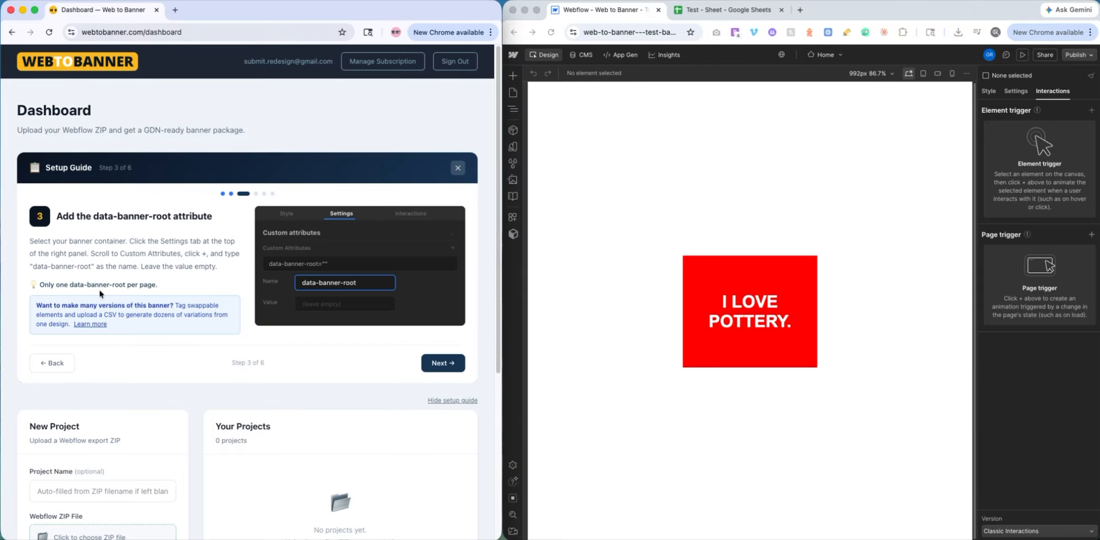
- Return the guide to step 6 and highlight its validator note and the upload address in the illustration
{"action": "left_click", "coordinate": [455, 364]}
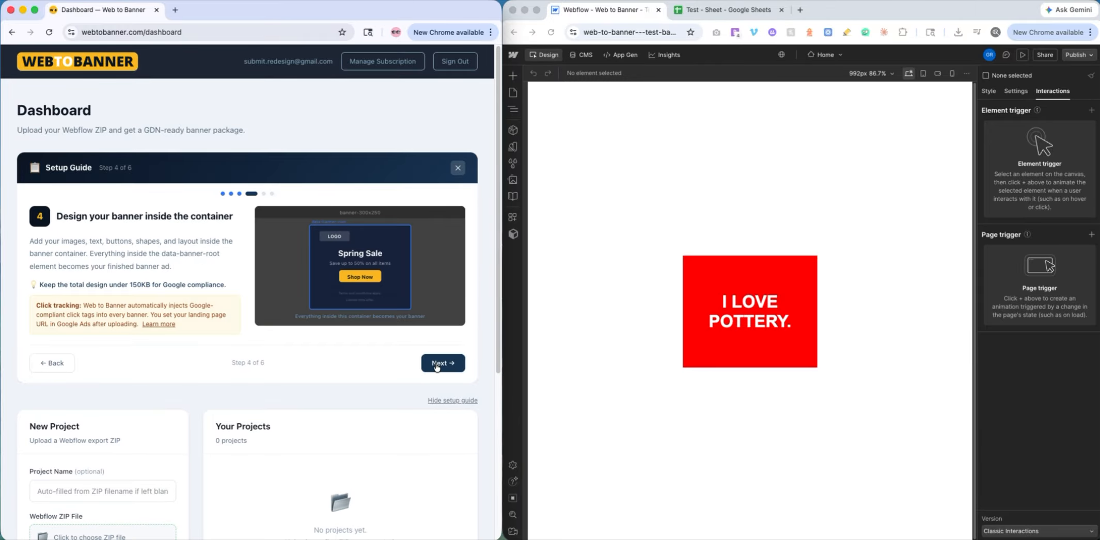
{"action": "left_click", "coordinate": [435, 364]}
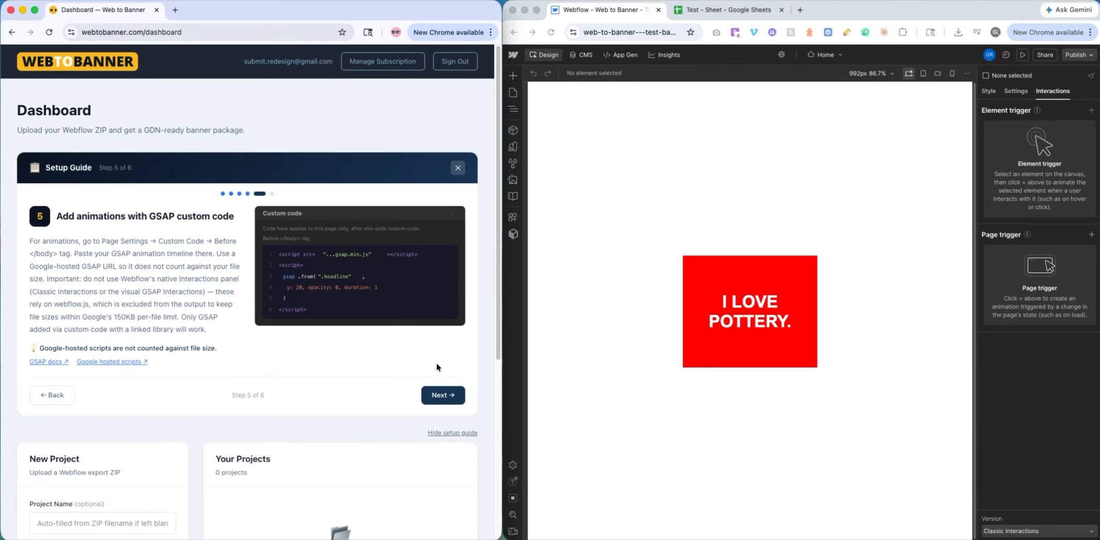
{"action": "left_click", "coordinate": [436, 396]}
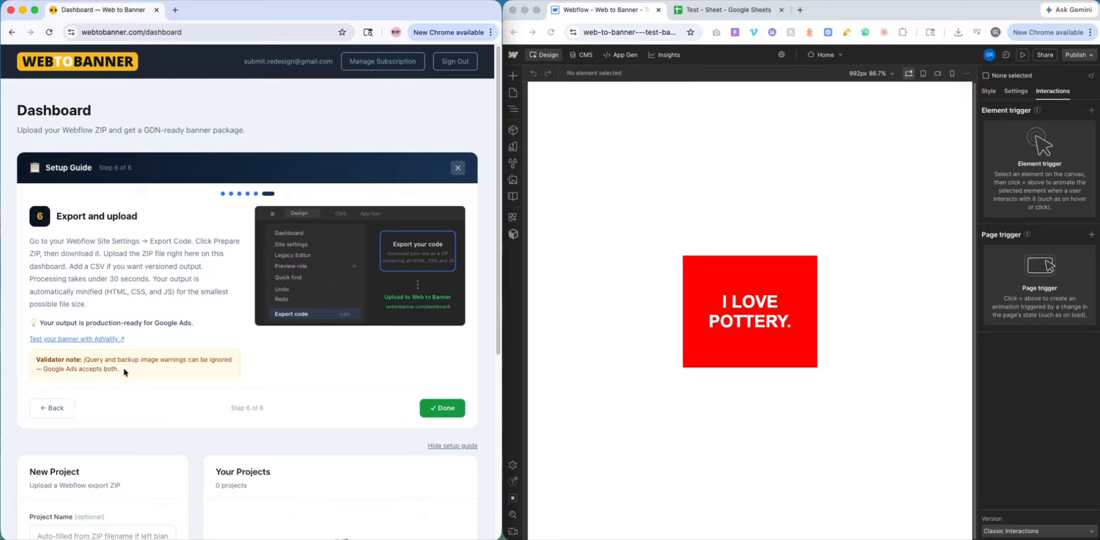
{"action": "left_click_drag", "start_coordinate": [123, 367], "coordinate": [81, 358]}
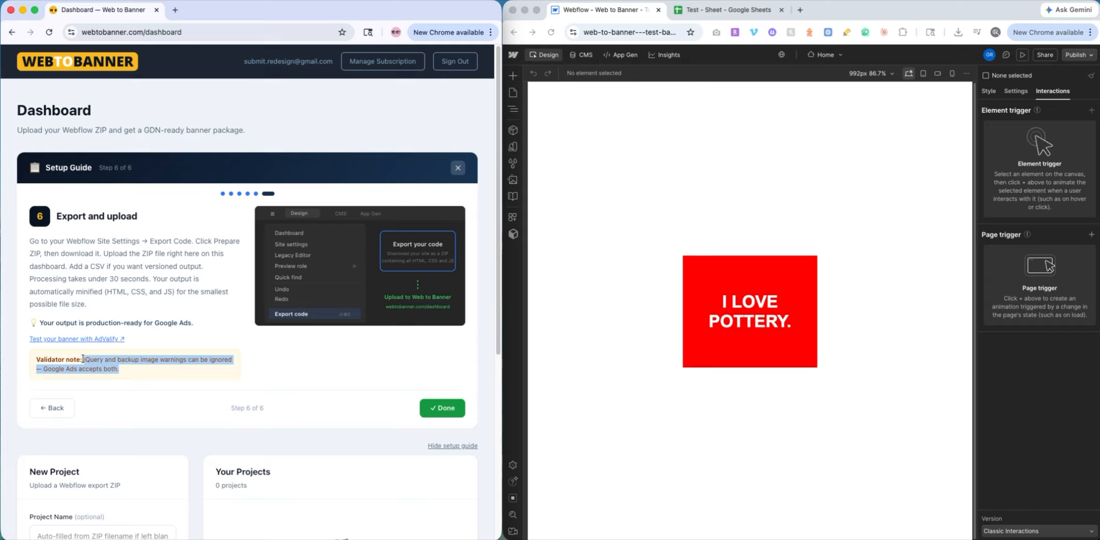
{"action": "left_click", "coordinate": [91, 362]}
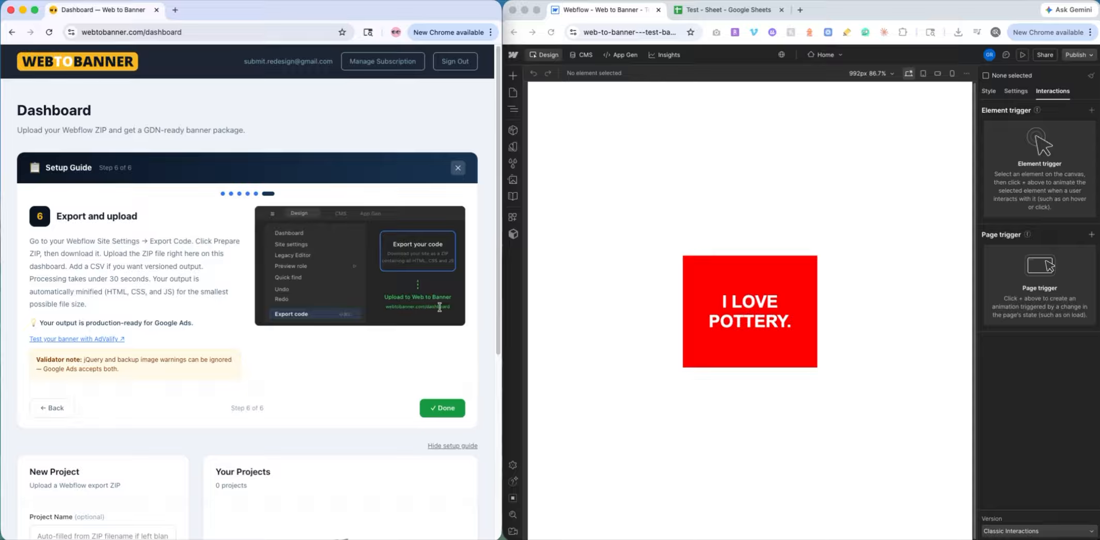
{"action": "triple_click", "coordinate": [405, 306]}
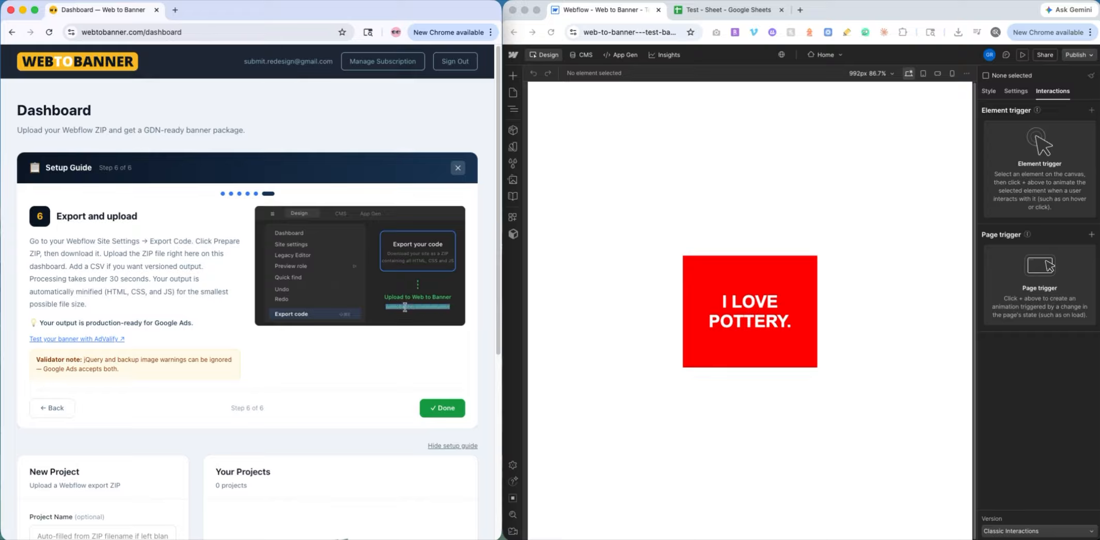
{"action": "left_click", "coordinate": [430, 343]}
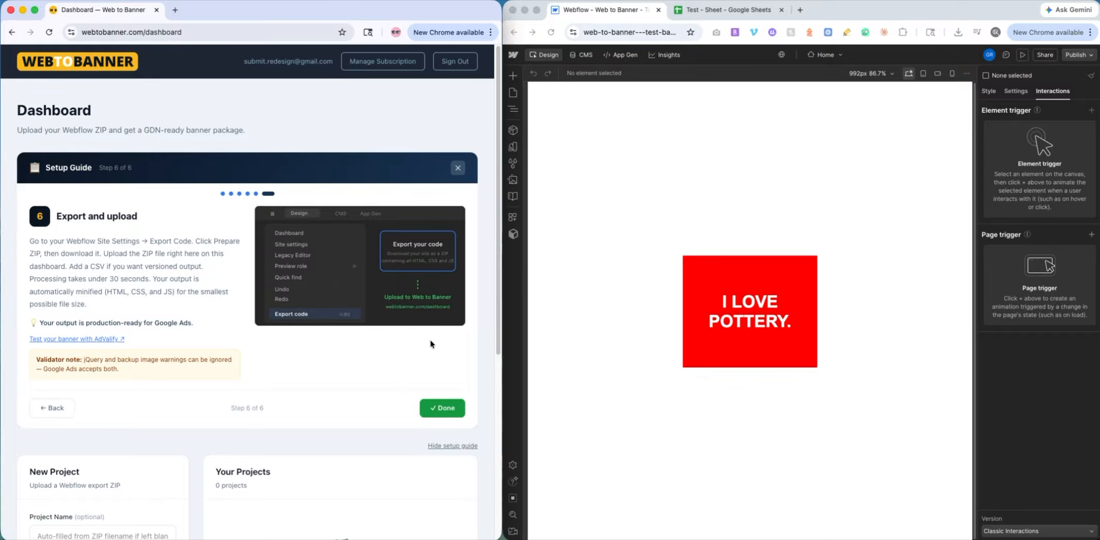
- Export the Webflow site's code, preparing the ZIP and downloading it
{"action": "left_click", "coordinate": [512, 54]}
{"action": "left_click", "coordinate": [541, 168]}
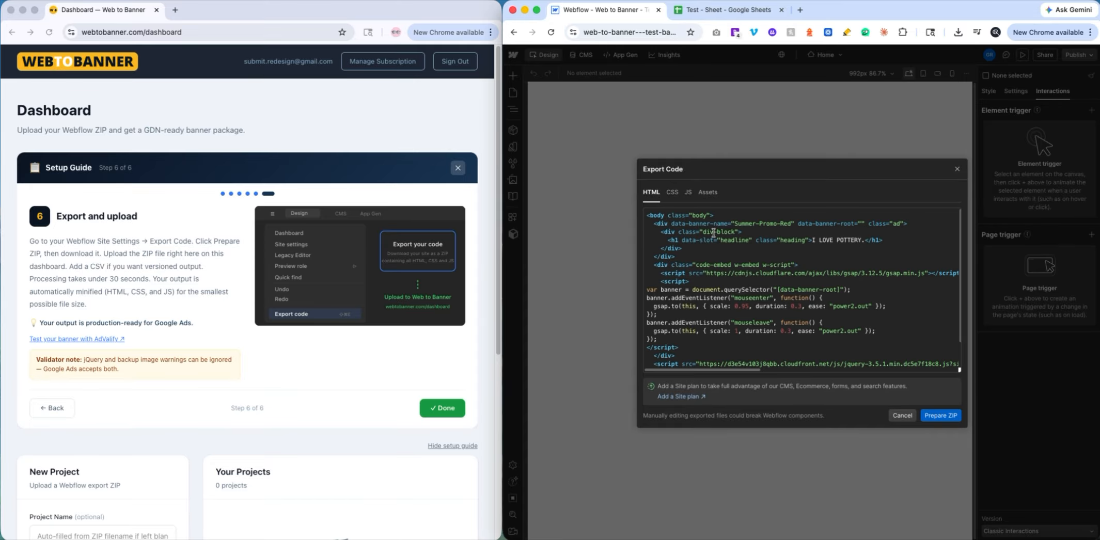
{"action": "left_click", "coordinate": [946, 417]}
{"action": "left_click", "coordinate": [948, 420]}
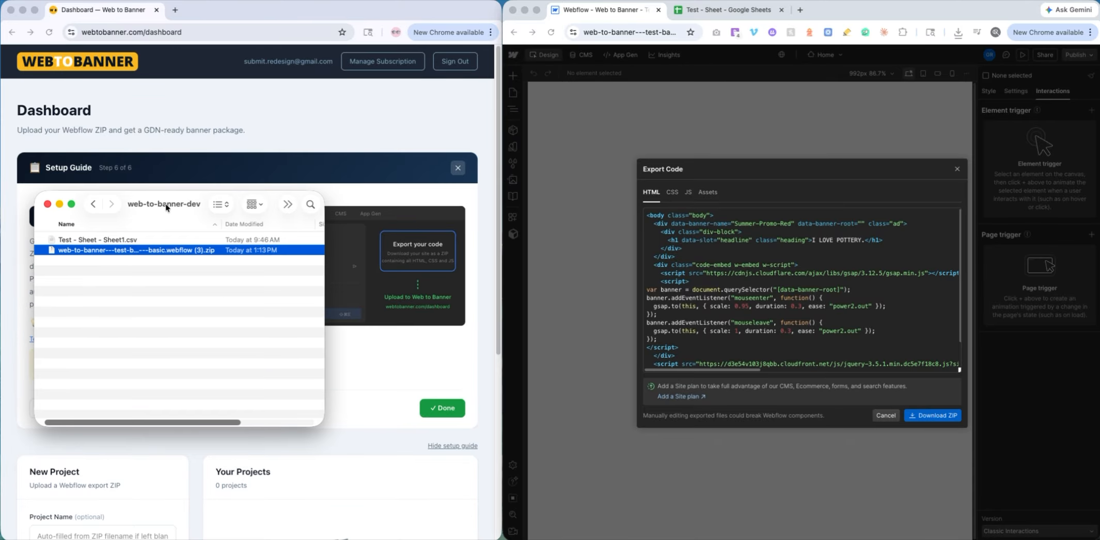
- Rename the exported ZIP in the web-to-banner-dev folder as web-to-banner and move the file window out of the way
{"action": "double_click", "coordinate": [219, 223]}
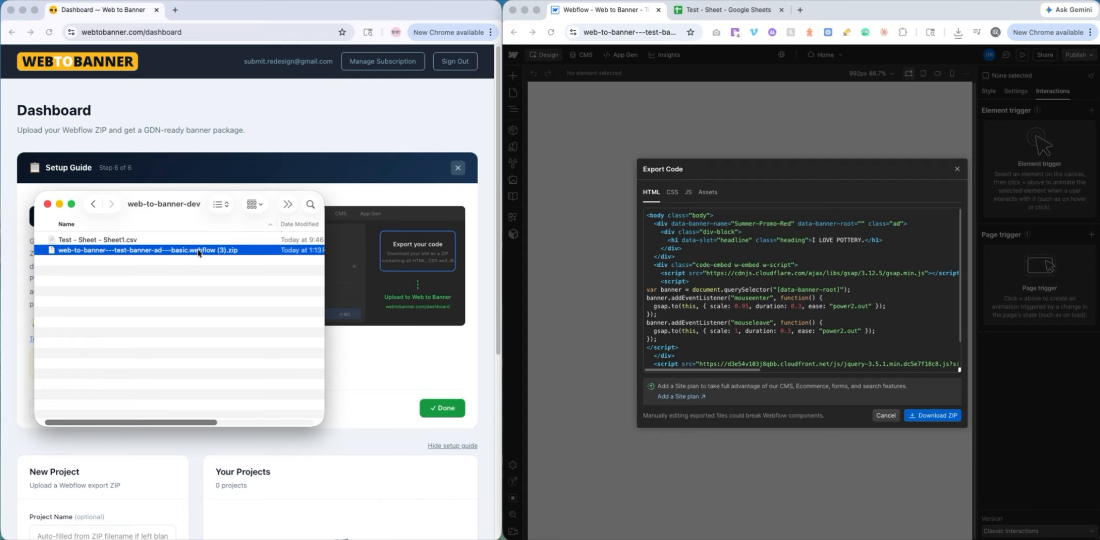
{"action": "key", "text": "Return"}
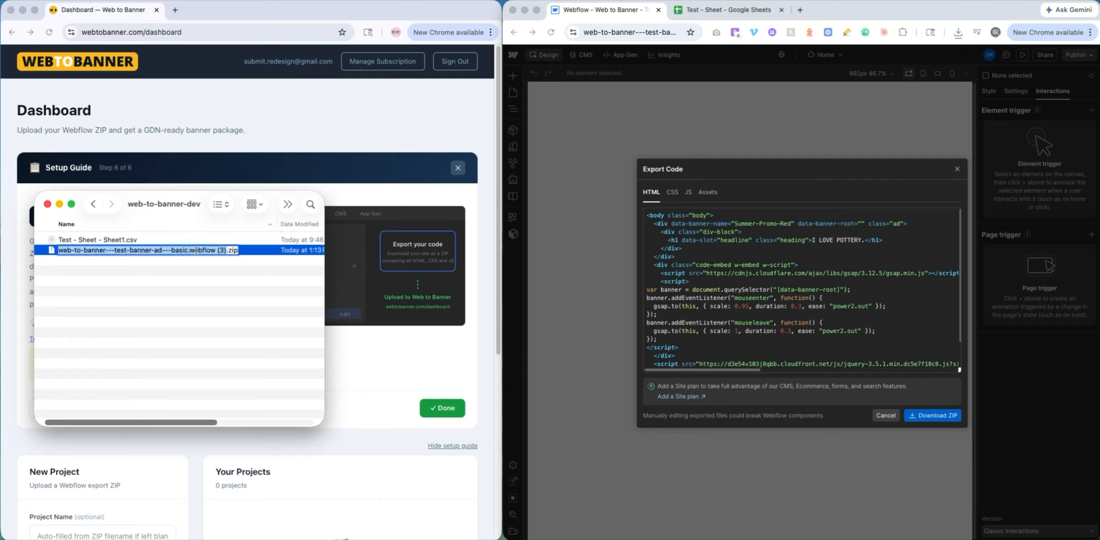
{"action": "type", "text": "web-"}
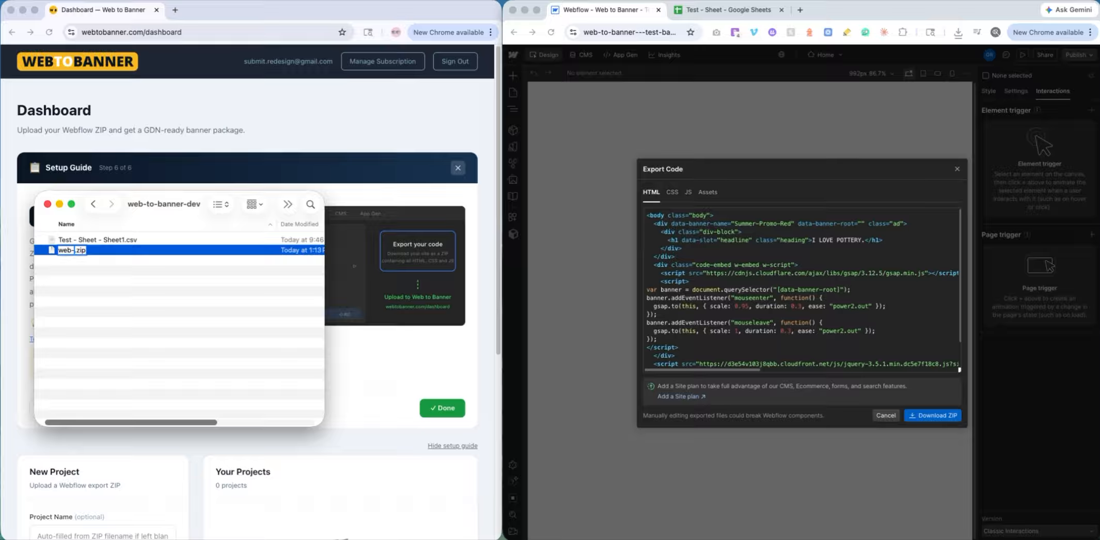
{"action": "type", "text": "to-banner"}
{"action": "key", "text": "Return"}
{"action": "left_click_drag", "start_coordinate": [166, 204], "coordinate": [244, 260]}
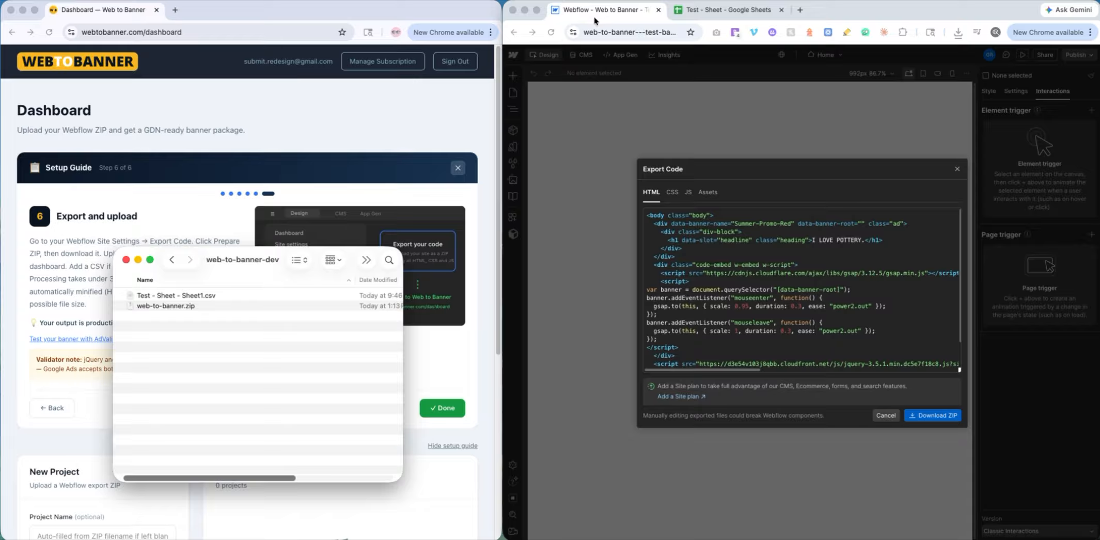
{"action": "left_click", "coordinate": [158, 304]}
{"action": "left_click_drag", "start_coordinate": [250, 268], "coordinate": [0, 247]}
{"action": "key", "text": "Up"}
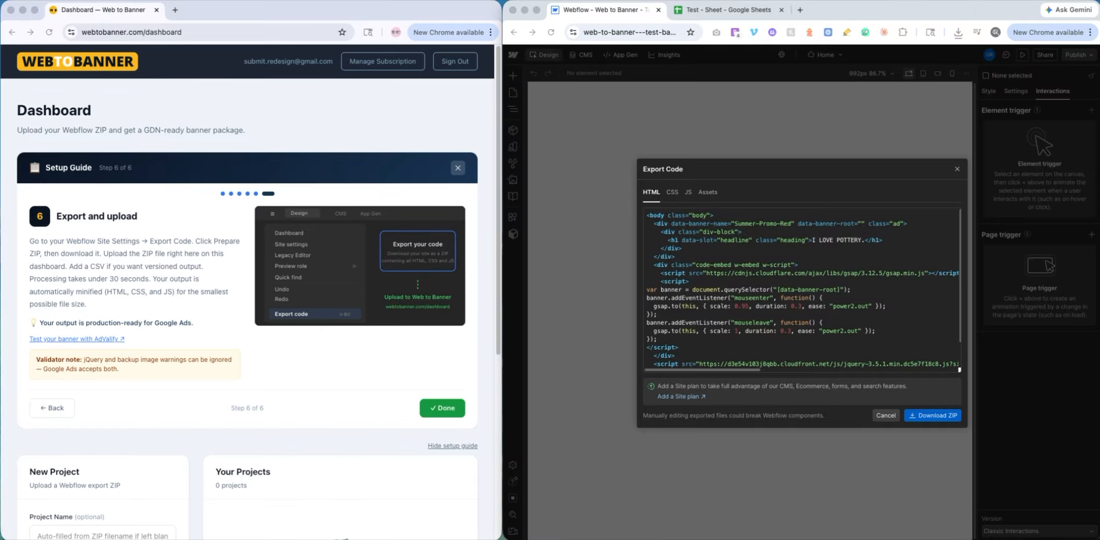
- Finish the setup guide, then upload and process web-to-banner.zip as a new project with Include jQuery kept on
{"action": "left_click", "coordinate": [451, 413]}
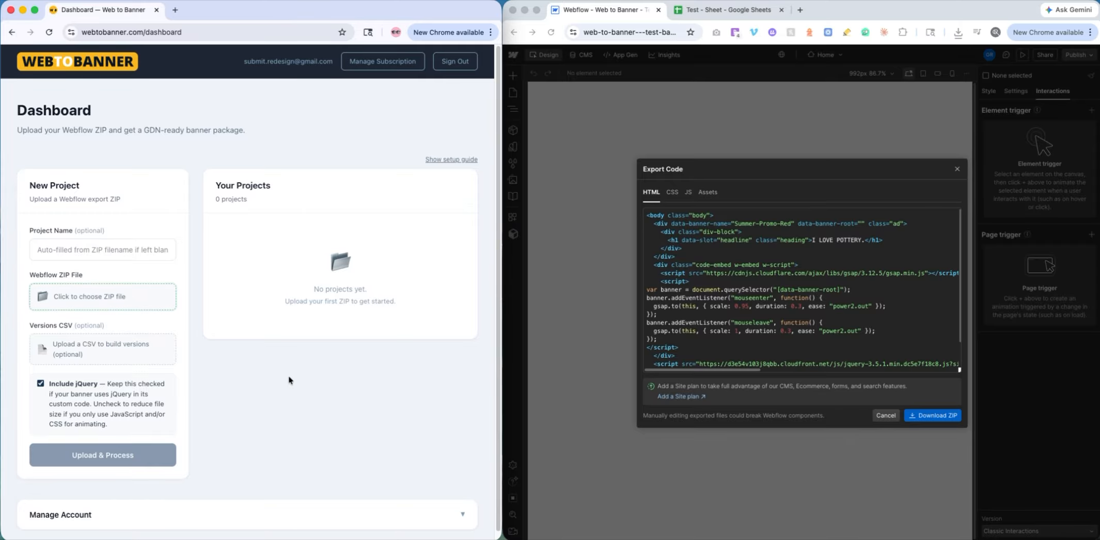
{"action": "left_click", "coordinate": [150, 307]}
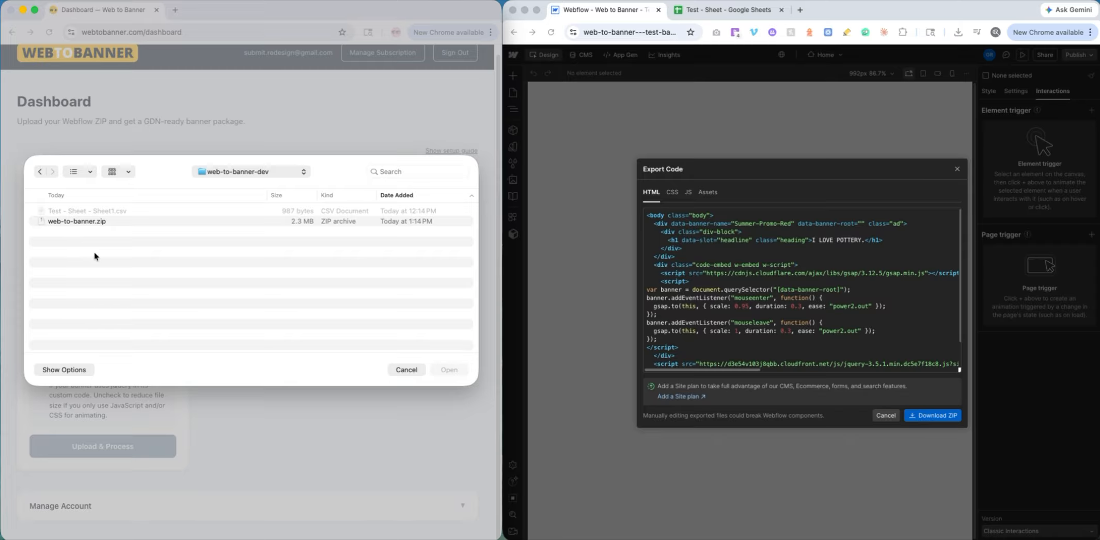
{"action": "left_click", "coordinate": [72, 221]}
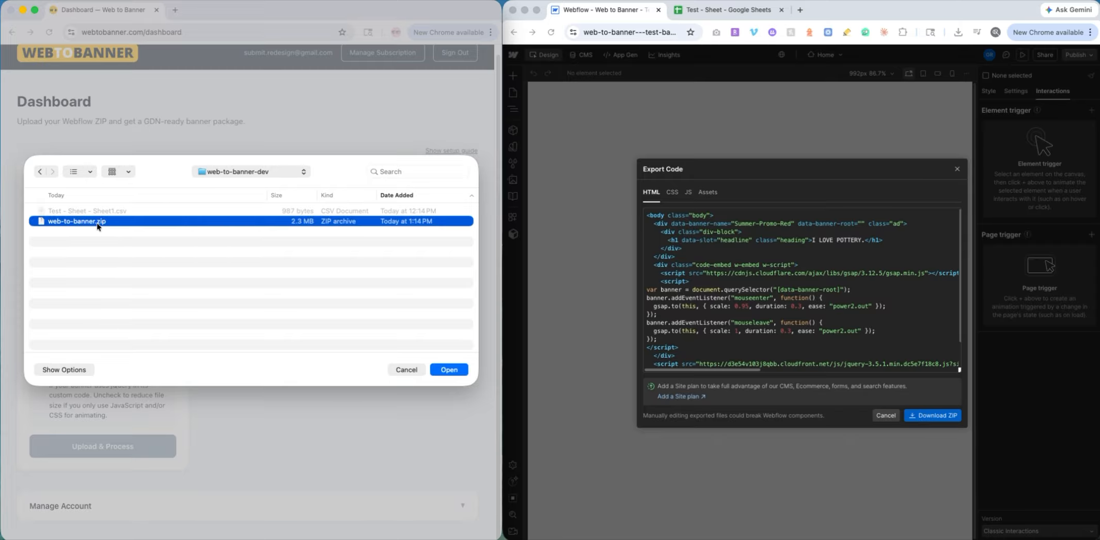
{"action": "left_click", "coordinate": [449, 370]}
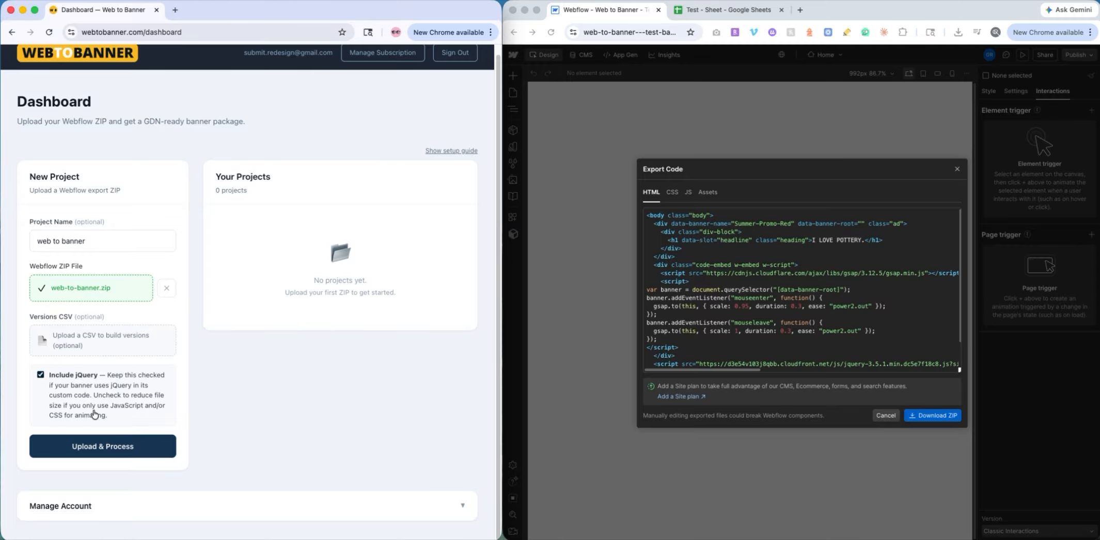
{"action": "left_click", "coordinate": [93, 446]}
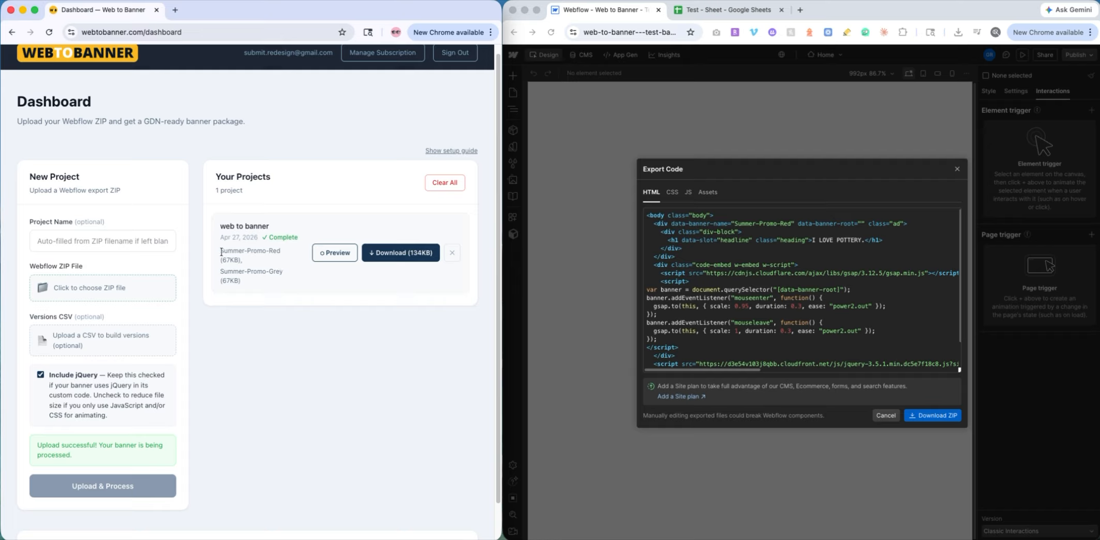
- Highlight the two output banner names and inspect the data-banner-name attribute on the Home page's ad element
{"action": "left_click_drag", "start_coordinate": [219, 250], "coordinate": [279, 254]}
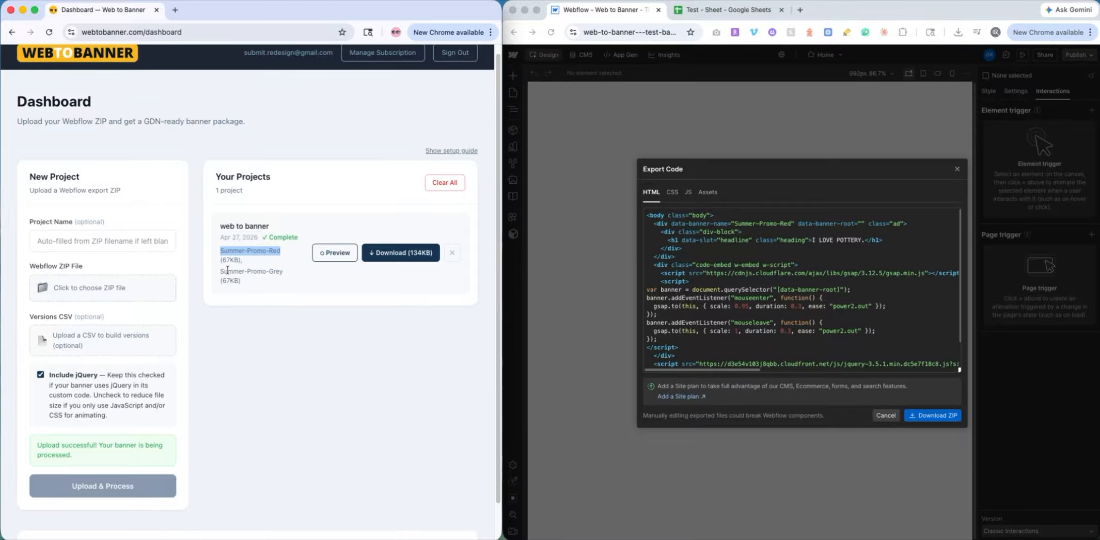
{"action": "left_click_drag", "start_coordinate": [220, 271], "coordinate": [282, 272]}
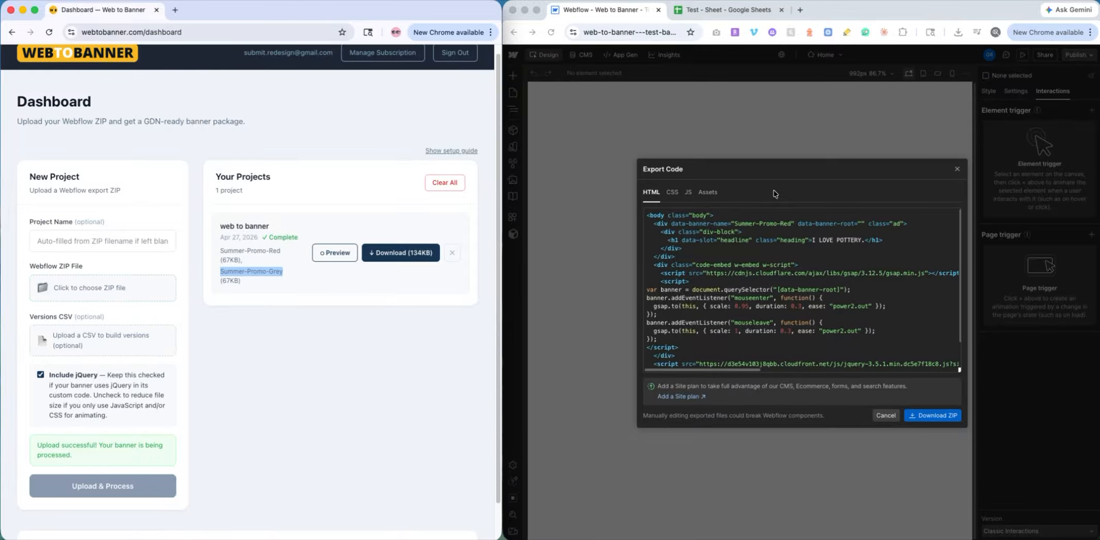
{"action": "left_click", "coordinate": [956, 169]}
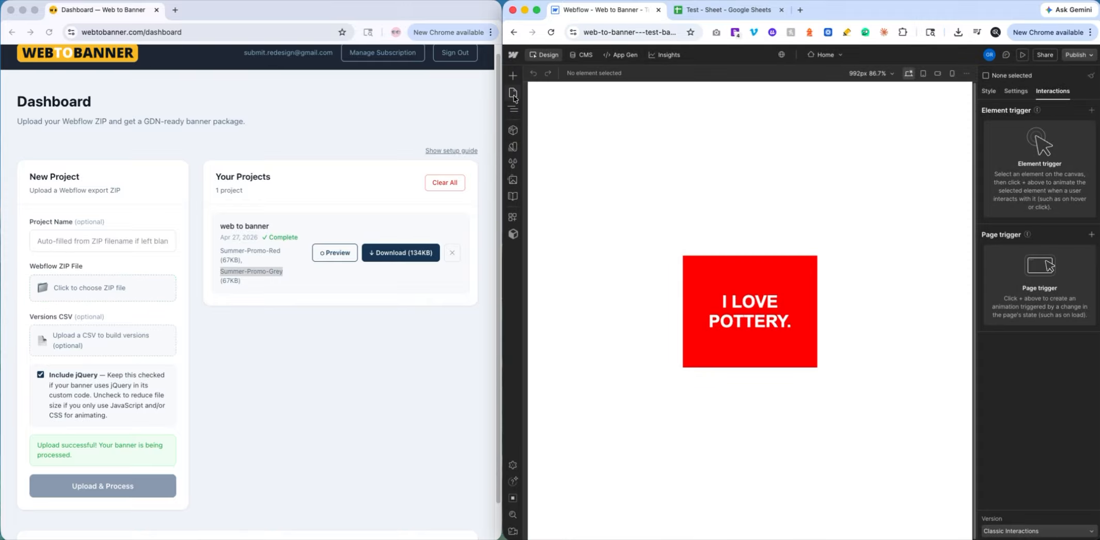
{"action": "left_click", "coordinate": [513, 92]}
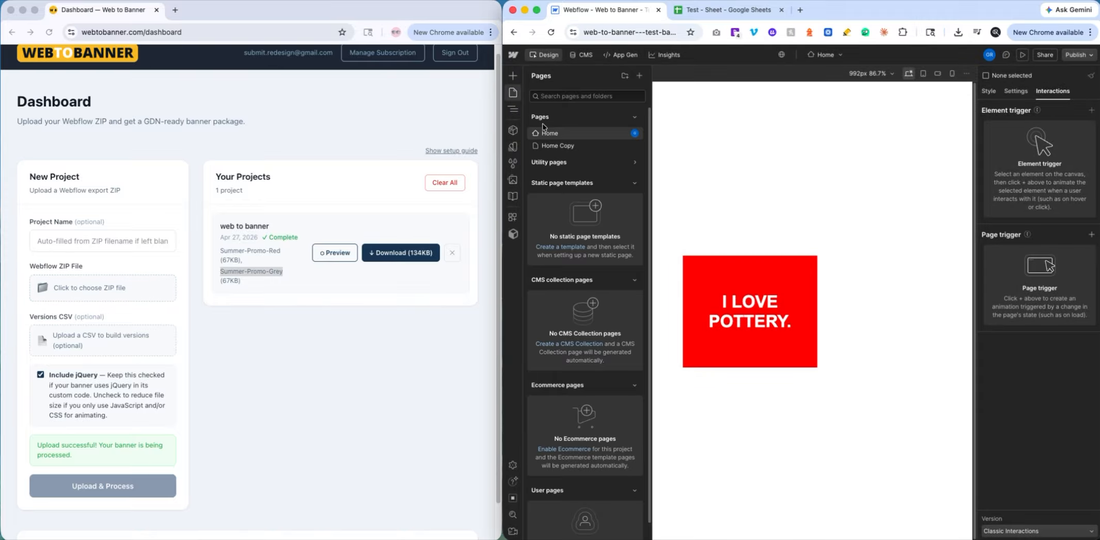
{"action": "left_click", "coordinate": [512, 109]}
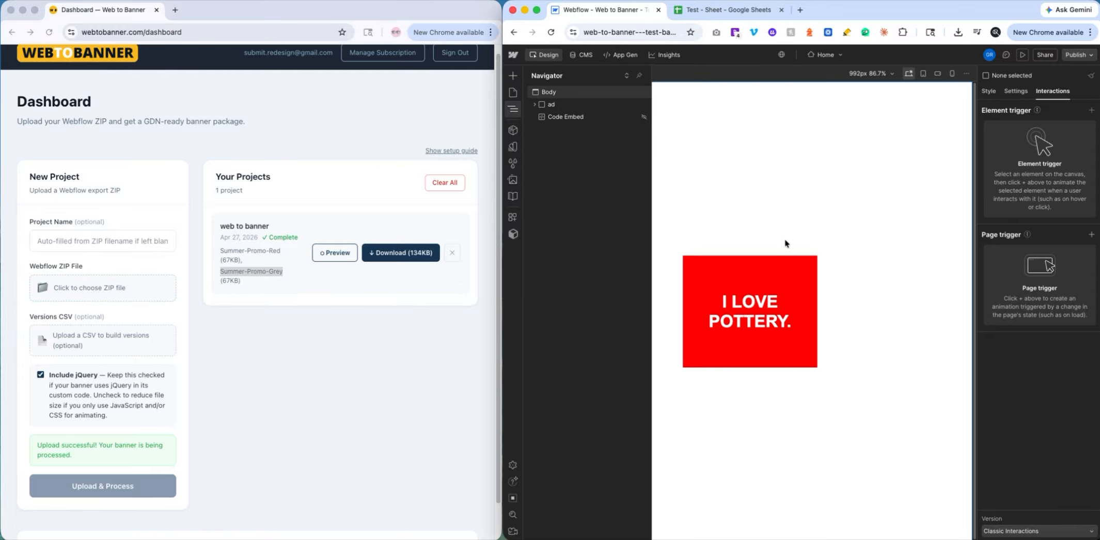
{"action": "left_click", "coordinate": [784, 261]}
{"action": "left_click", "coordinate": [513, 109]}
{"action": "left_click", "coordinate": [551, 104]}
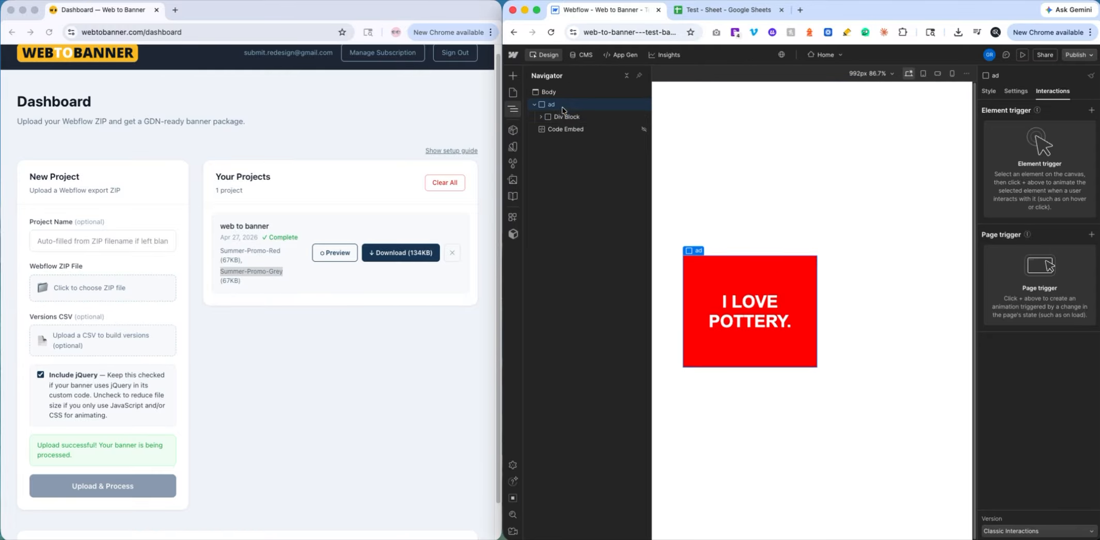
{"action": "left_click", "coordinate": [1011, 93]}
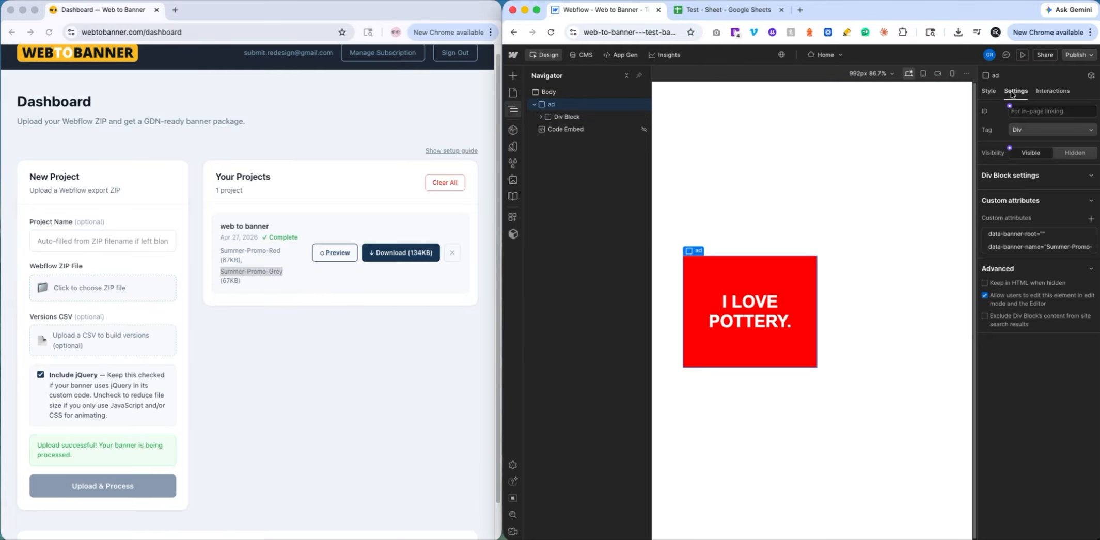
{"action": "left_click", "coordinate": [1036, 248]}
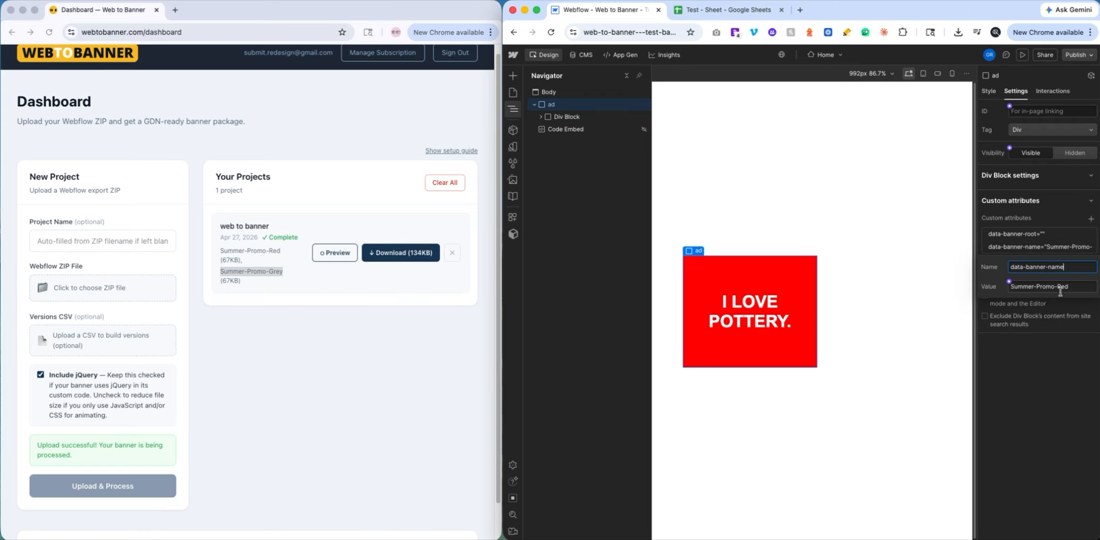
- Switch to the Home Copy page and view the custom attributes of its ad element
{"action": "left_click", "coordinate": [833, 54]}
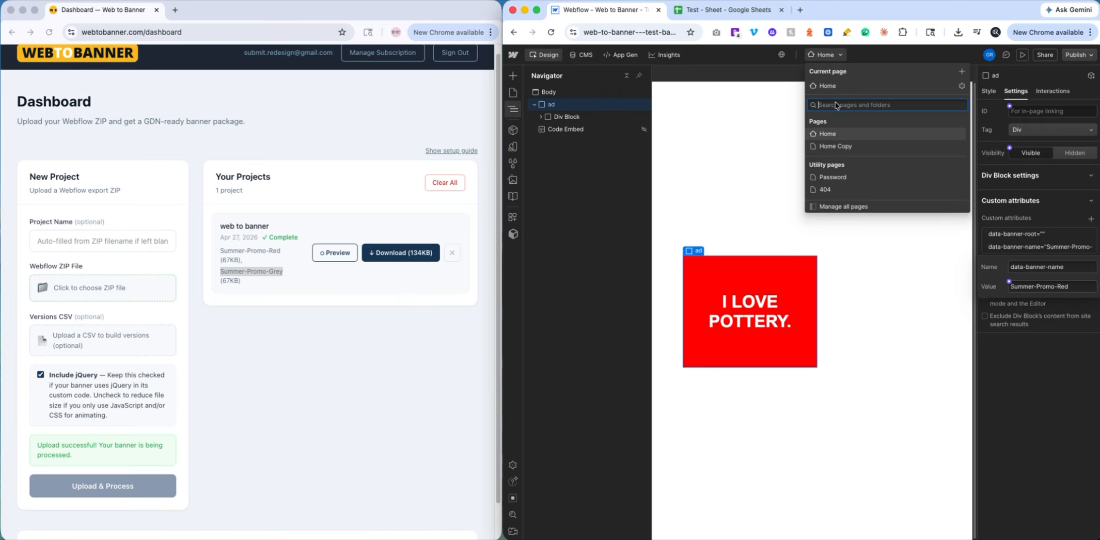
{"action": "left_click", "coordinate": [840, 148]}
{"action": "left_click", "coordinate": [551, 104]}
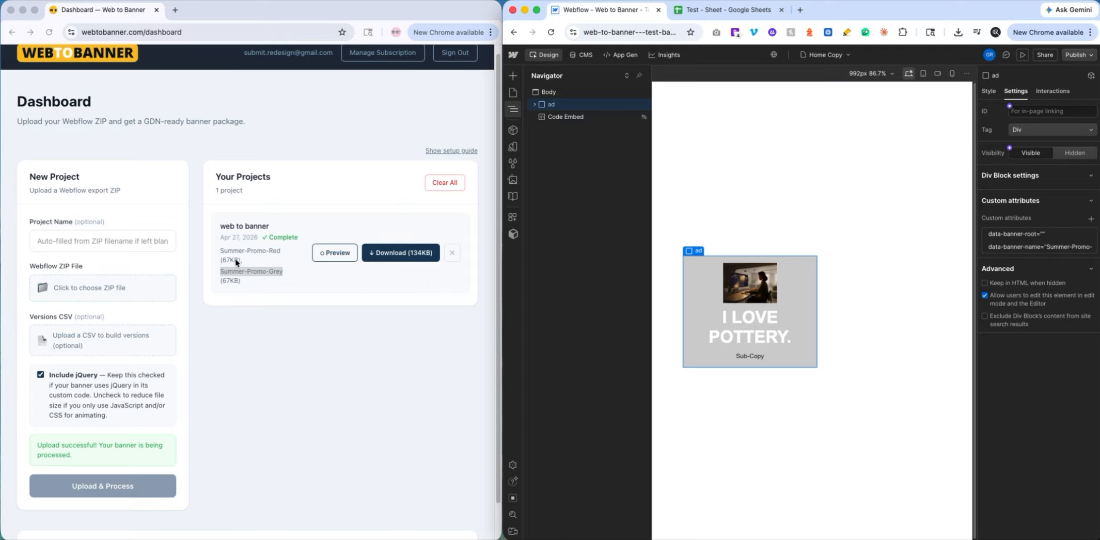
- Highlight the Summer-Promo-Red file size in the processed project's listing
{"action": "left_click", "coordinate": [245, 288]}
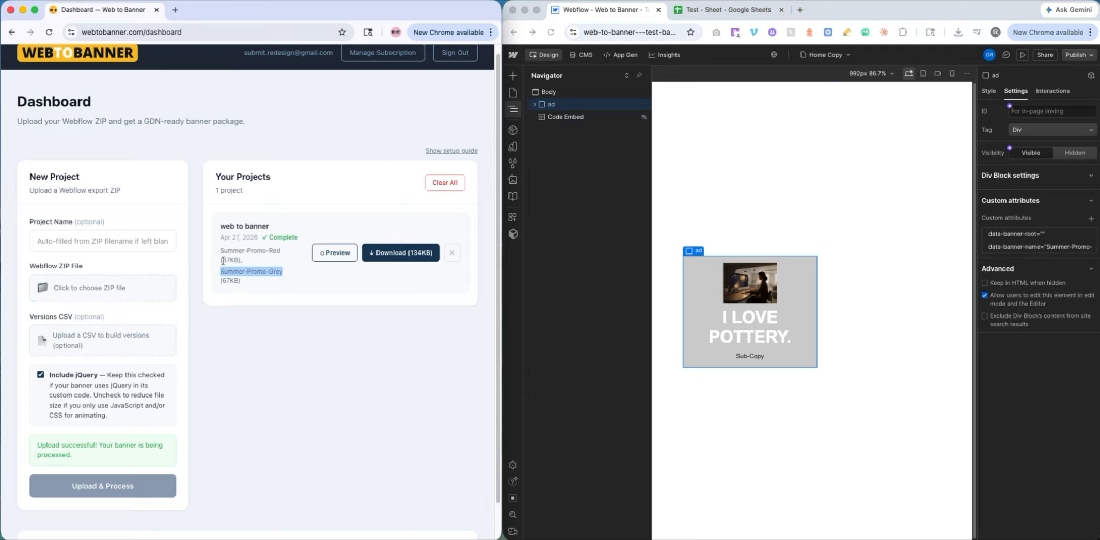
{"action": "left_click_drag", "start_coordinate": [223, 260], "coordinate": [236, 261]}
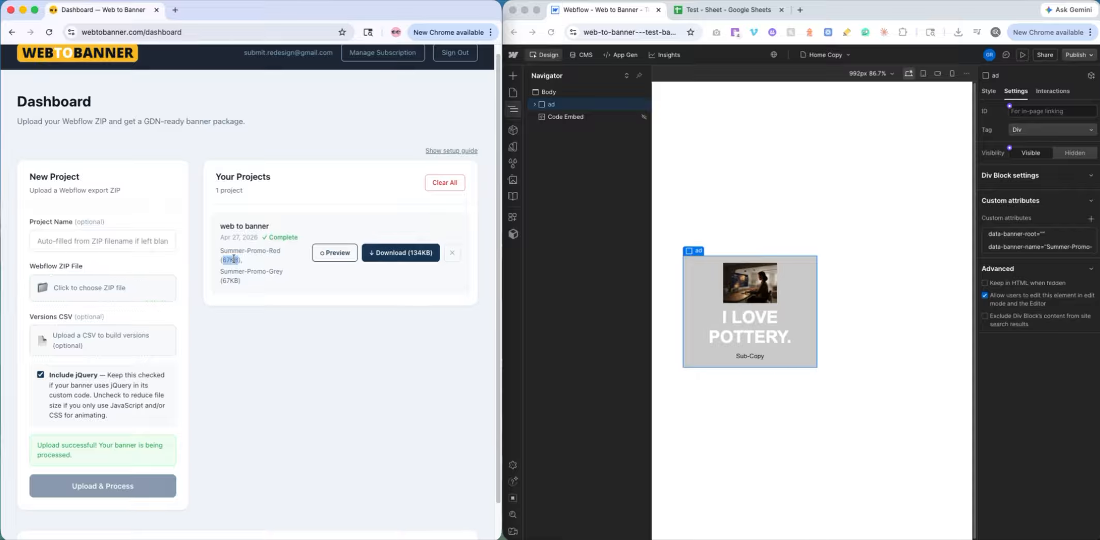
{"action": "left_click", "coordinate": [263, 288]}
{"action": "left_click_drag", "start_coordinate": [224, 260], "coordinate": [238, 262]}
- Preview the Summer-Promo-Grey and Summer-Promo-Red banners, replay the red one, and close the preview
{"action": "left_click", "coordinate": [334, 253]}
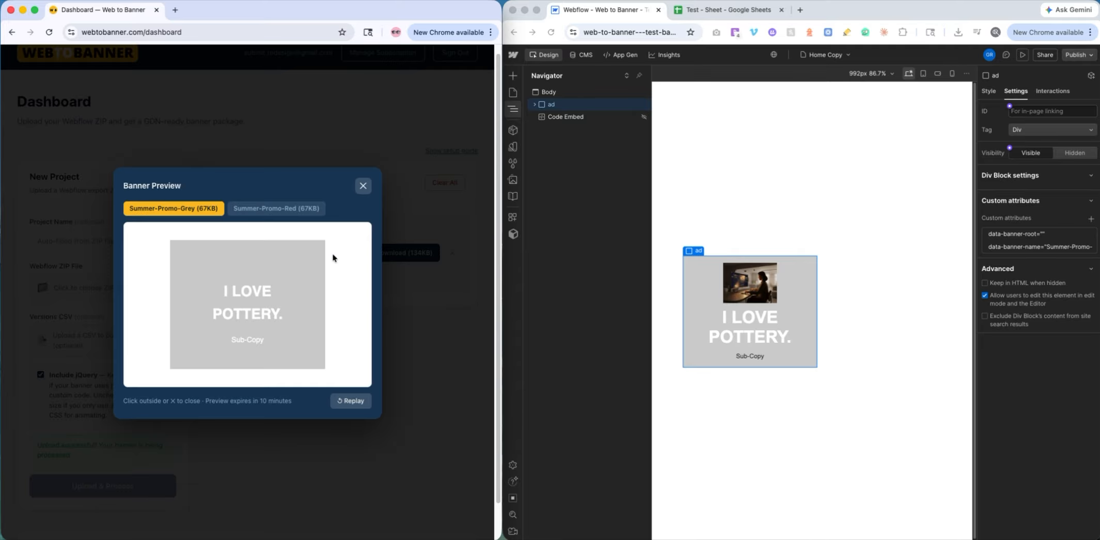
{"action": "left_click", "coordinate": [266, 209]}
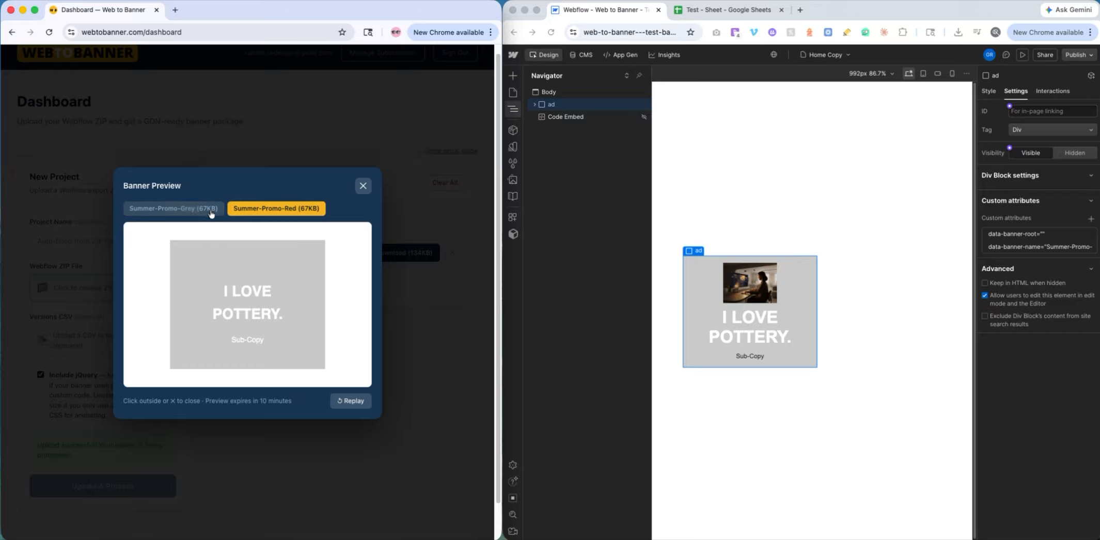
{"action": "left_click", "coordinate": [192, 210]}
{"action": "left_click", "coordinate": [266, 212]}
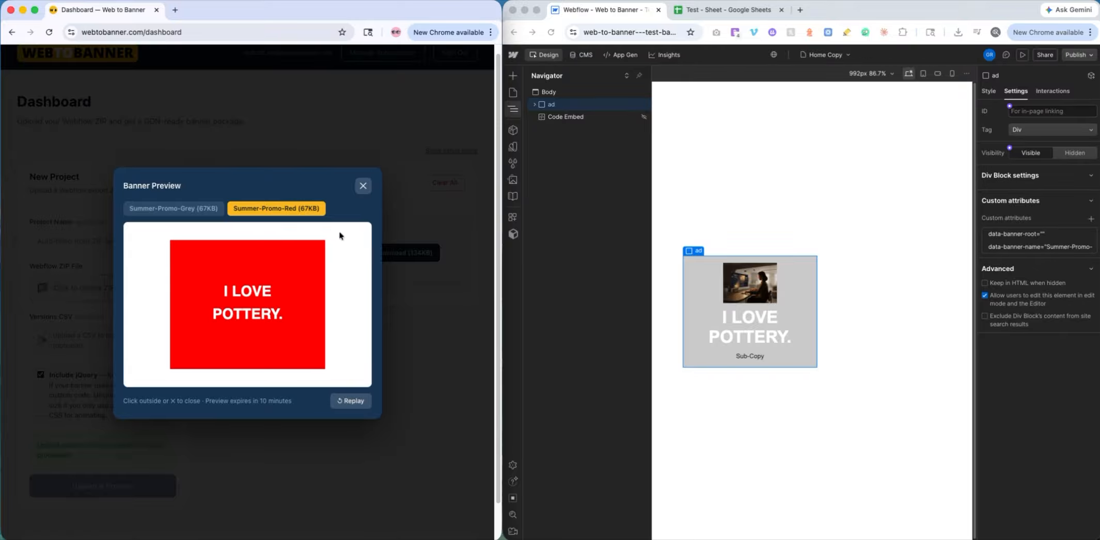
{"action": "left_click", "coordinate": [355, 401]}
{"action": "left_click", "coordinate": [363, 186]}
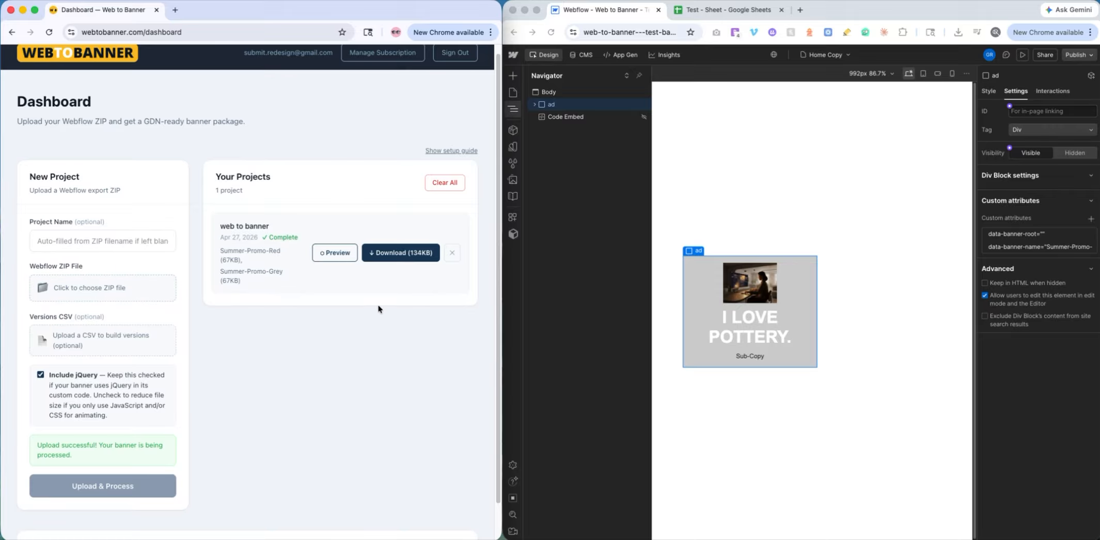
- Download the processed banner package and unzip web to banner.zip in the web-to-banner-dev folder
{"action": "left_click", "coordinate": [400, 257]}
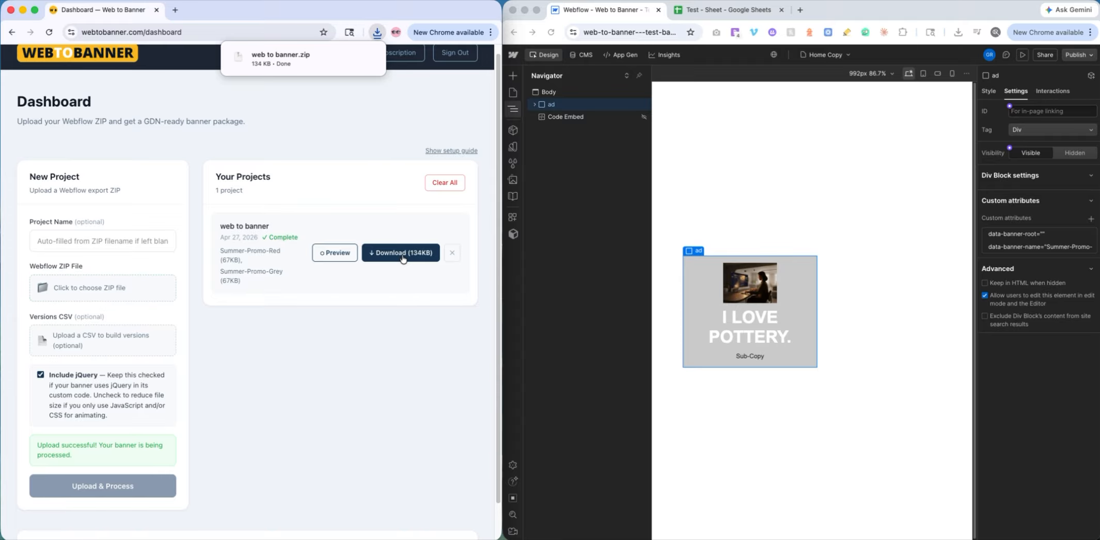
{"action": "left_click", "coordinate": [351, 57]}
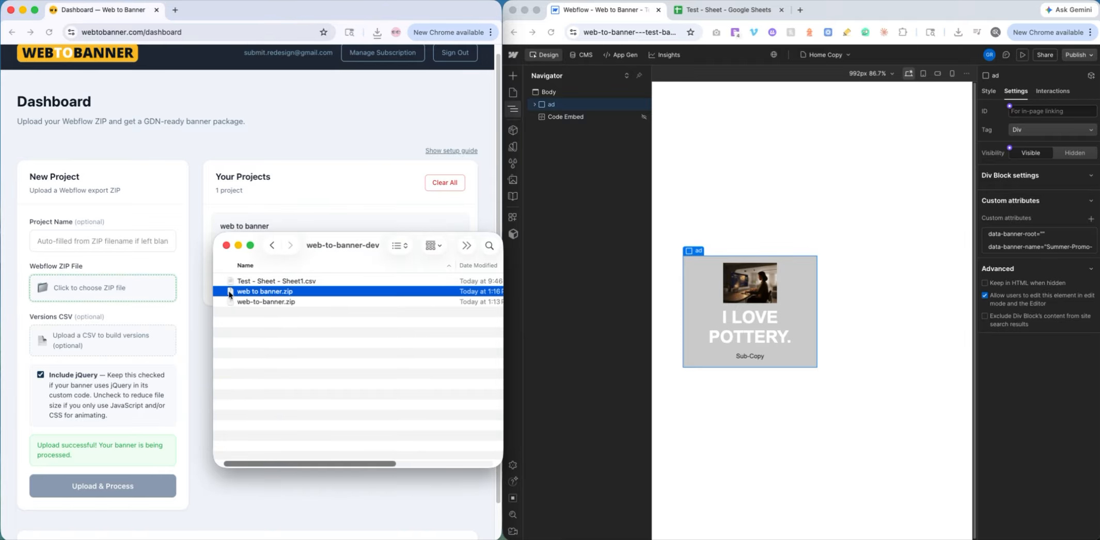
{"action": "double_click", "coordinate": [230, 292]}
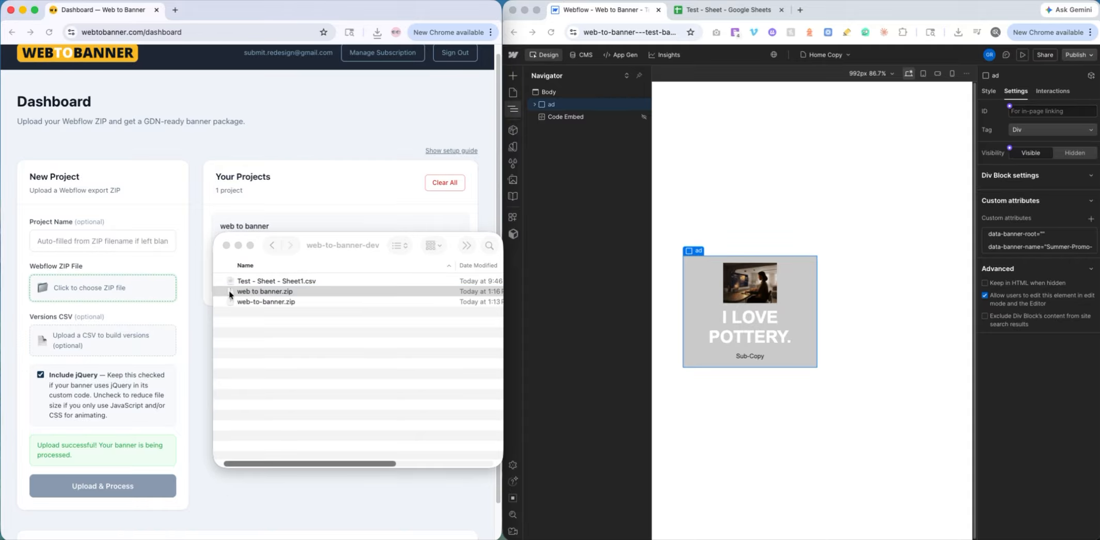
- Enlarge the file window and expand the web to banner folder to inspect the Summer-Promo-Grey and Summer-Promo-Red ZIPs
{"action": "left_click_drag", "start_coordinate": [354, 237], "coordinate": [129, 204]}
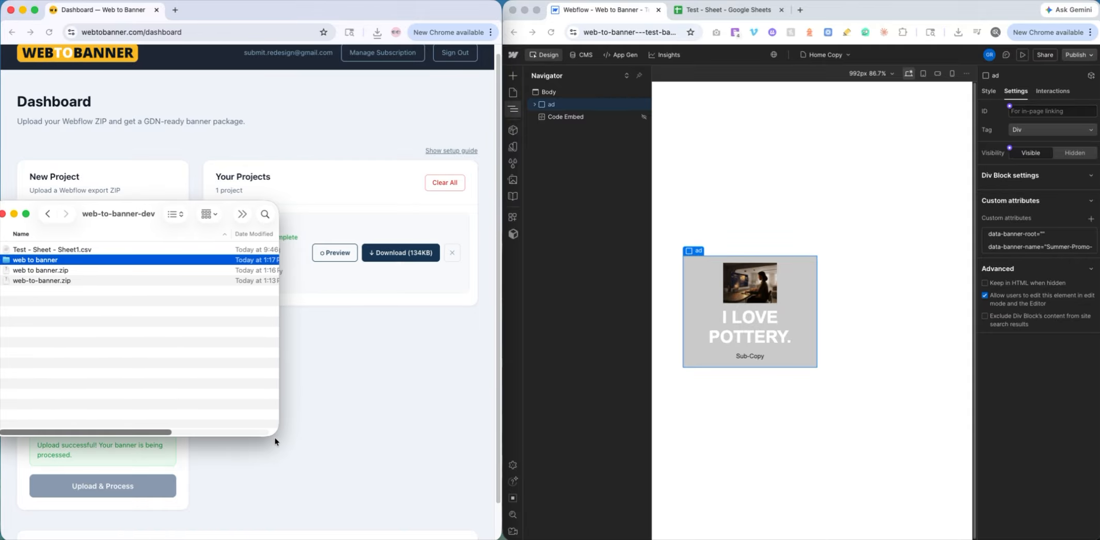
{"action": "left_click_drag", "start_coordinate": [274, 434], "coordinate": [459, 449]}
{"action": "left_click_drag", "start_coordinate": [225, 215], "coordinate": [260, 215]}
{"action": "left_click", "coordinate": [81, 273]}
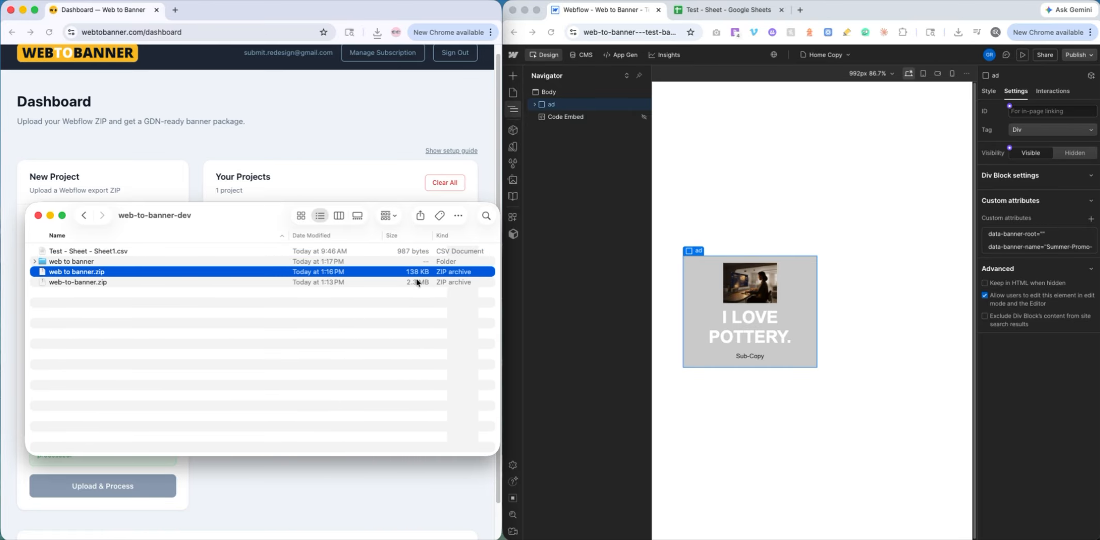
{"action": "left_click", "coordinate": [34, 262]}
{"action": "left_click", "coordinate": [72, 272]}
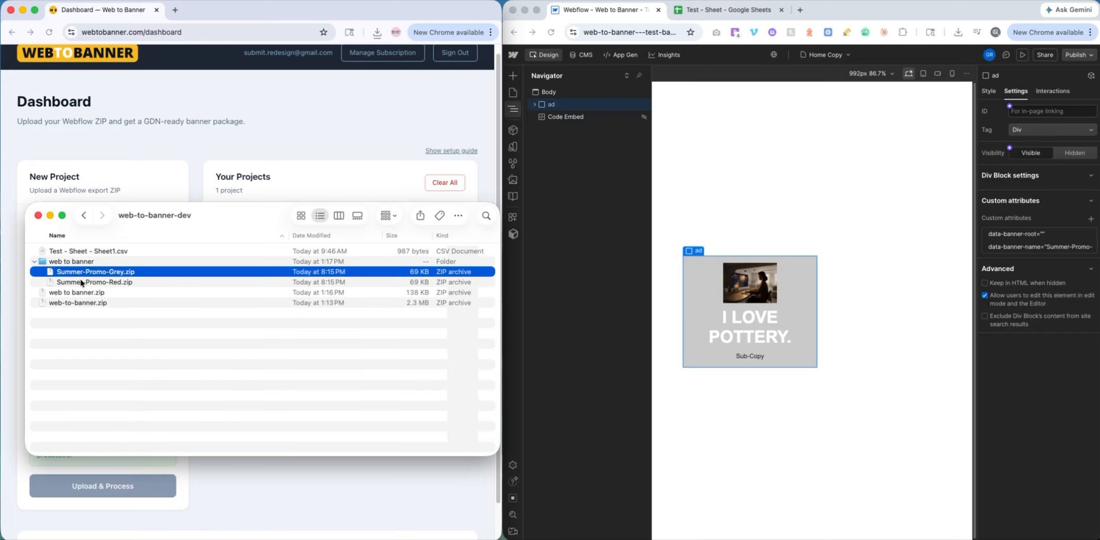
{"action": "left_click", "coordinate": [81, 282]}
{"action": "left_click", "coordinate": [80, 272]}
{"action": "left_click_drag", "start_coordinate": [258, 212], "coordinate": [245, 298]}
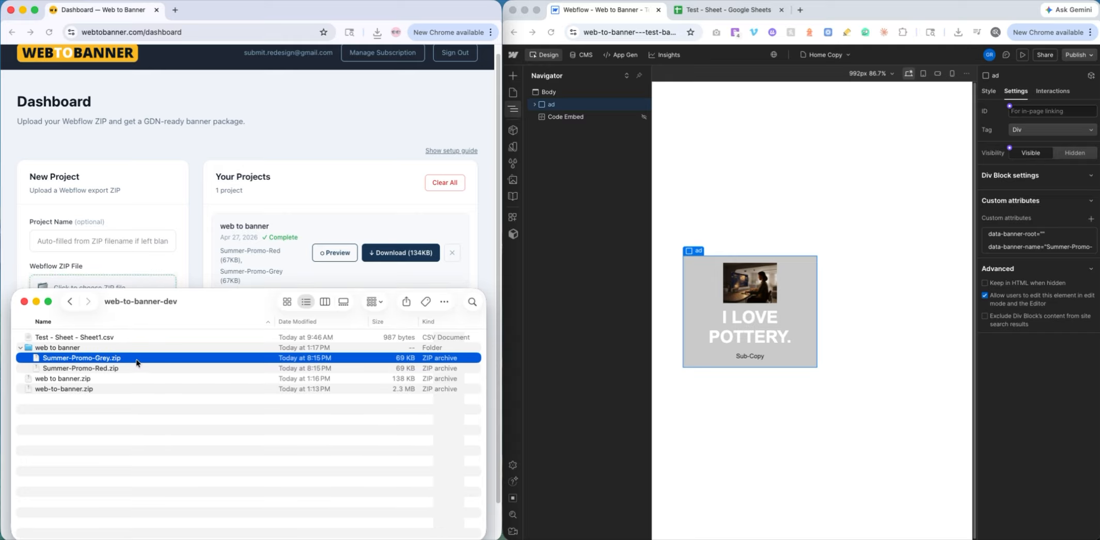
- Move the file window higher over the dashboard and select Summer-Promo-Red.zip in the web to banner folder
{"action": "left_click_drag", "start_coordinate": [213, 305], "coordinate": [211, 265]}
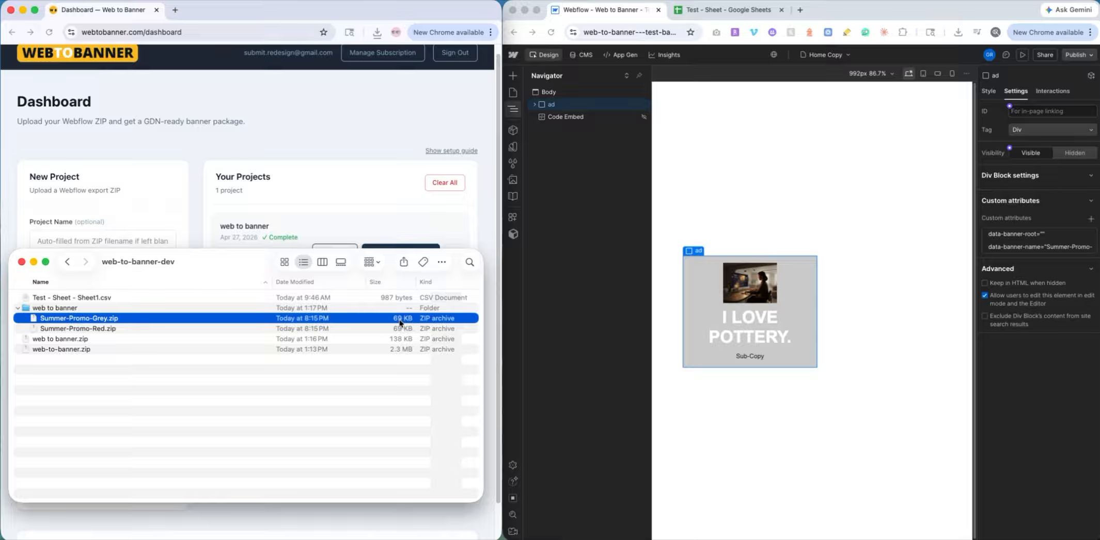
{"action": "mouse_move", "coordinate": [241, 261]}
{"action": "left_mouse_down"}
{"action": "mouse_move", "coordinate": [246, 289]}
{"action": "mouse_move", "coordinate": [238, 259]}
{"action": "left_mouse_up"}
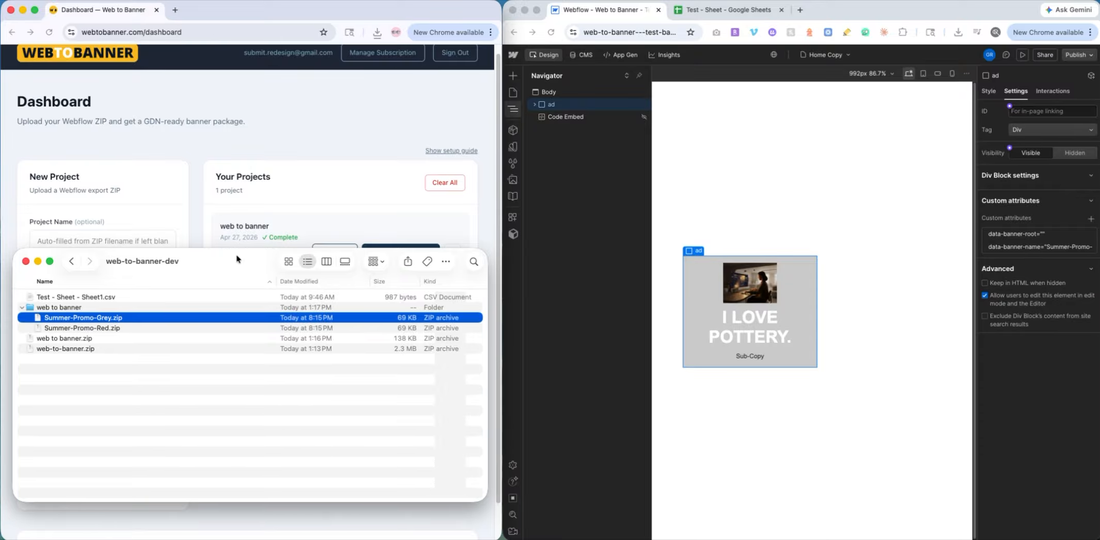
{"action": "left_click", "coordinate": [79, 328]}
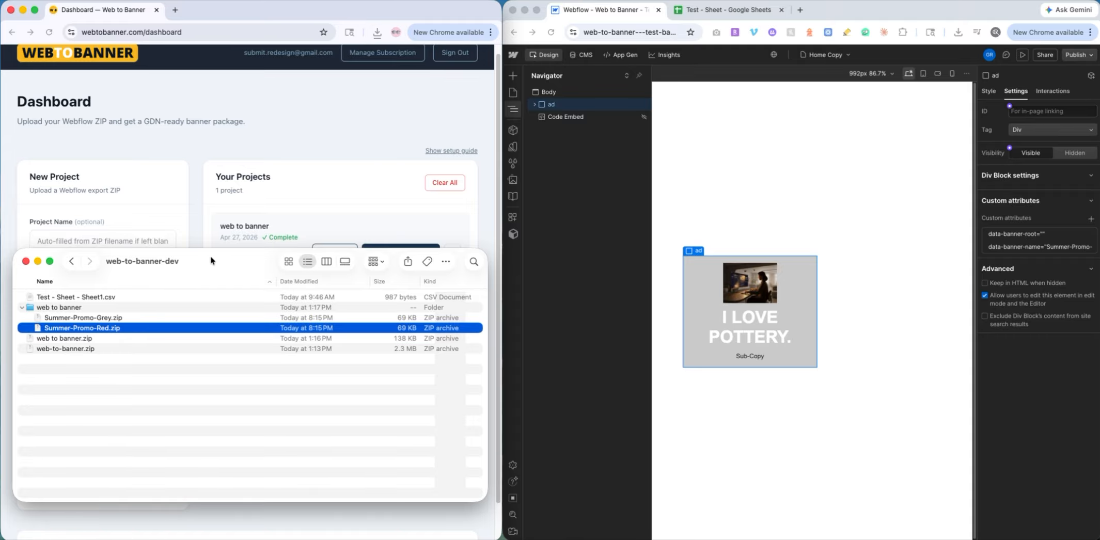
{"action": "left_click_drag", "start_coordinate": [211, 256], "coordinate": [211, 220]}
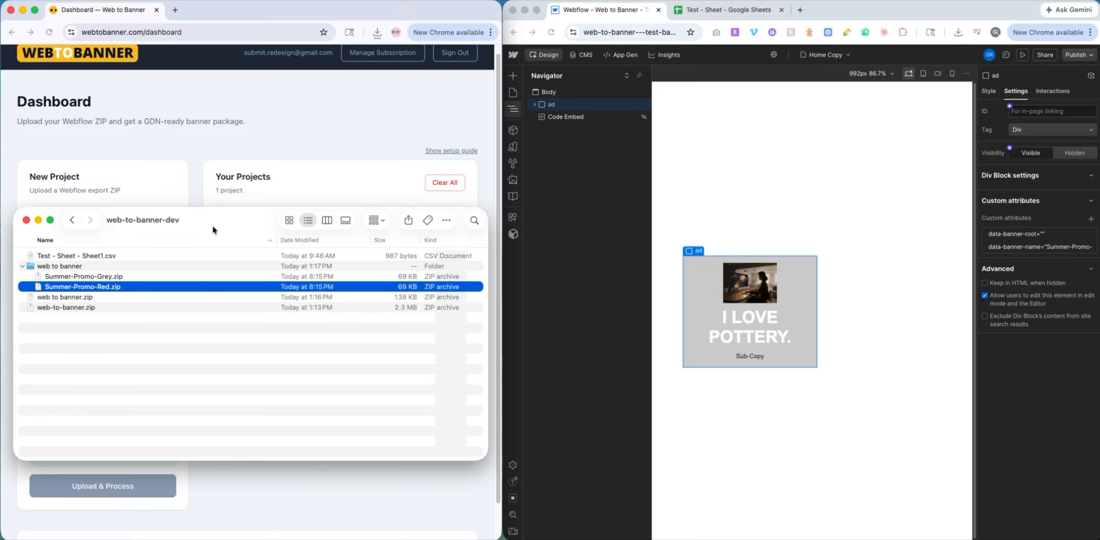
- Collapse the web to banner folder, close the file window, and review the banner version rows in Test - Sheet in Google Sheets
{"action": "left_click", "coordinate": [22, 266]}
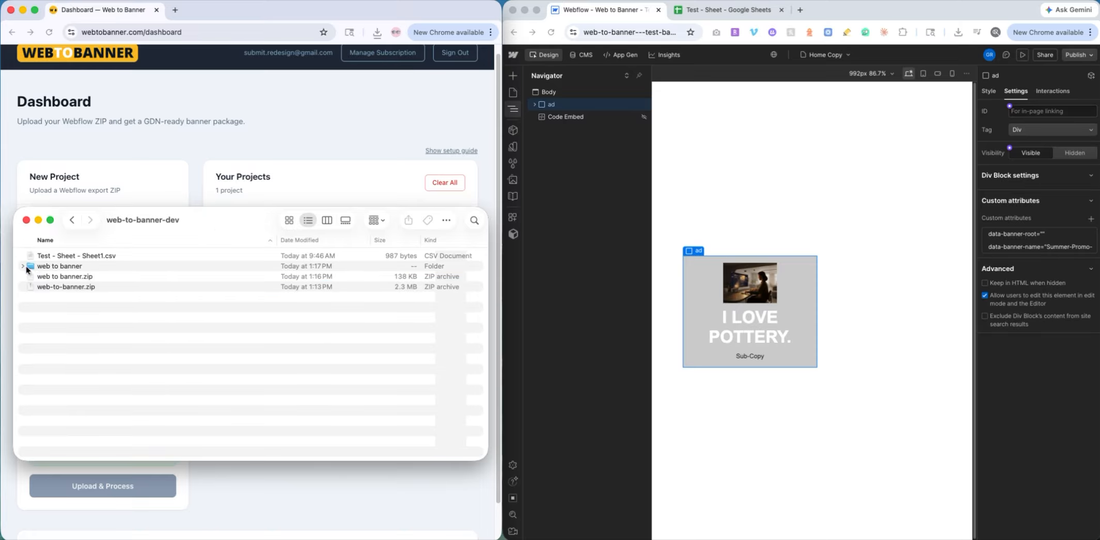
{"action": "left_click", "coordinate": [89, 257]}
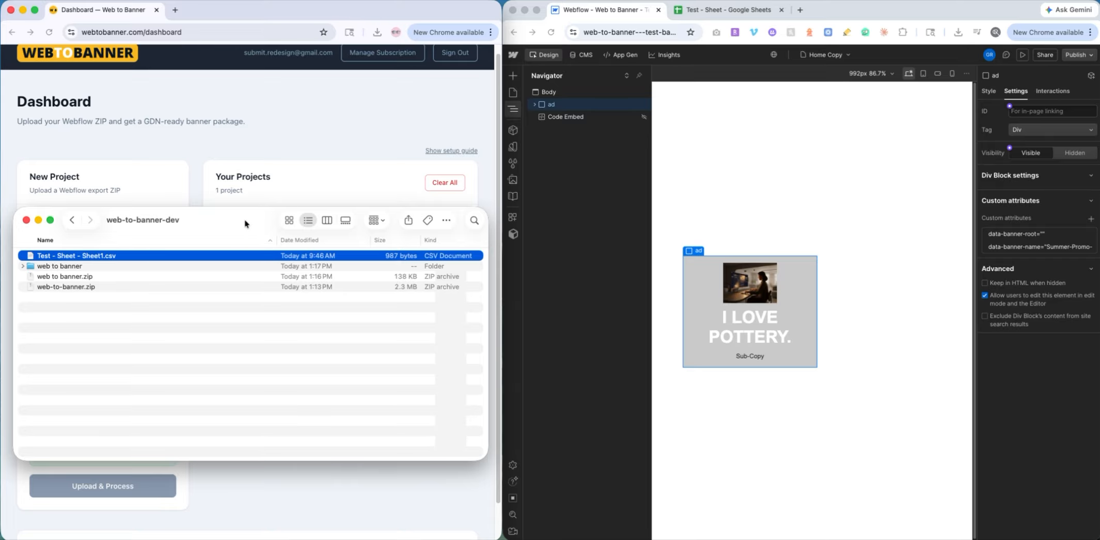
{"action": "key", "text": "cmd+w"}
{"action": "left_click", "coordinate": [730, 12]}
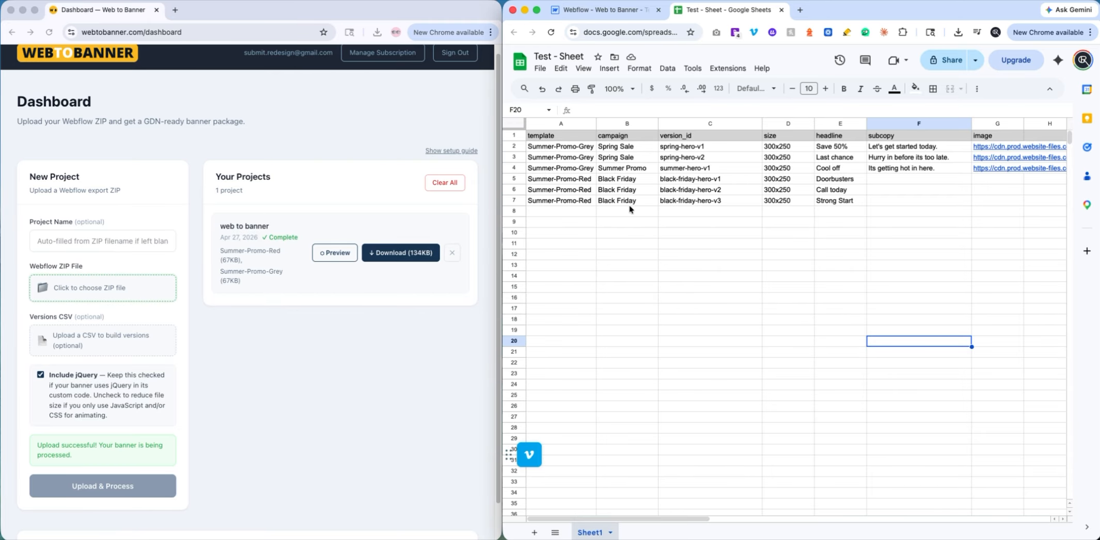
{"action": "left_click", "coordinate": [605, 12]}
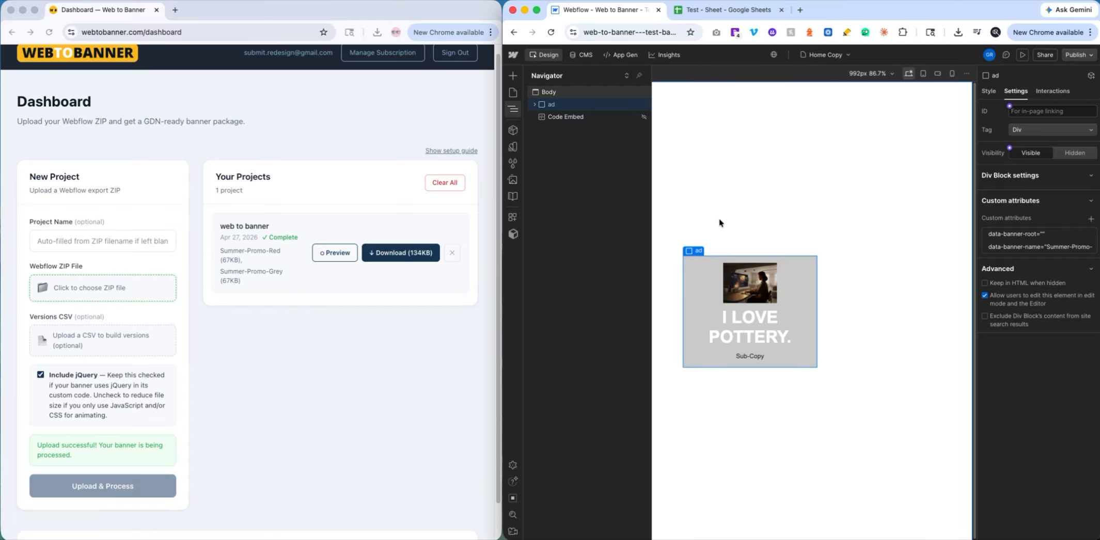
- Show the Web to Banner setup guide, advance to step 3, and open its additional help on making many banner versions
{"action": "left_click", "coordinate": [368, 345]}
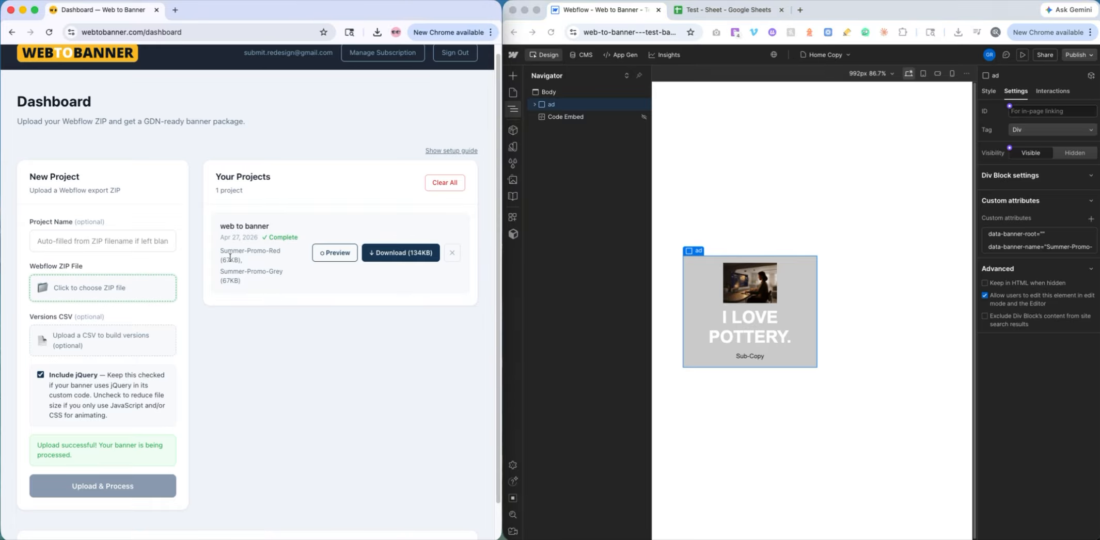
{"action": "left_click", "coordinate": [453, 151]}
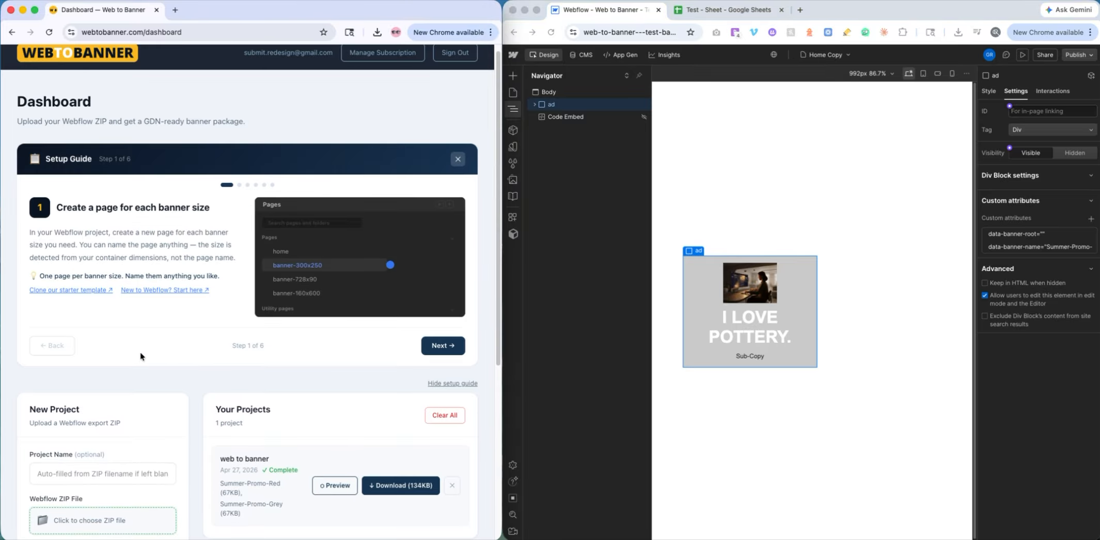
{"action": "left_click", "coordinate": [442, 346]}
{"action": "left_click", "coordinate": [442, 346]}
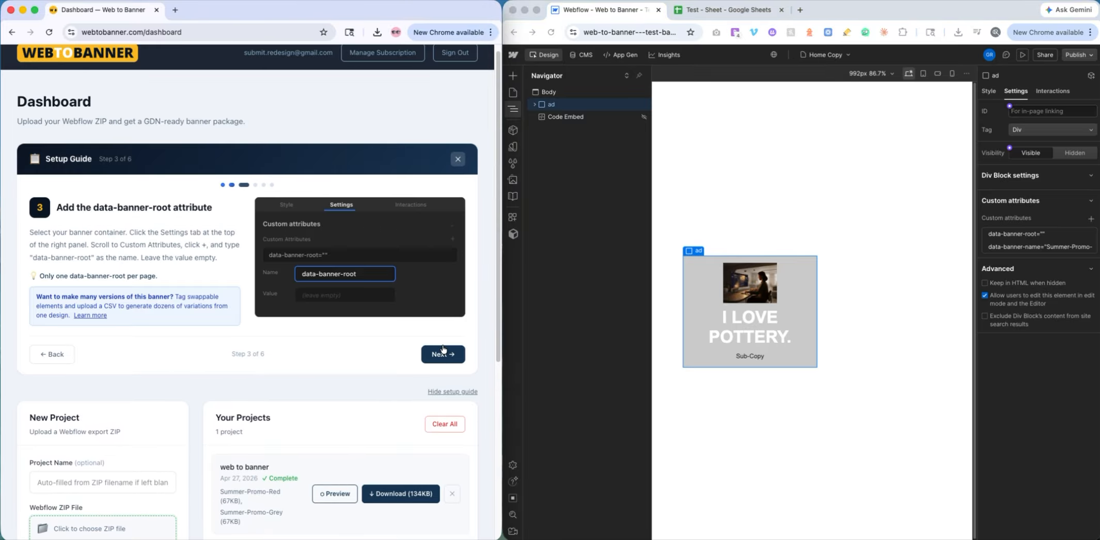
{"action": "left_click", "coordinate": [91, 315]}
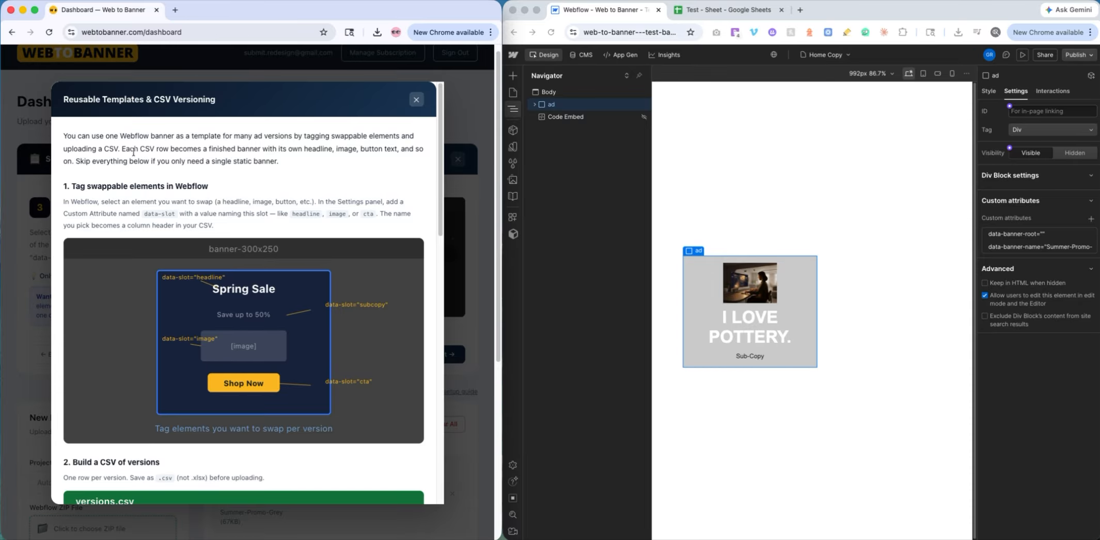
- Highlight the data-slot attribute name and the headline value in the instructions for tagging swappable elements
{"action": "scroll", "coordinate": [148, 210], "scroll_direction": "down", "scroll_amount": 1}
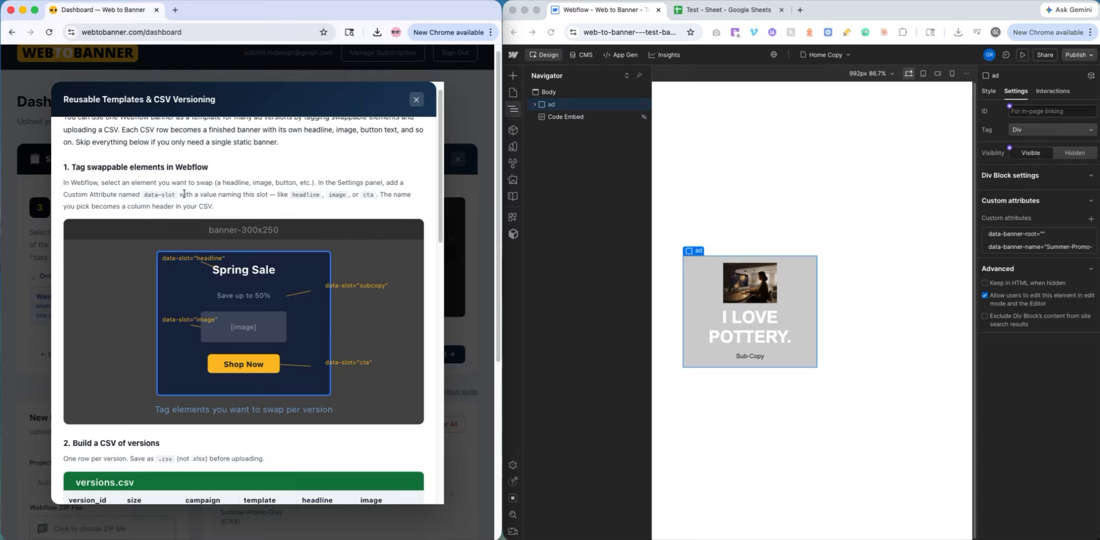
{"action": "left_click_drag", "start_coordinate": [145, 193], "coordinate": [176, 195]}
{"action": "left_click", "coordinate": [145, 195]}
{"action": "left_click_drag", "start_coordinate": [145, 195], "coordinate": [174, 196]}
{"action": "double_click", "coordinate": [306, 195]}
- Switch to Test - Sheet in Google Sheets and select the headline and subcopy column headers in turn
{"action": "left_click", "coordinate": [726, 16]}
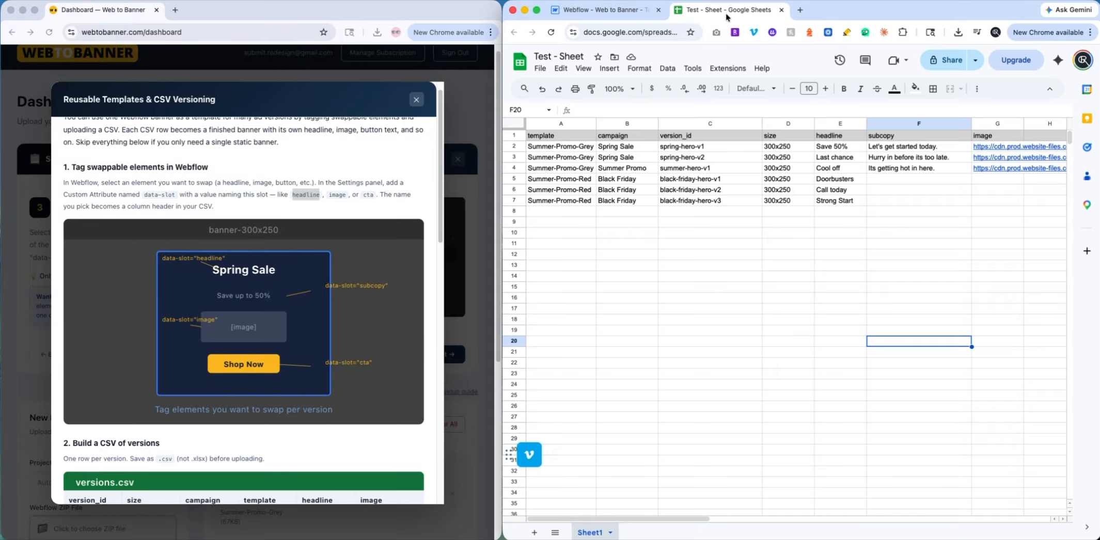
{"action": "left_click", "coordinate": [829, 137]}
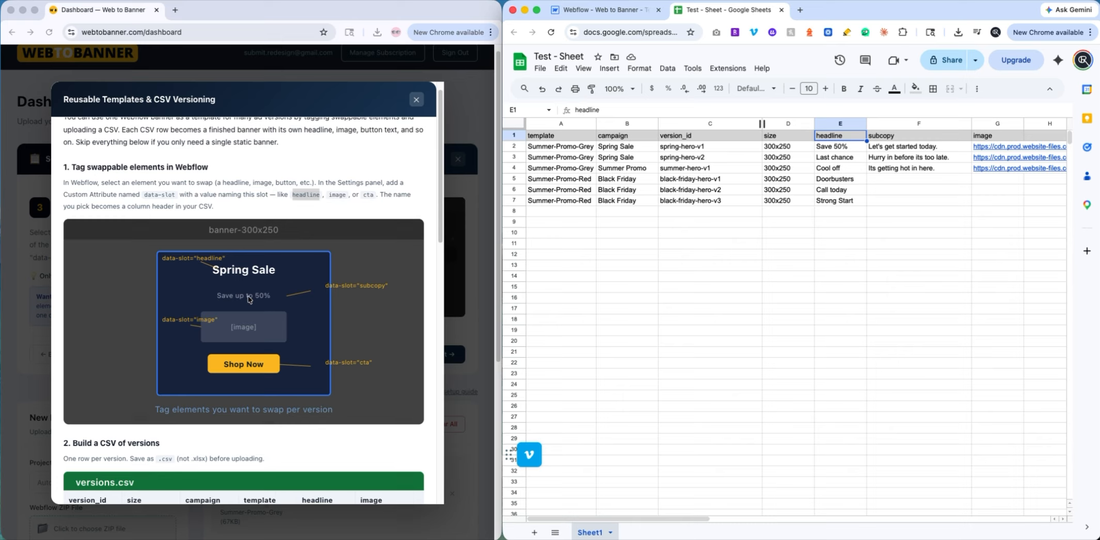
{"action": "left_click", "coordinate": [904, 138]}
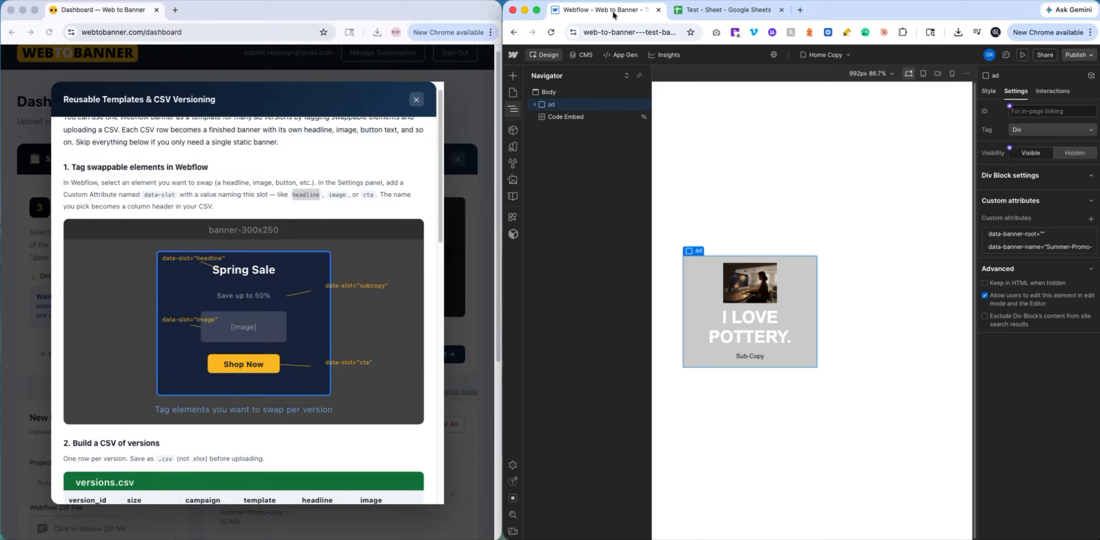
- Inspect the data-slot custom attribute on the I LOVE POTTERY. heading in Webflow and compare its value with the sheet's column headers
{"action": "left_click", "coordinate": [606, 10]}
{"action": "left_click", "coordinate": [811, 55]}
{"action": "left_click", "coordinate": [811, 55]}
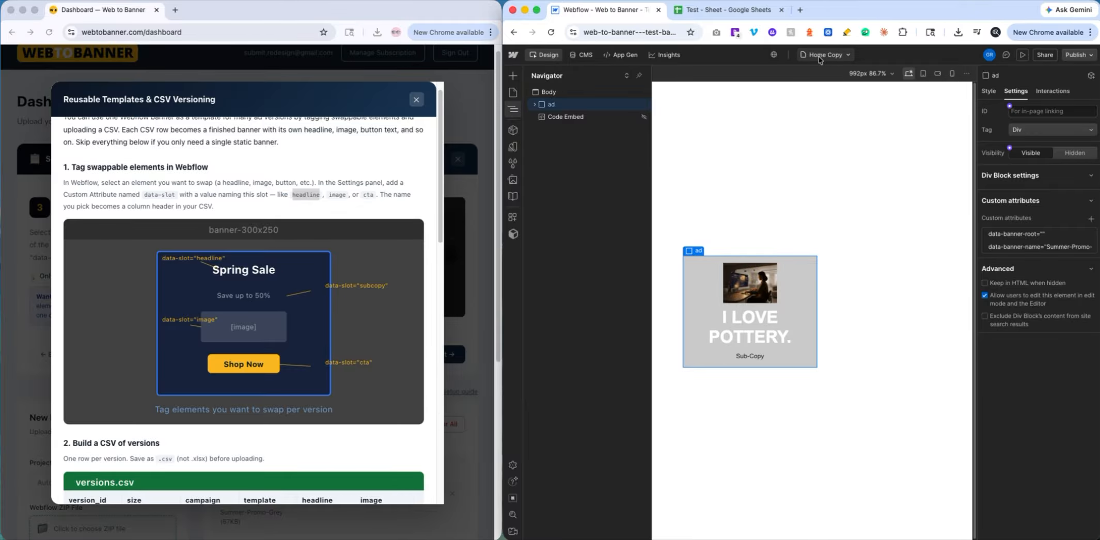
{"action": "left_click", "coordinate": [748, 341]}
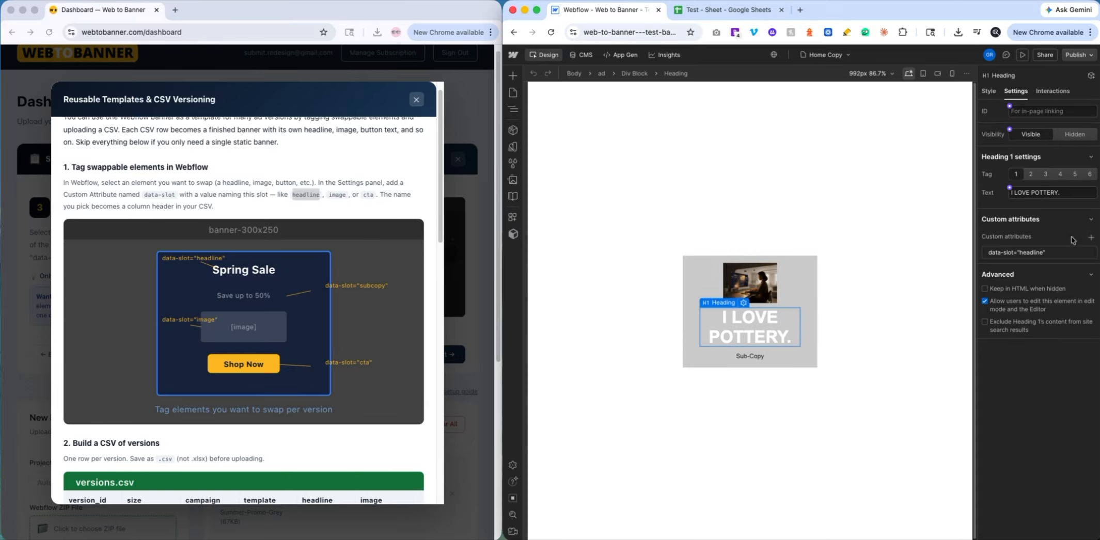
{"action": "left_click", "coordinate": [1012, 258]}
{"action": "left_click_drag", "start_coordinate": [1037, 272], "coordinate": [1010, 292]}
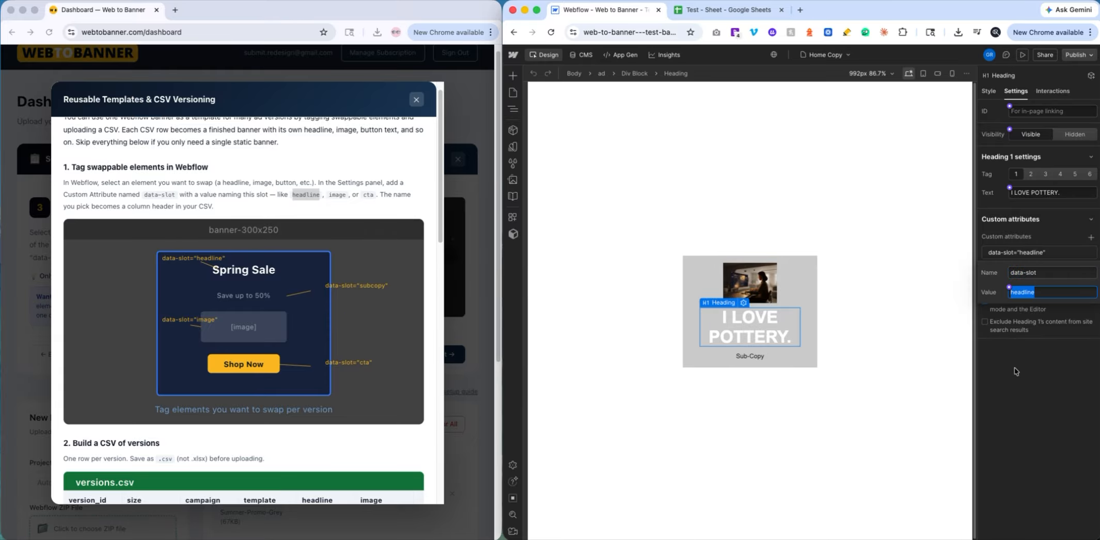
{"action": "left_click", "coordinate": [743, 16]}
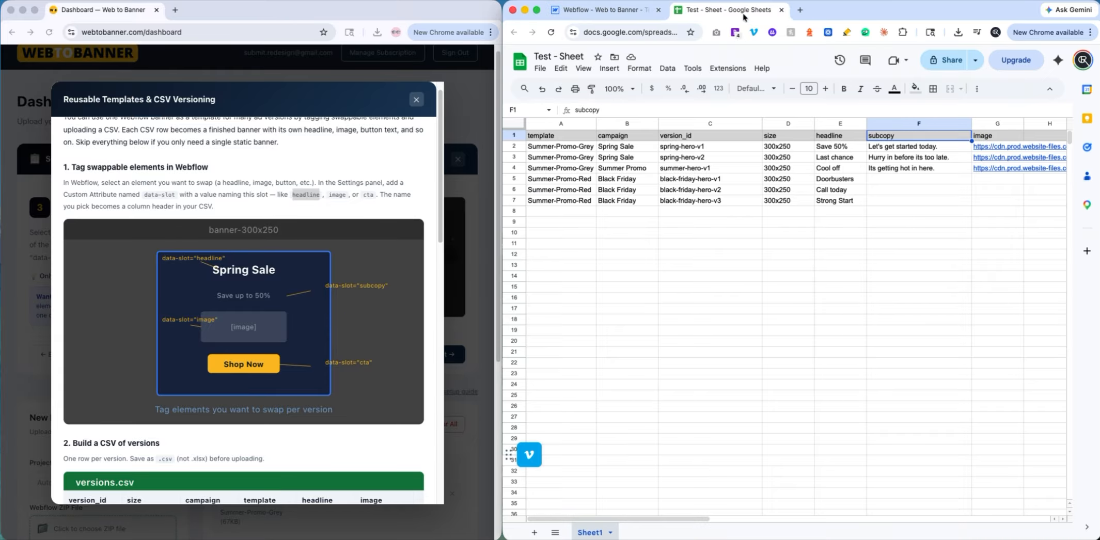
{"action": "left_click", "coordinate": [601, 11]}
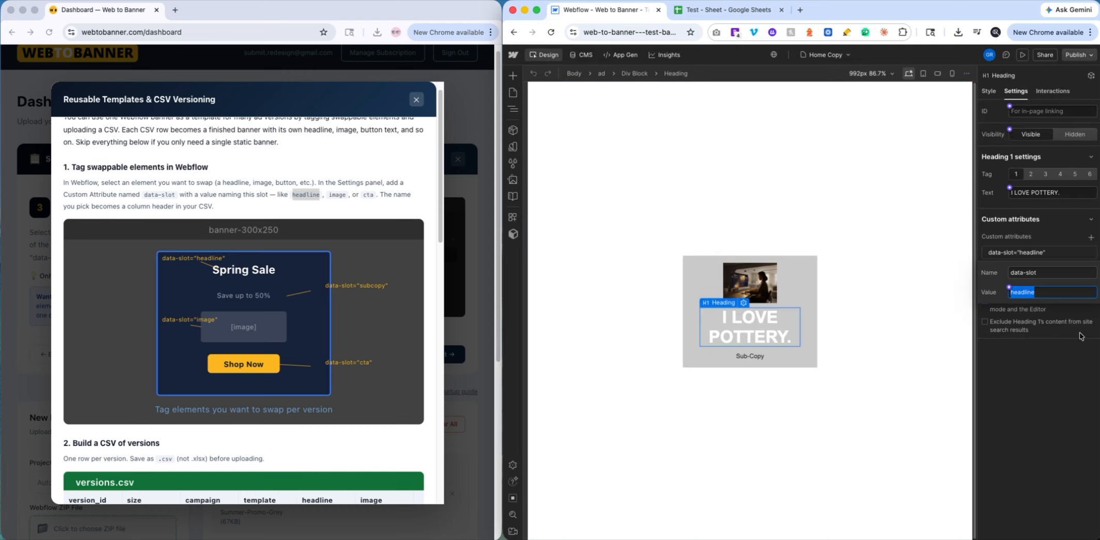
- Inspect the Sub-Copy paragraph's data-slot custom attribute and compare it with the subcopy column in Test - Sheet
{"action": "left_click", "coordinate": [751, 356]}
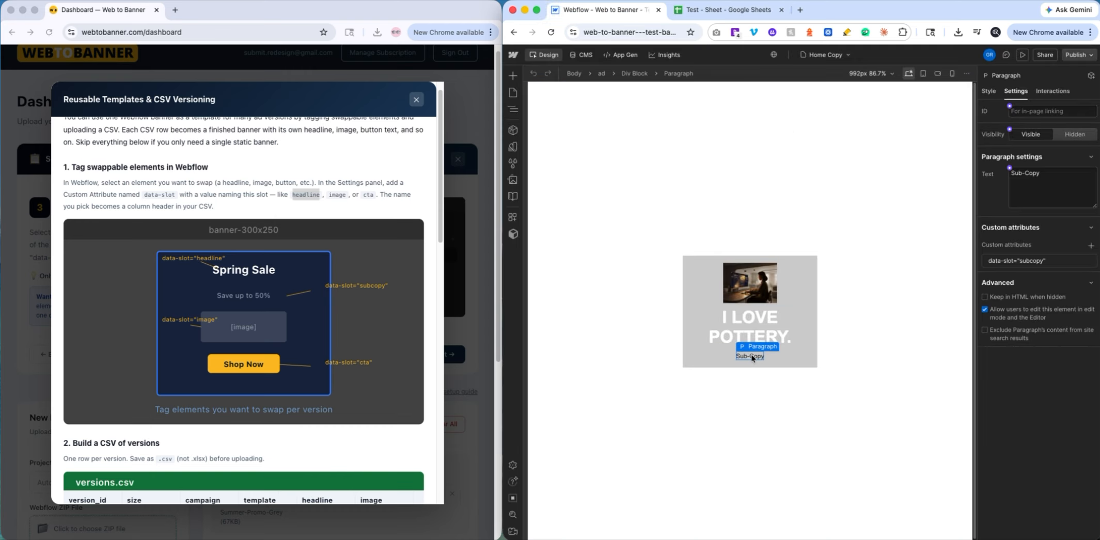
{"action": "left_click", "coordinate": [1028, 264]}
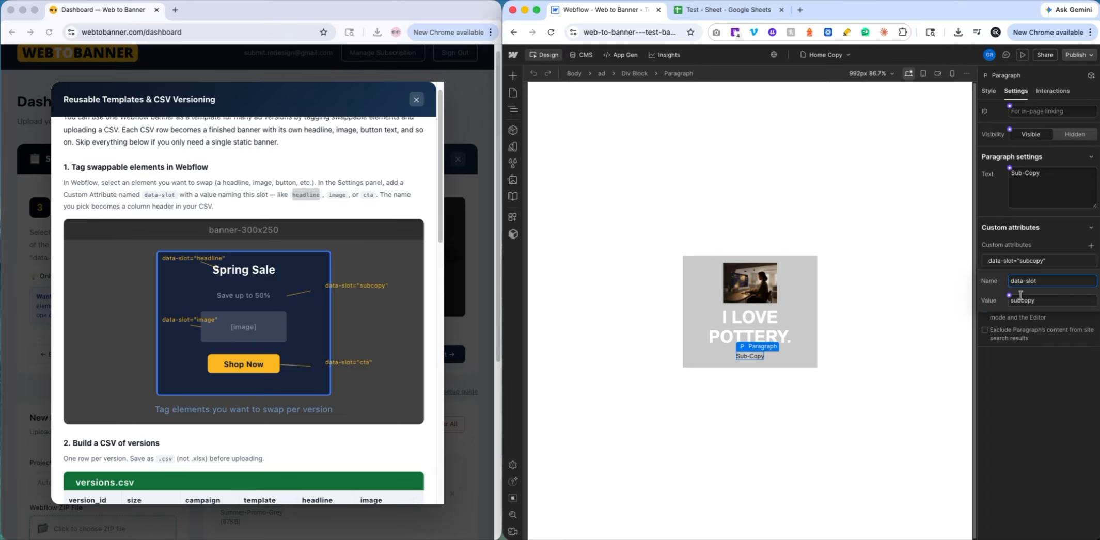
{"action": "left_click", "coordinate": [1024, 371]}
{"action": "left_click", "coordinate": [723, 9]}
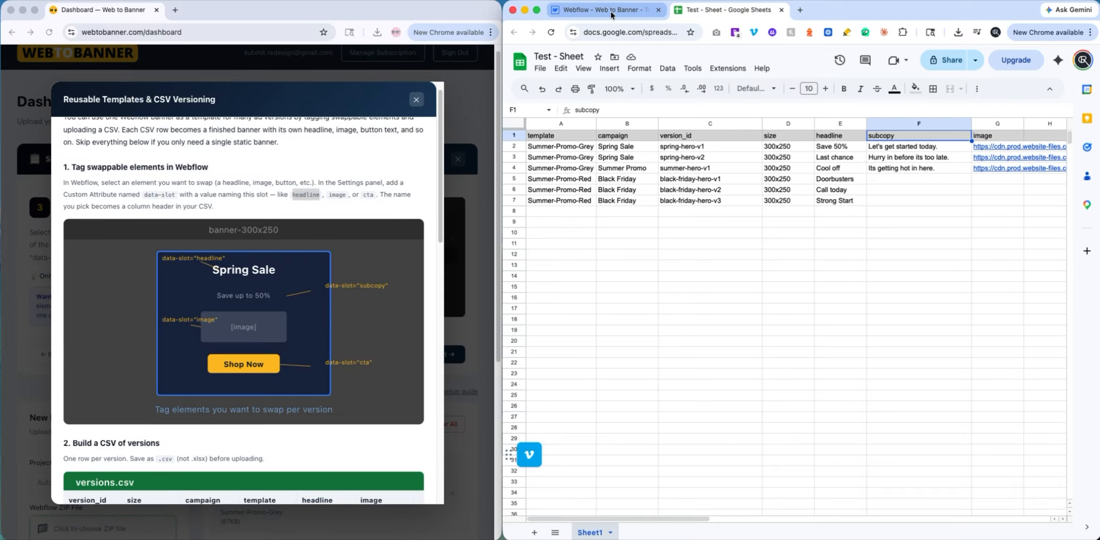
{"action": "left_click", "coordinate": [611, 13]}
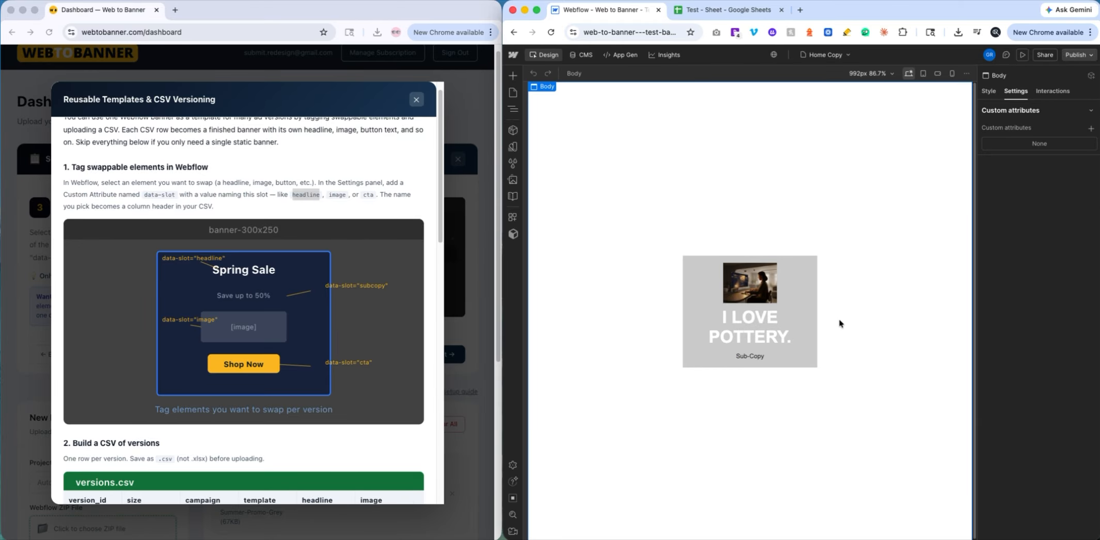
- Select the banner's pottery image and copy the link of the first image in the Webflow assets
{"action": "left_click", "coordinate": [744, 288]}
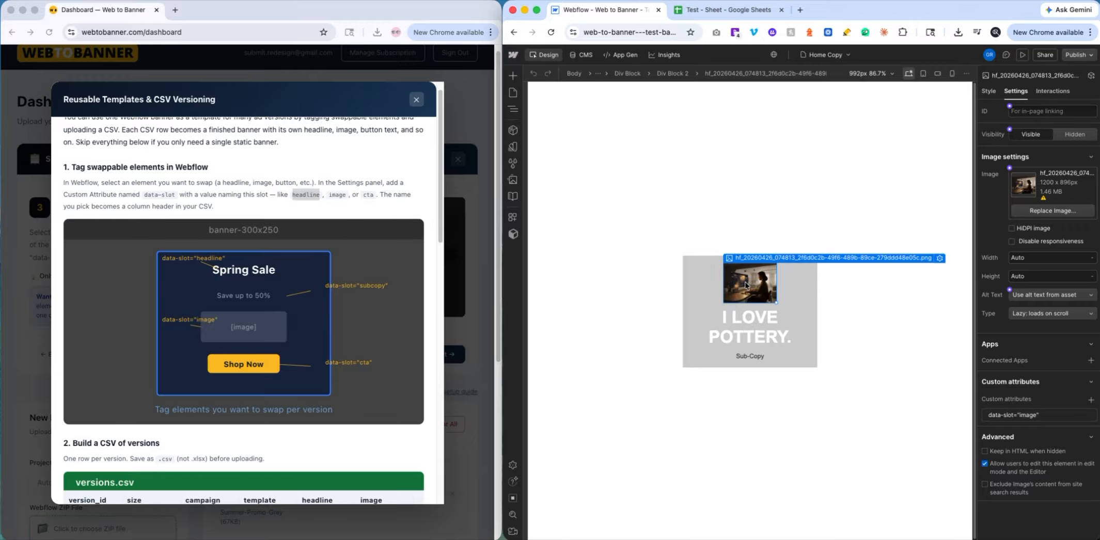
{"action": "left_click", "coordinate": [512, 180]}
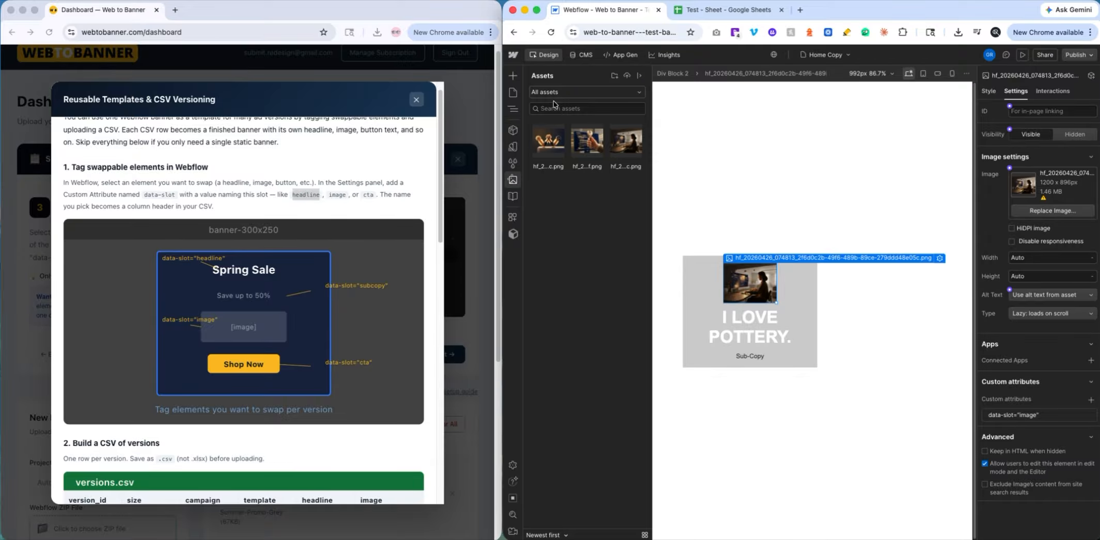
{"action": "left_click", "coordinate": [554, 134]}
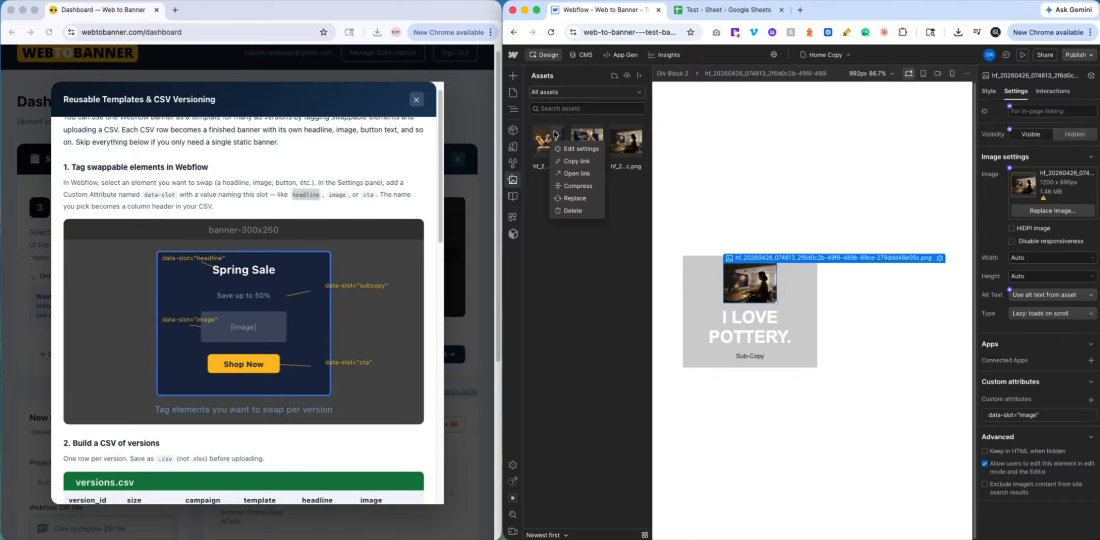
{"action": "left_click", "coordinate": [572, 161]}
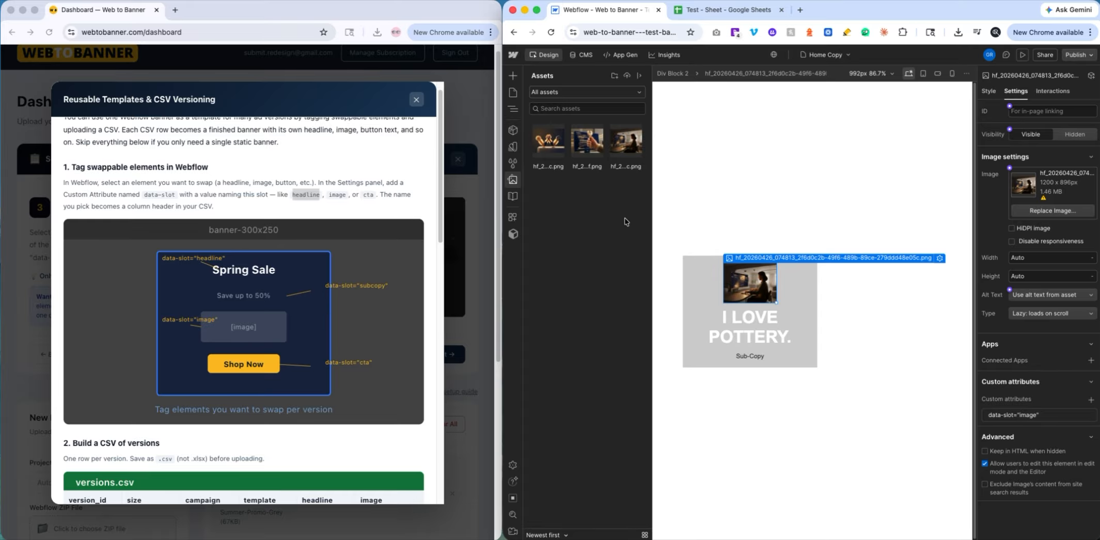
- Compare the image column header in Test - Sheet with the data-slot custom attribute on the banner image in Webflow
{"action": "left_click", "coordinate": [707, 15]}
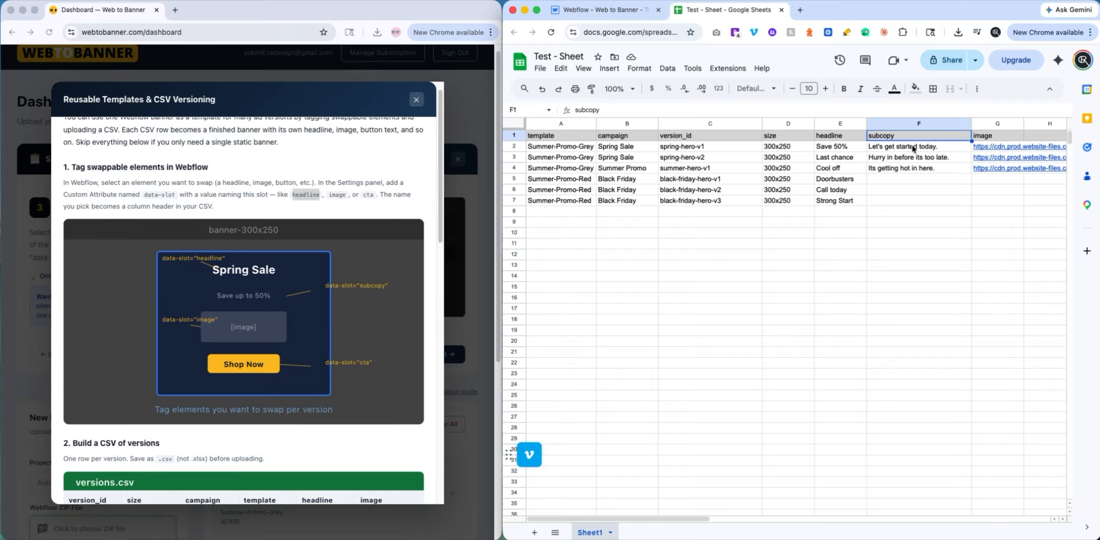
{"action": "left_click", "coordinate": [992, 137]}
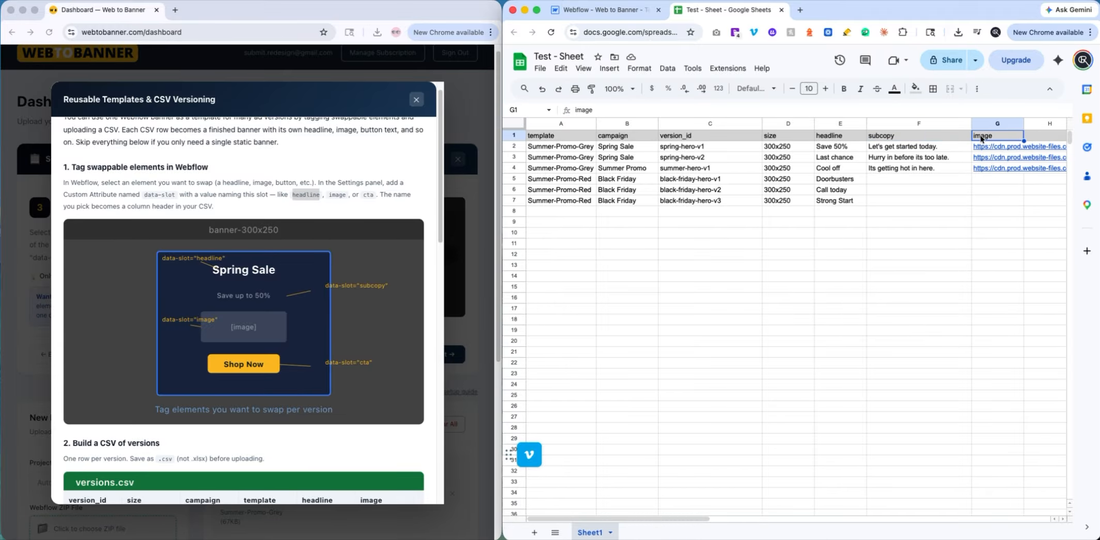
{"action": "left_click", "coordinate": [596, 12]}
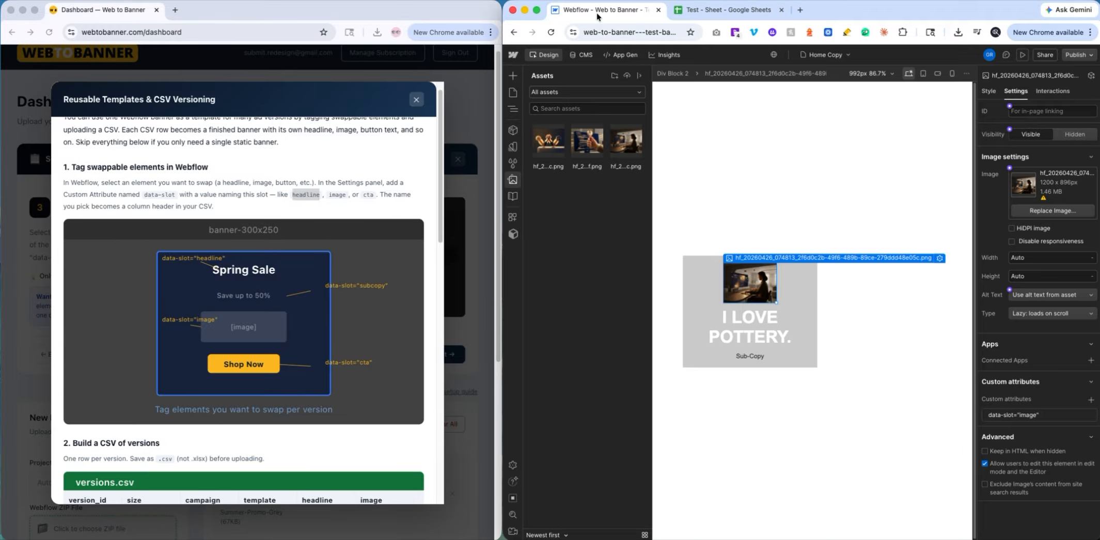
{"action": "left_click", "coordinate": [753, 278]}
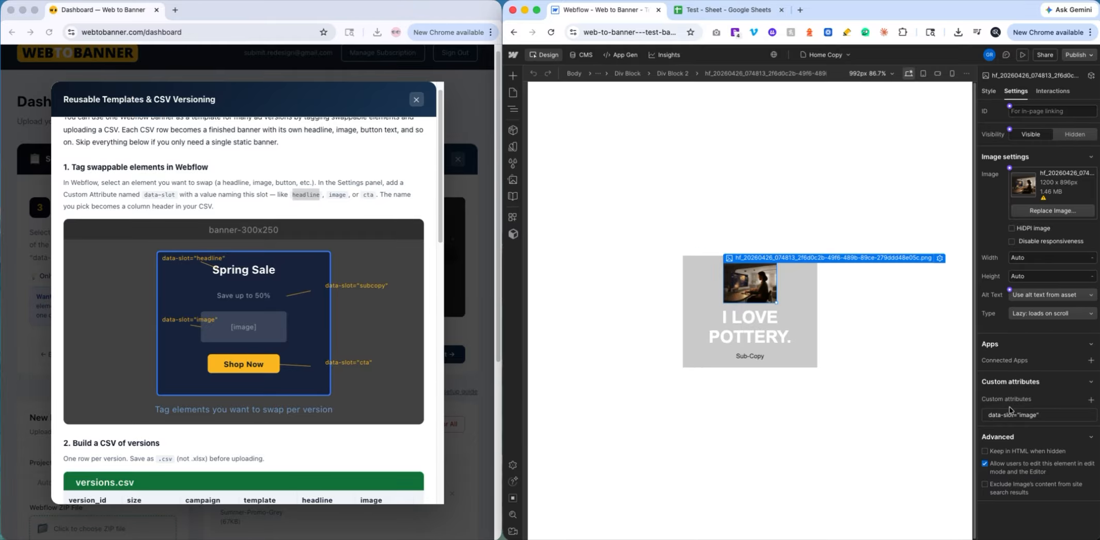
{"action": "left_click", "coordinate": [1027, 415]}
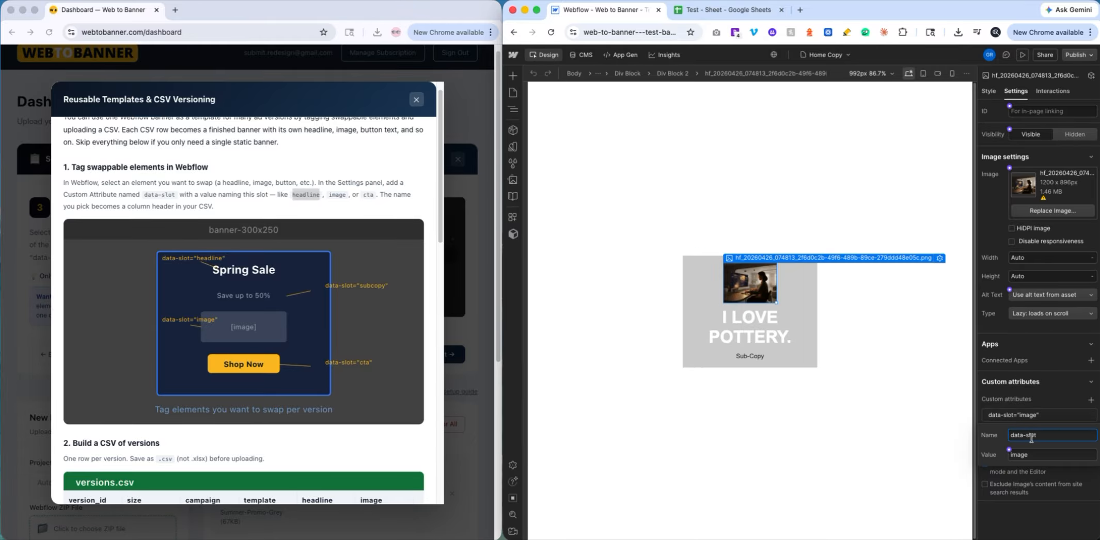
{"action": "left_click", "coordinate": [837, 310]}
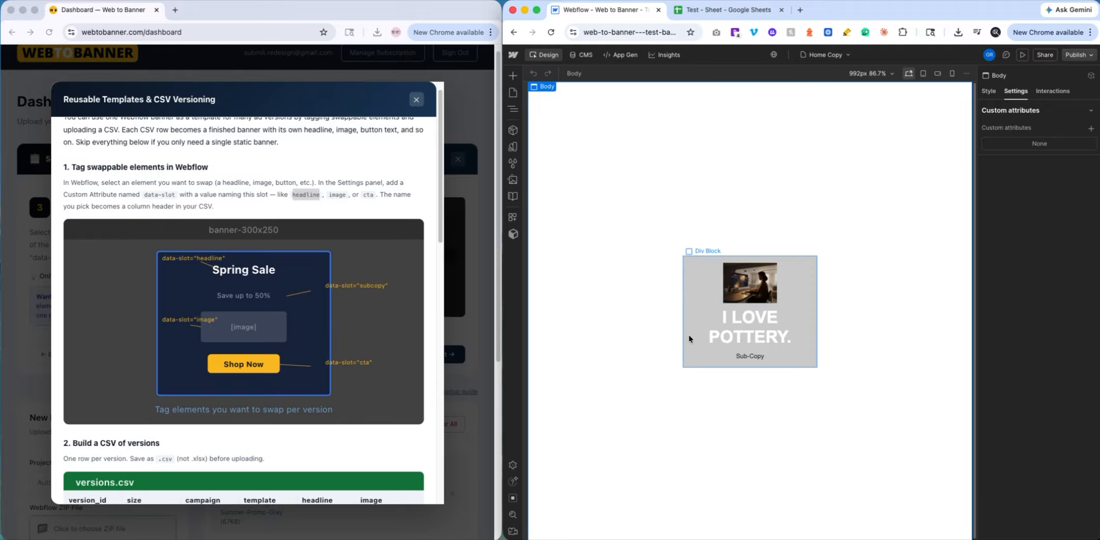
- Compare the sample versions.csv table in the CSV versioning guide with the columns of Test - Sheet
{"action": "scroll", "coordinate": [156, 200], "scroll_direction": "down", "scroll_amount": 1}
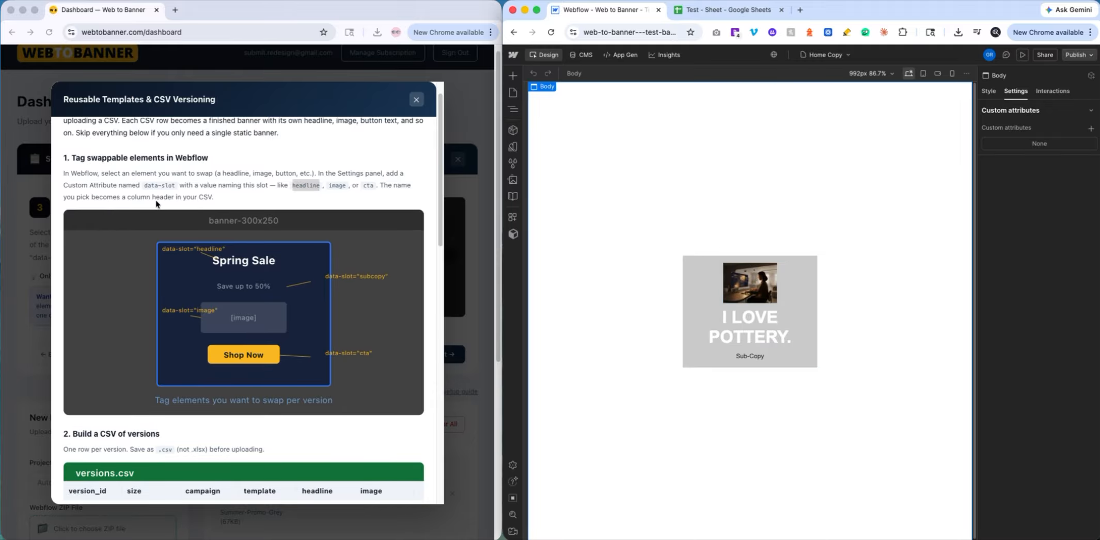
{"action": "scroll", "coordinate": [156, 201], "scroll_direction": "down", "scroll_amount": 8}
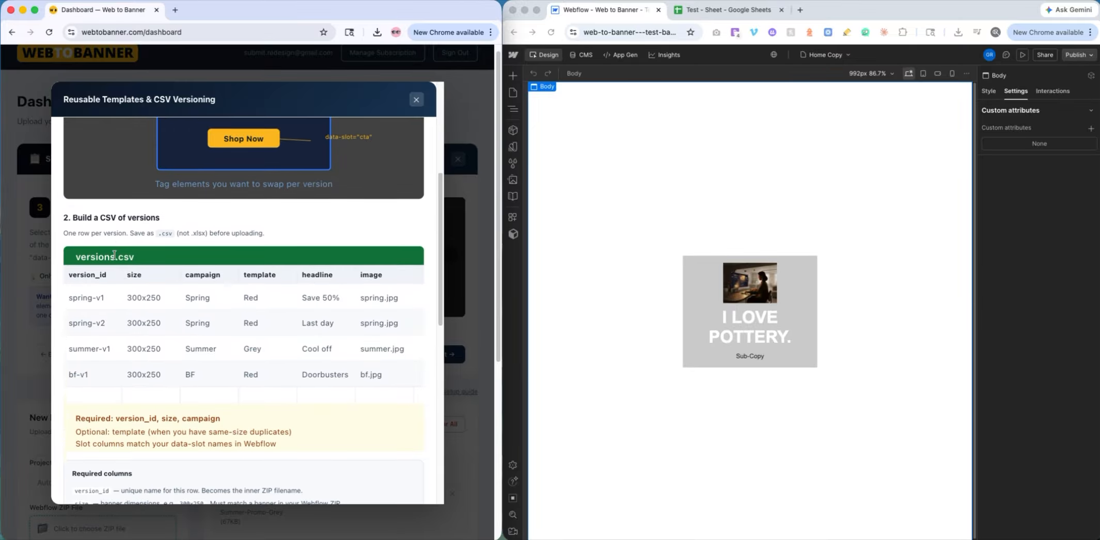
{"action": "scroll", "coordinate": [114, 254], "scroll_direction": "down", "scroll_amount": 1}
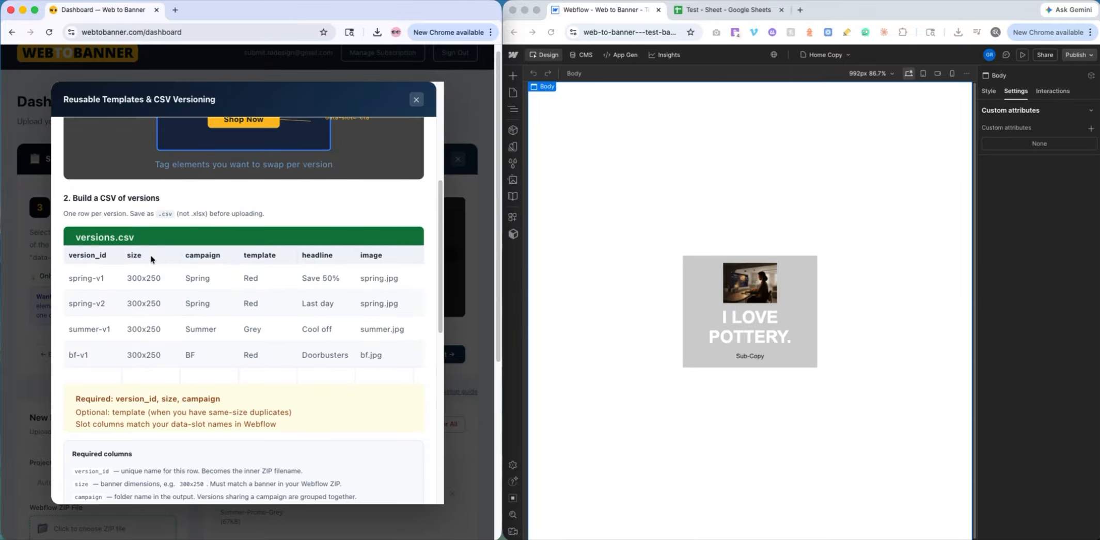
{"action": "scroll", "coordinate": [150, 255], "scroll_direction": "down", "scroll_amount": 2}
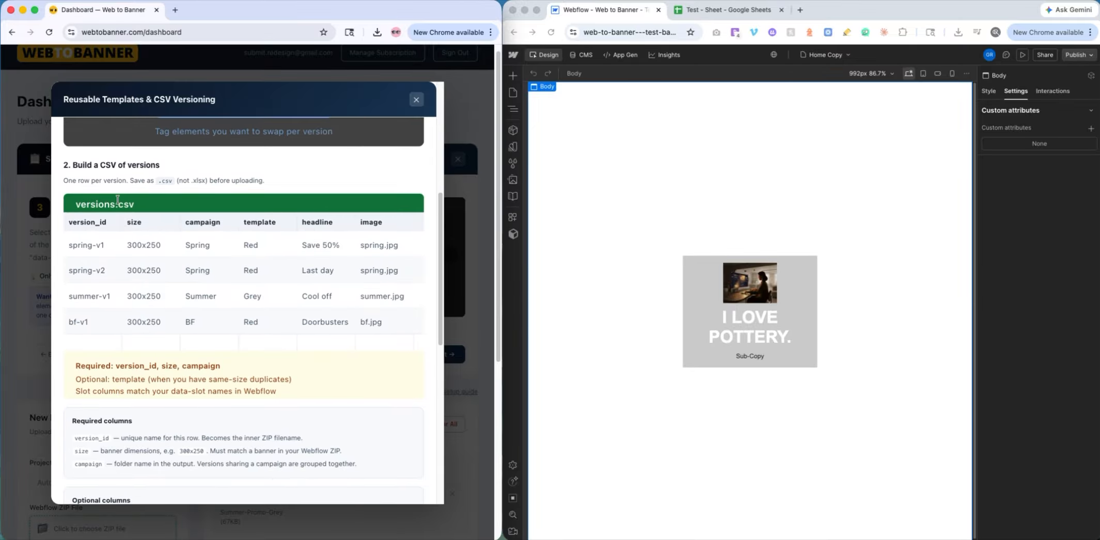
{"action": "left_click", "coordinate": [721, 15]}
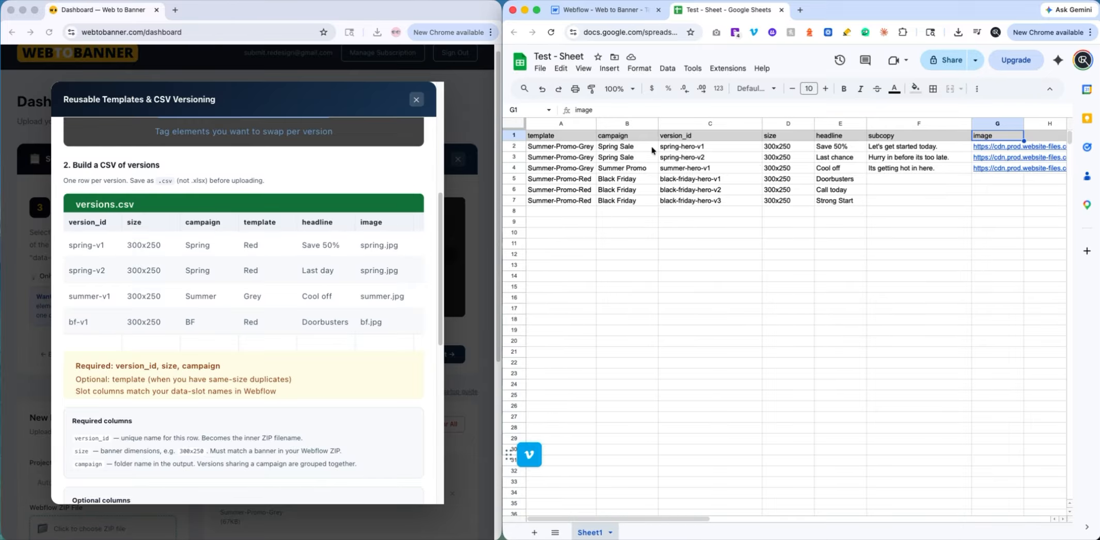
{"action": "scroll", "coordinate": [243, 271], "scroll_direction": "down", "scroll_amount": 3}
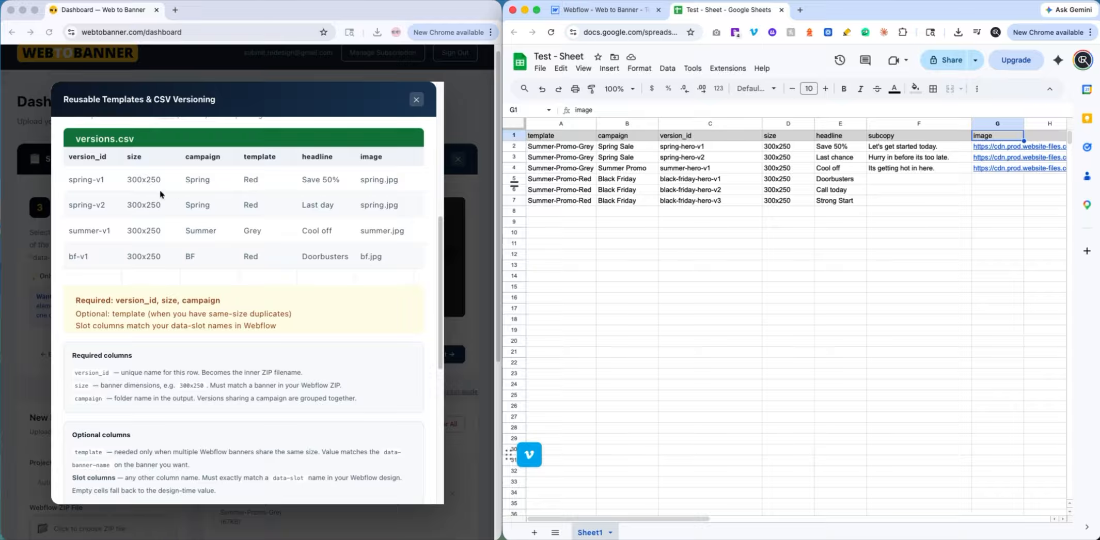
- Read the guide's required columns, highlighting the version_id description and its ZIP filename note
{"action": "left_click", "coordinate": [94, 305]}
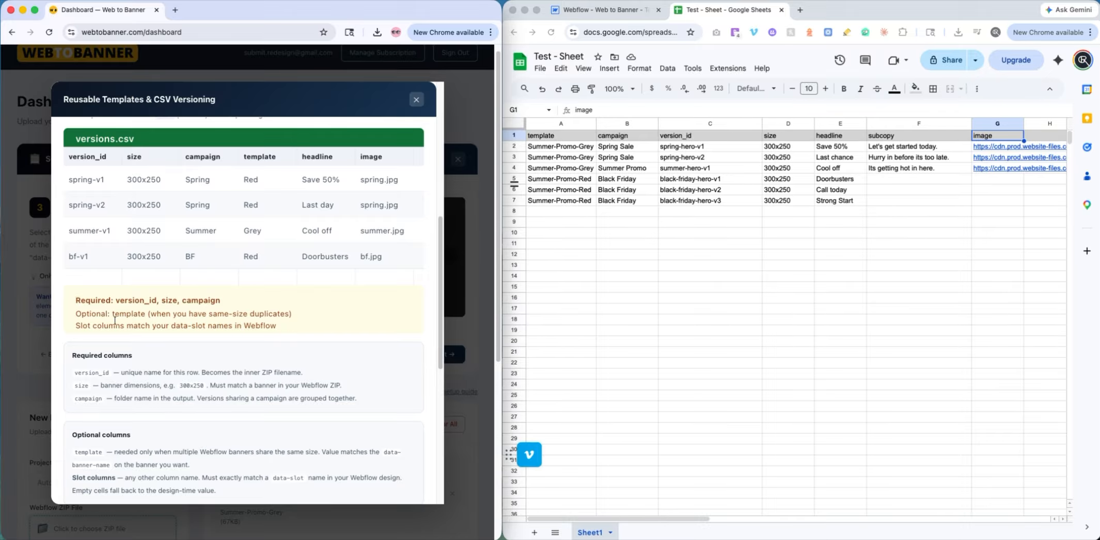
{"action": "scroll", "coordinate": [167, 349], "scroll_direction": "down", "scroll_amount": 1}
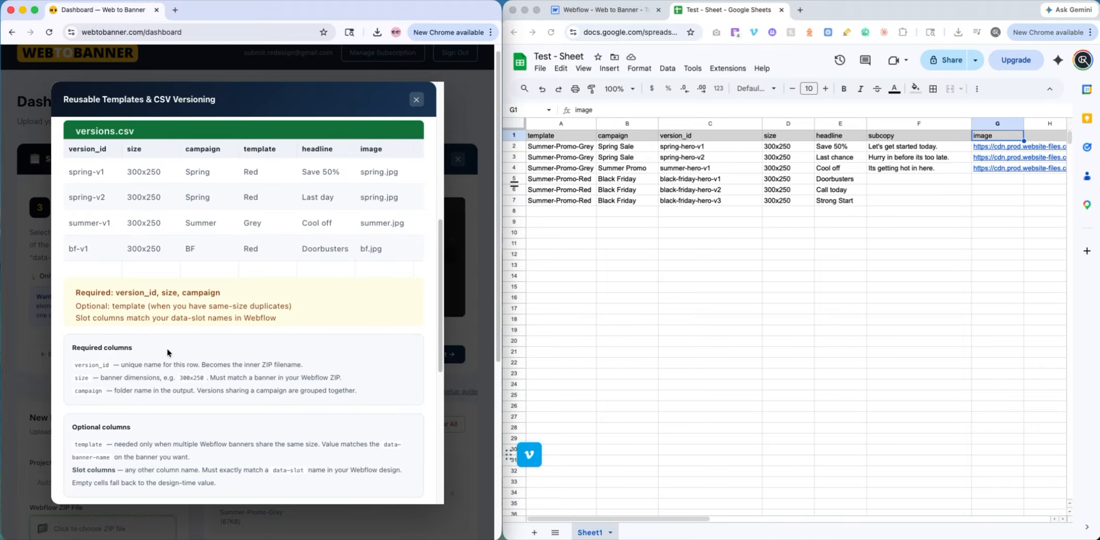
{"action": "scroll", "coordinate": [167, 349], "scroll_direction": "down", "scroll_amount": 1}
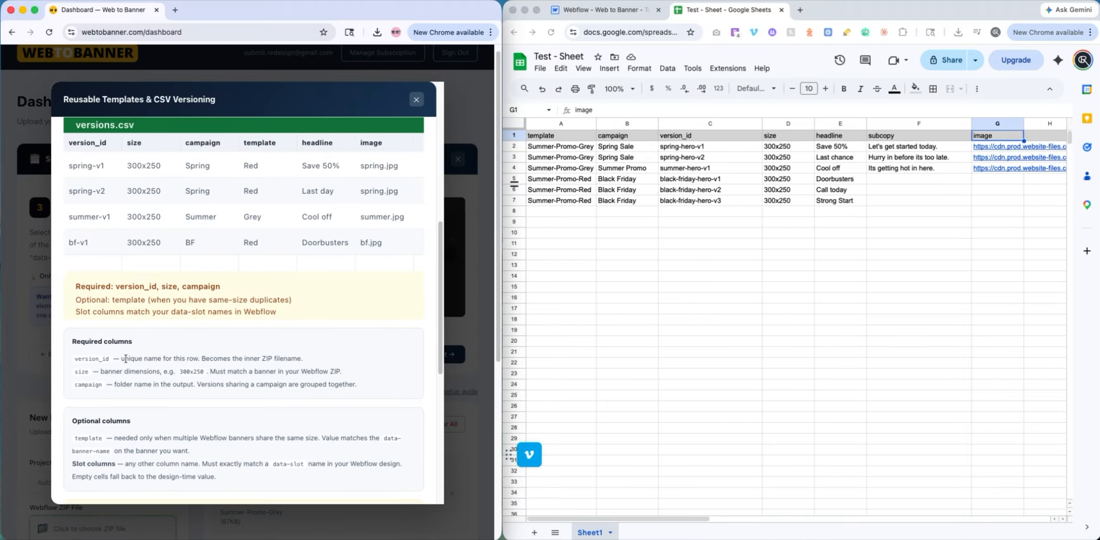
{"action": "left_click_drag", "start_coordinate": [125, 359], "coordinate": [196, 359]}
{"action": "left_click", "coordinate": [197, 359]}
{"action": "left_click_drag", "start_coordinate": [262, 358], "coordinate": [298, 357]}
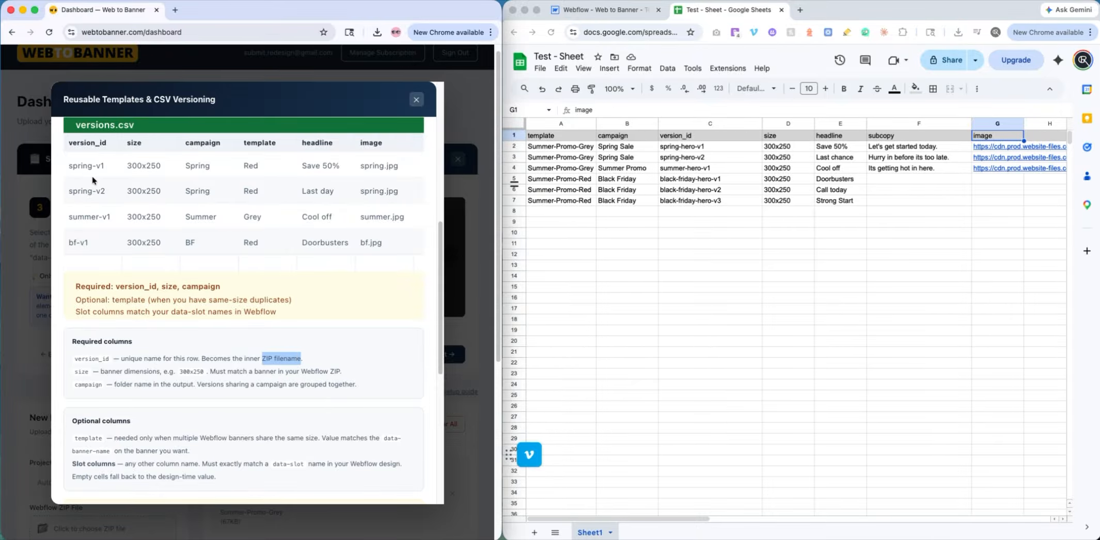
- In Finder, expand the web to banner folder, look at the Summer-Promo-Grey and Summer-Promo-Red ZIP names, and close the window
{"action": "left_click", "coordinate": [1, 194]}
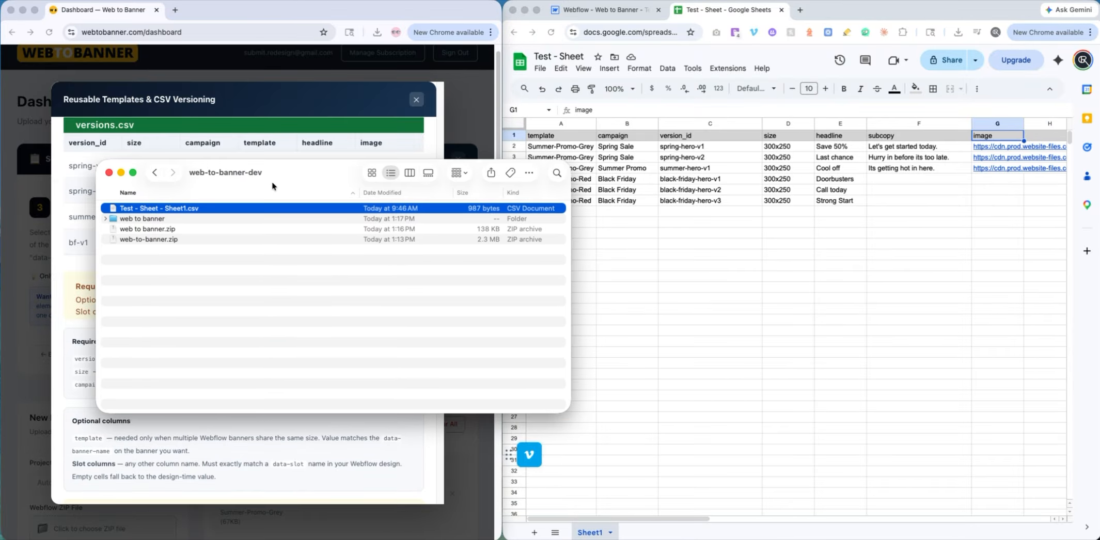
{"action": "left_click", "coordinate": [105, 219]}
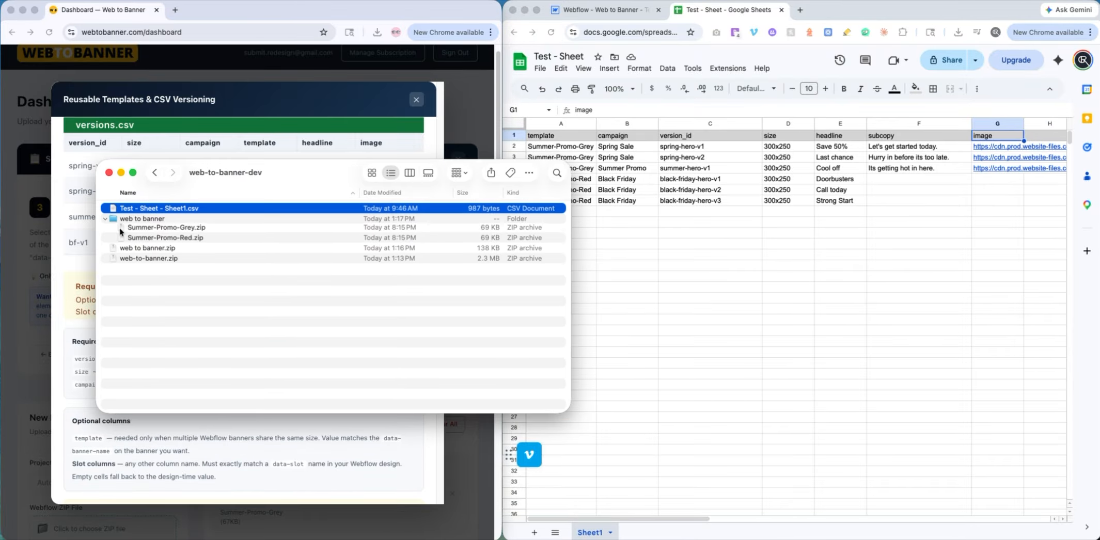
{"action": "left_click", "coordinate": [150, 230]}
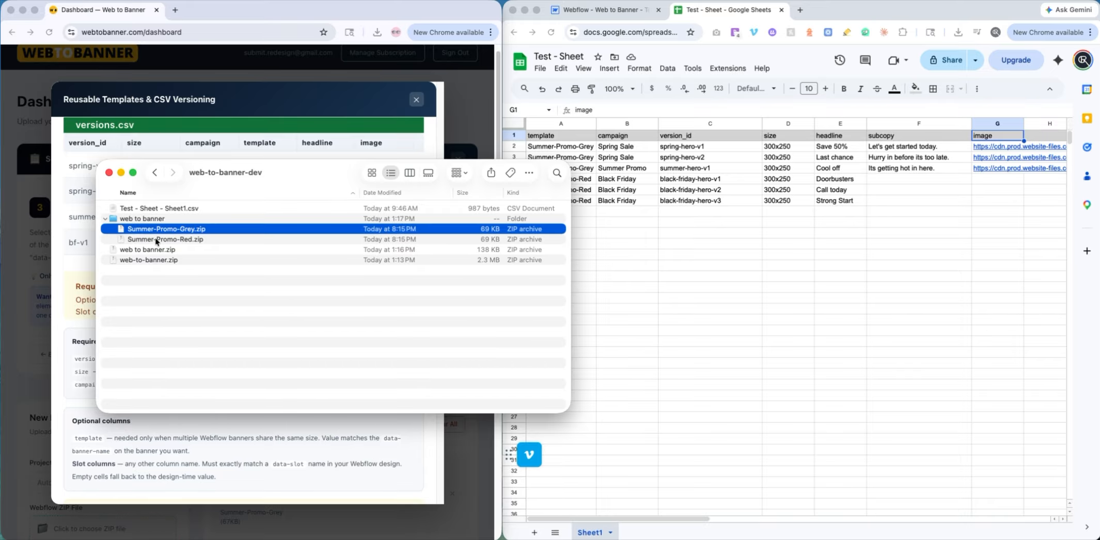
{"action": "left_click", "coordinate": [156, 238]}
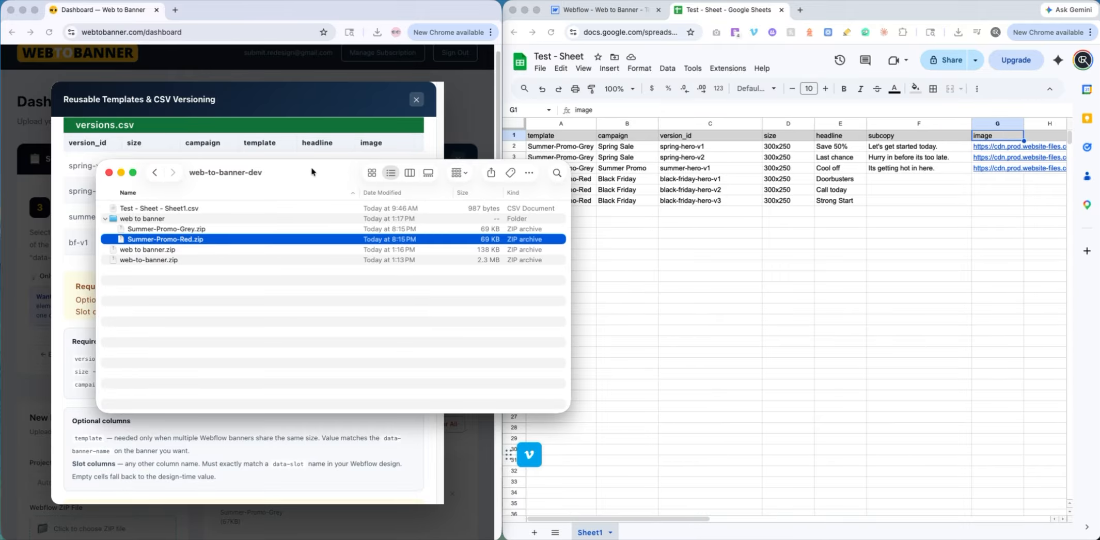
{"action": "key", "text": "super+w"}
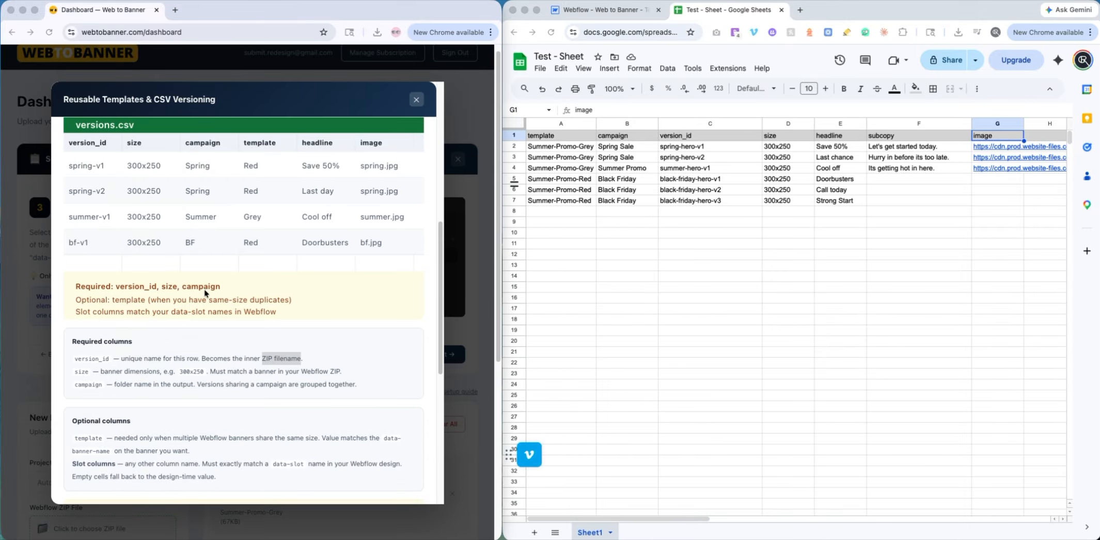
- Read the guide's size column requirement and check the ad div's width and height styles in Webflow
{"action": "scroll", "coordinate": [168, 262], "scroll_direction": "down", "scroll_amount": 2}
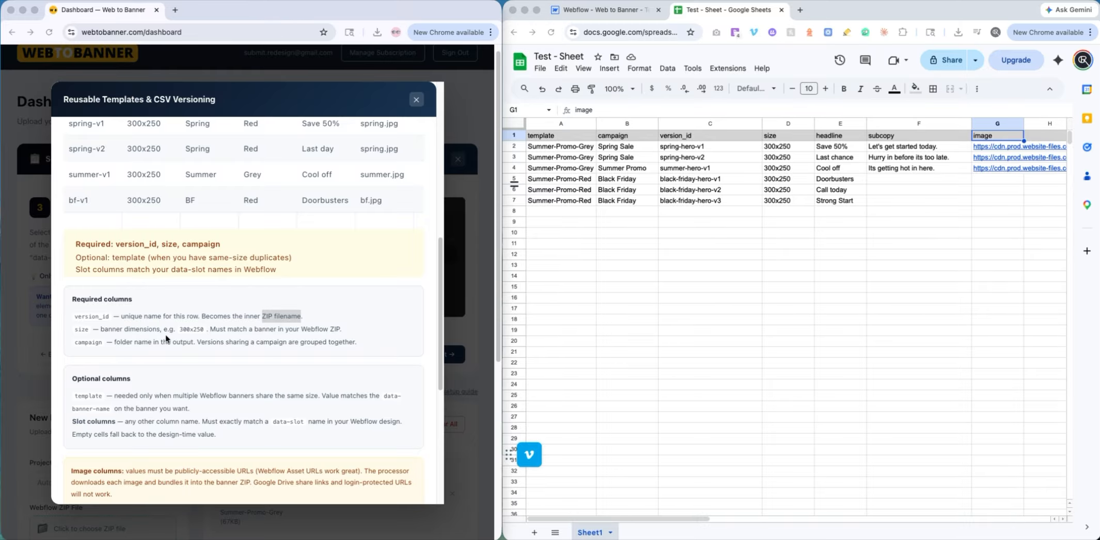
{"action": "scroll", "coordinate": [224, 334], "scroll_direction": "up", "scroll_amount": 3}
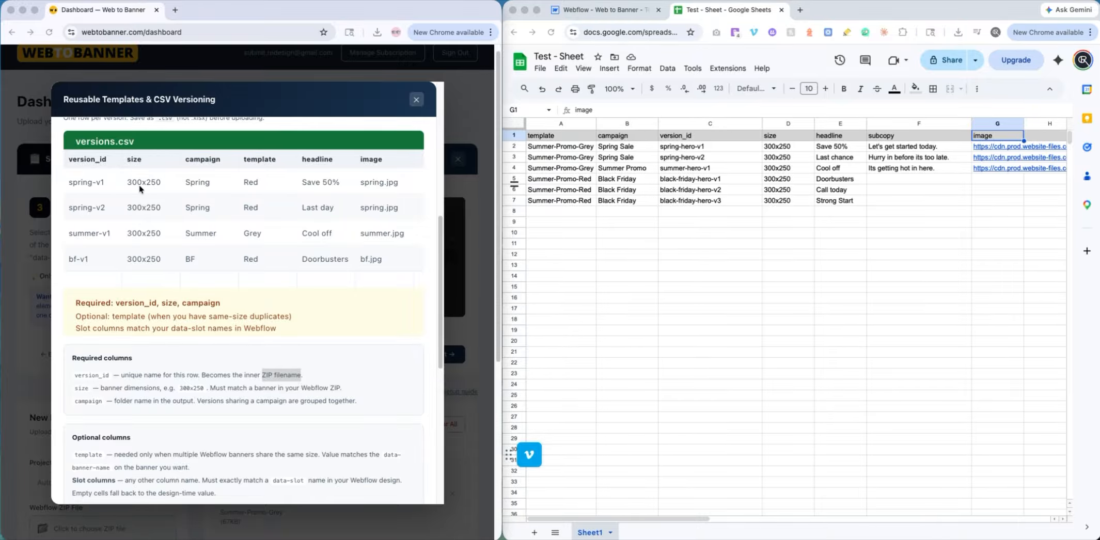
{"action": "left_click", "coordinate": [604, 9]}
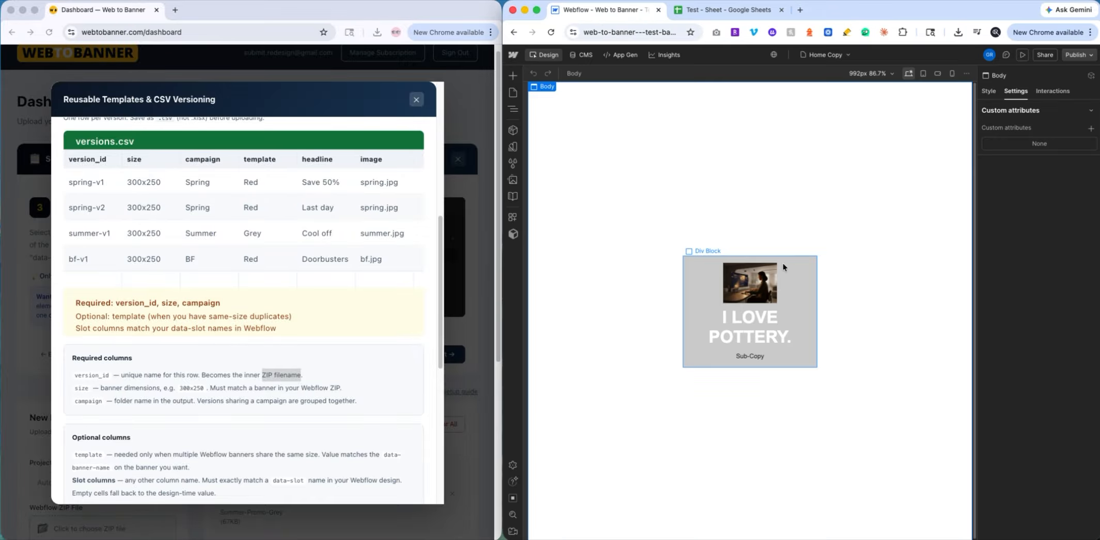
{"action": "left_click", "coordinate": [512, 109]}
{"action": "left_click", "coordinate": [560, 105]}
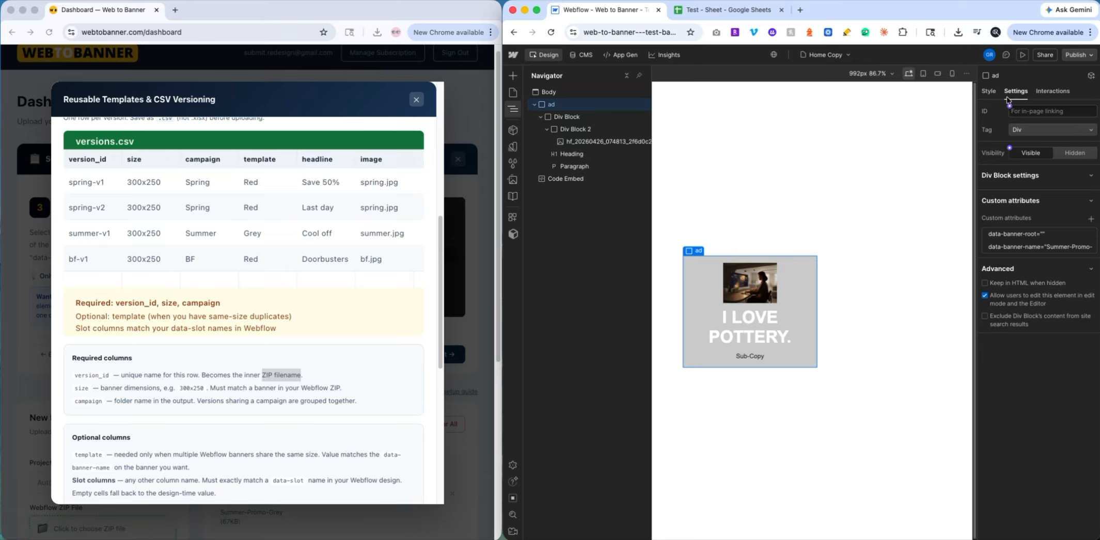
{"action": "left_click", "coordinate": [988, 91]}
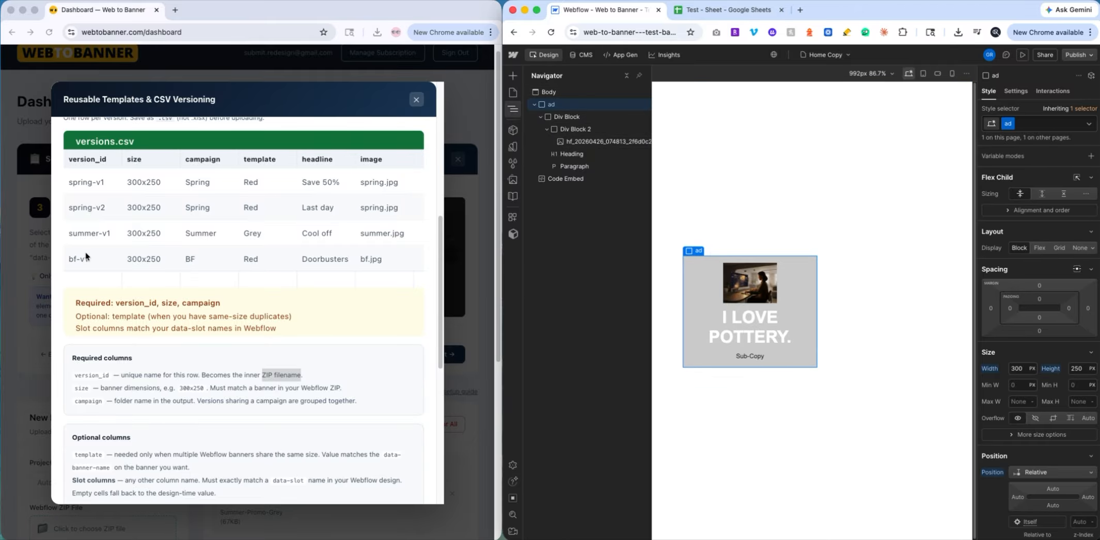
- Read the guide's optional columns section covering template and slot columns
{"action": "scroll", "coordinate": [85, 253], "scroll_direction": "down", "scroll_amount": 5}
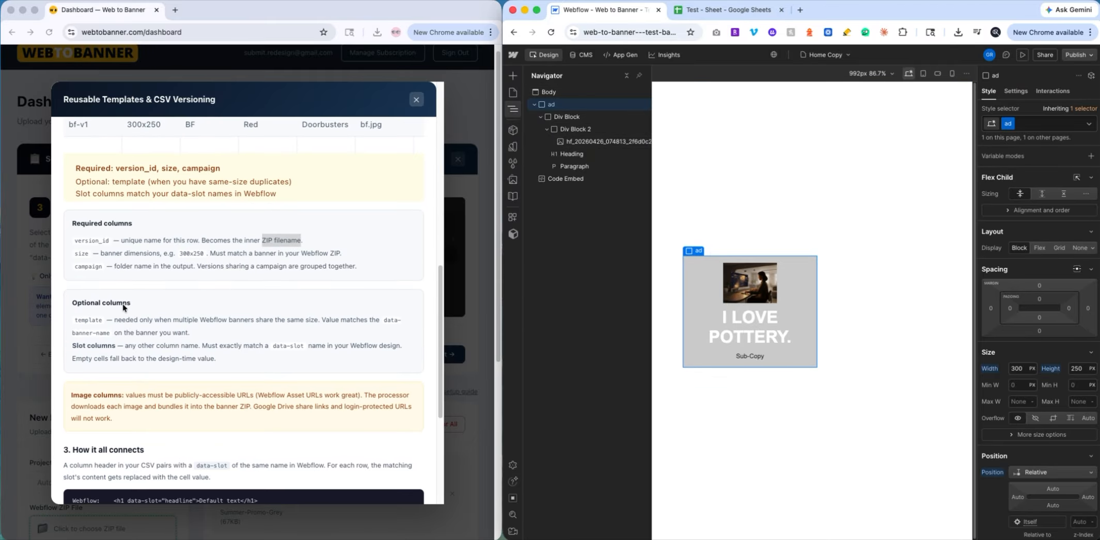
{"action": "scroll", "coordinate": [93, 305], "scroll_direction": "down", "scroll_amount": 2}
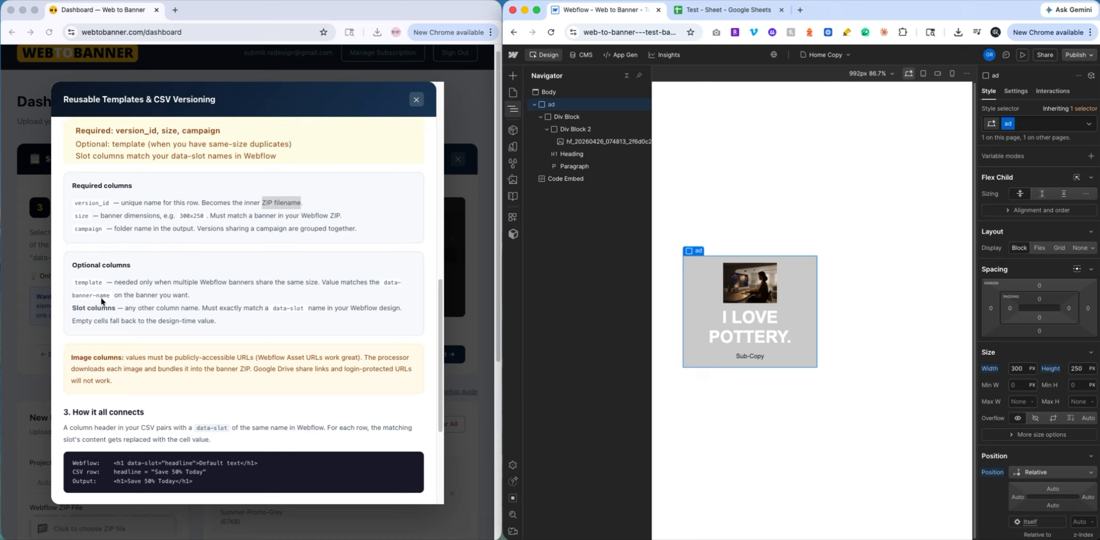
{"action": "scroll", "coordinate": [93, 289], "scroll_direction": "down", "scroll_amount": 2}
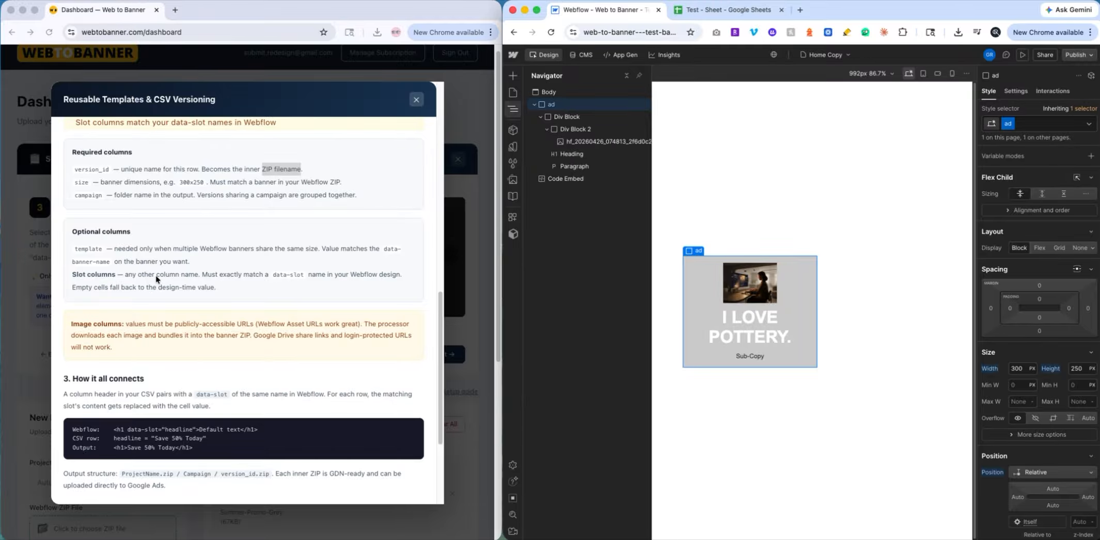
{"action": "scroll", "coordinate": [141, 278], "scroll_direction": "up", "scroll_amount": 5}
{"action": "scroll", "coordinate": [138, 303], "scroll_direction": "down", "scroll_amount": 1}
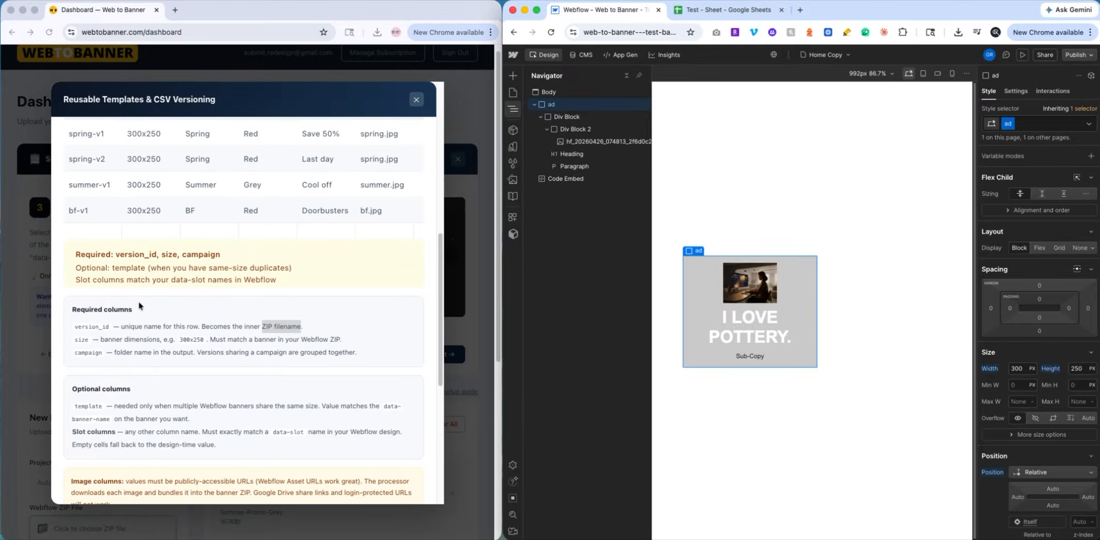
- Inspect the Sub-Copy paragraph's data-slot attribute in Webflow and check it against the slot columns in Test - Sheet
{"action": "left_click", "coordinate": [702, 289]}
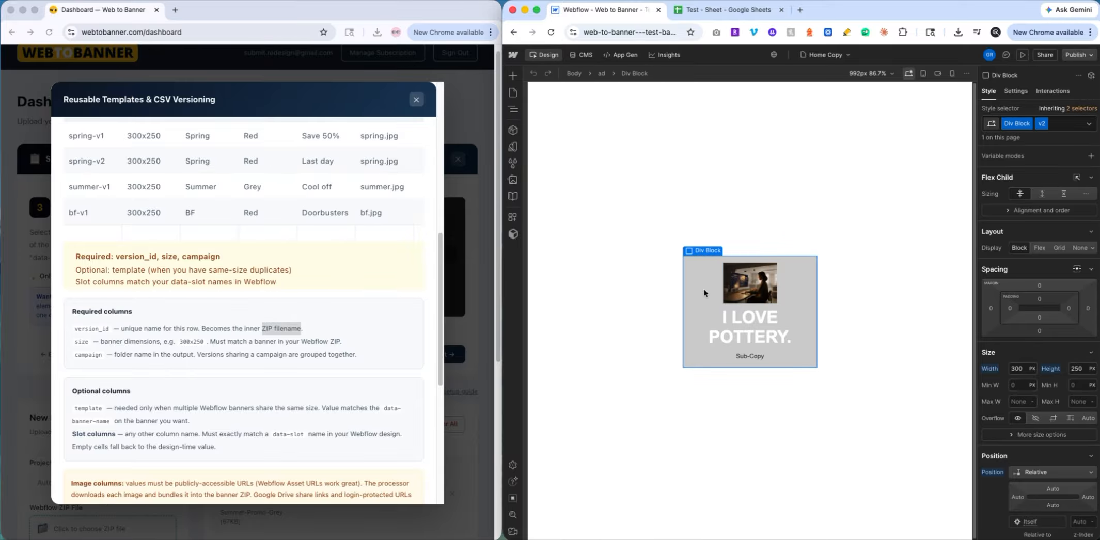
{"action": "left_click", "coordinate": [753, 356]}
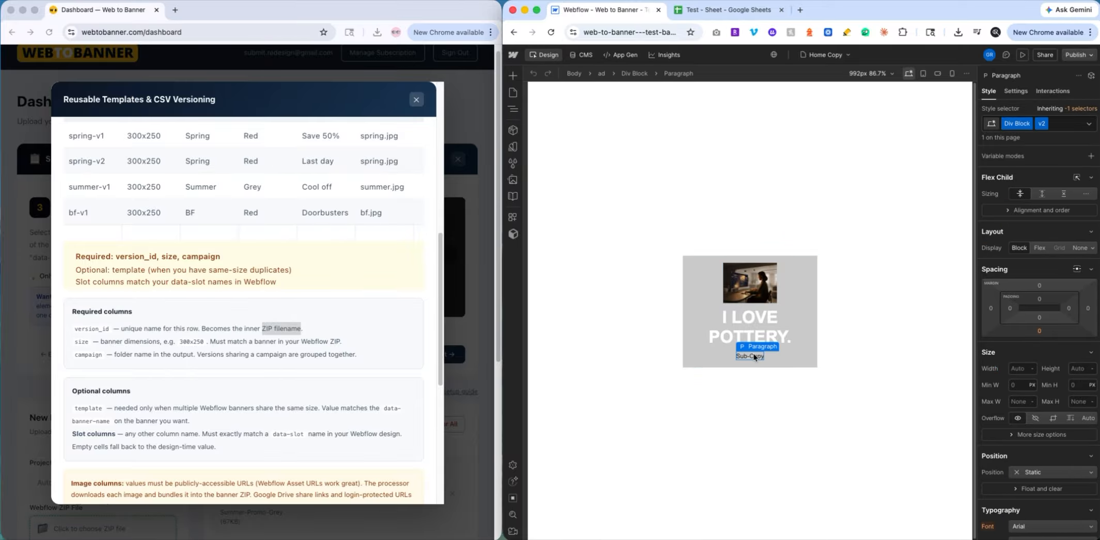
{"action": "left_click", "coordinate": [1015, 90]}
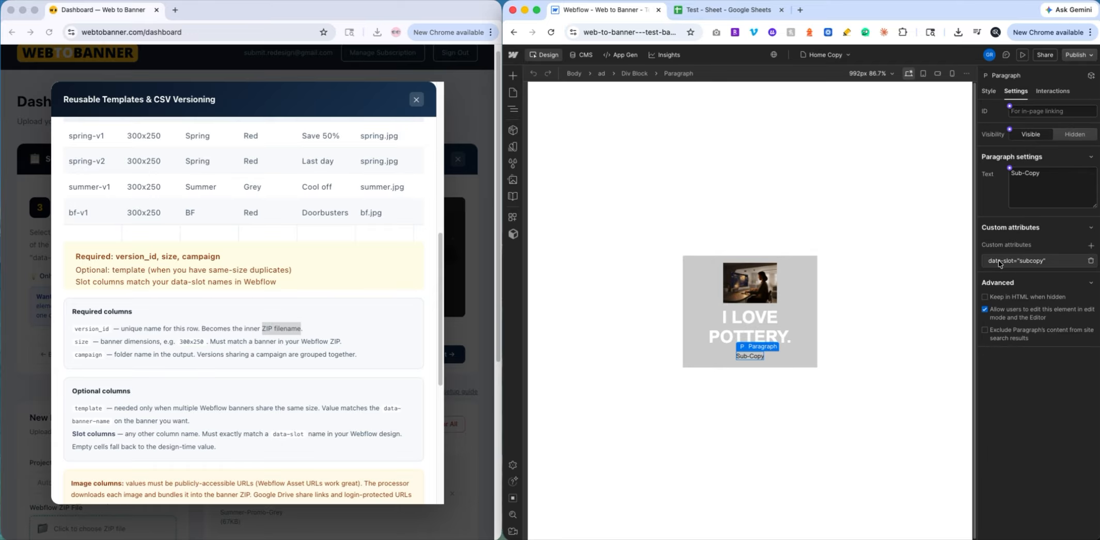
{"action": "left_click", "coordinate": [1001, 264]}
{"action": "triple_click", "coordinate": [1040, 281]}
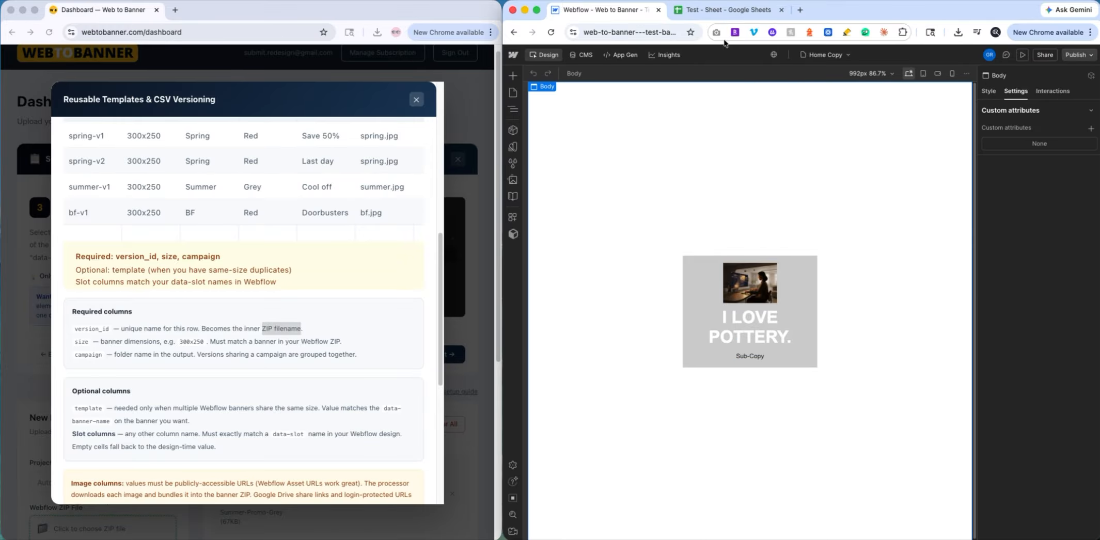
{"action": "left_click", "coordinate": [728, 10]}
{"action": "left_click", "coordinate": [609, 10]}
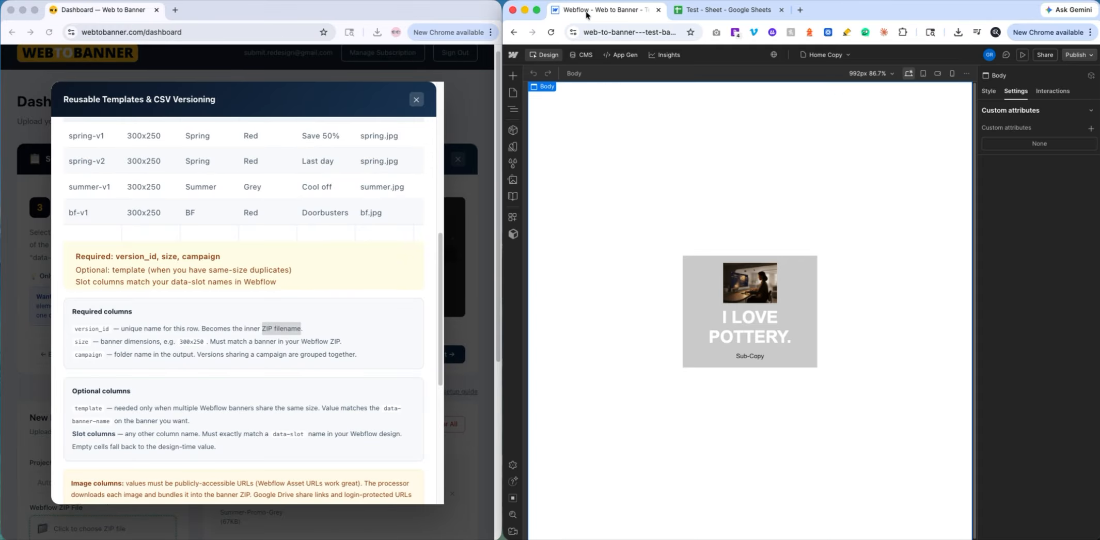
- Read the guide's image column rules, the How it all connects section and the attribute reference
{"action": "scroll", "coordinate": [338, 312], "scroll_direction": "down", "scroll_amount": 2}
{"action": "scroll", "coordinate": [342, 319], "scroll_direction": "down", "scroll_amount": 5}
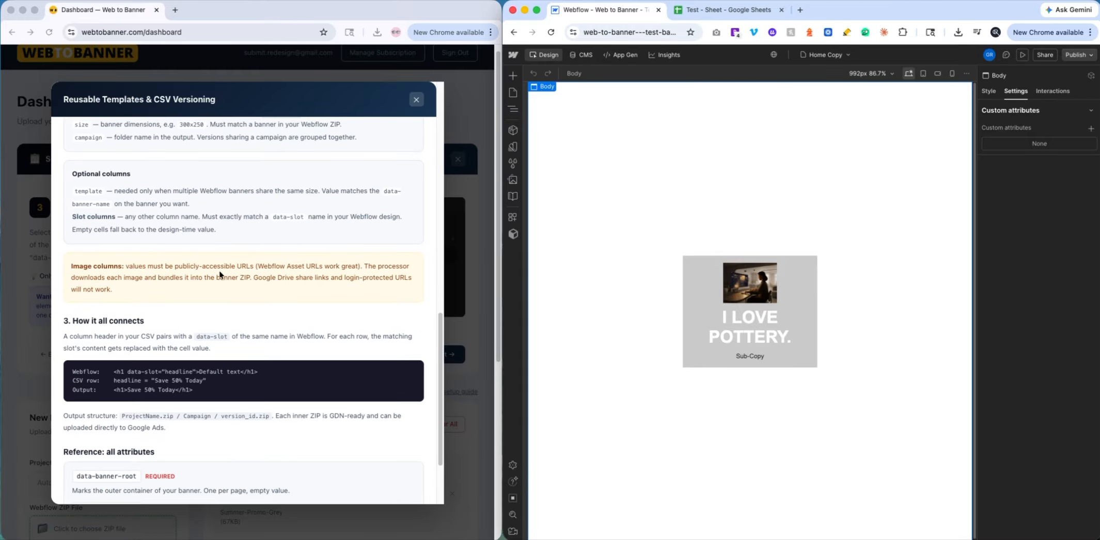
{"action": "scroll", "coordinate": [178, 300], "scroll_direction": "down", "scroll_amount": 2}
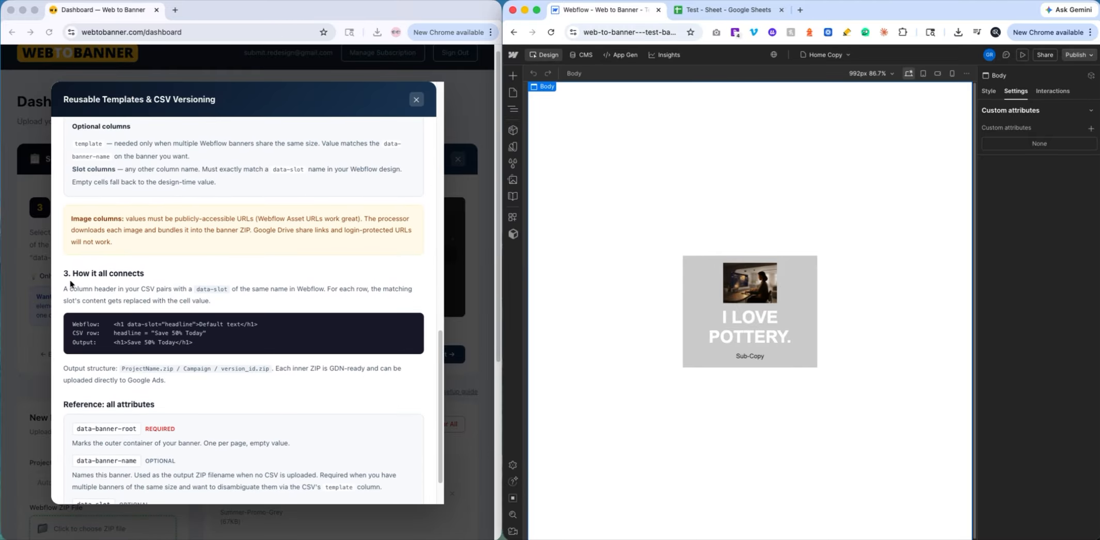
{"action": "scroll", "coordinate": [72, 283], "scroll_direction": "down", "scroll_amount": 2}
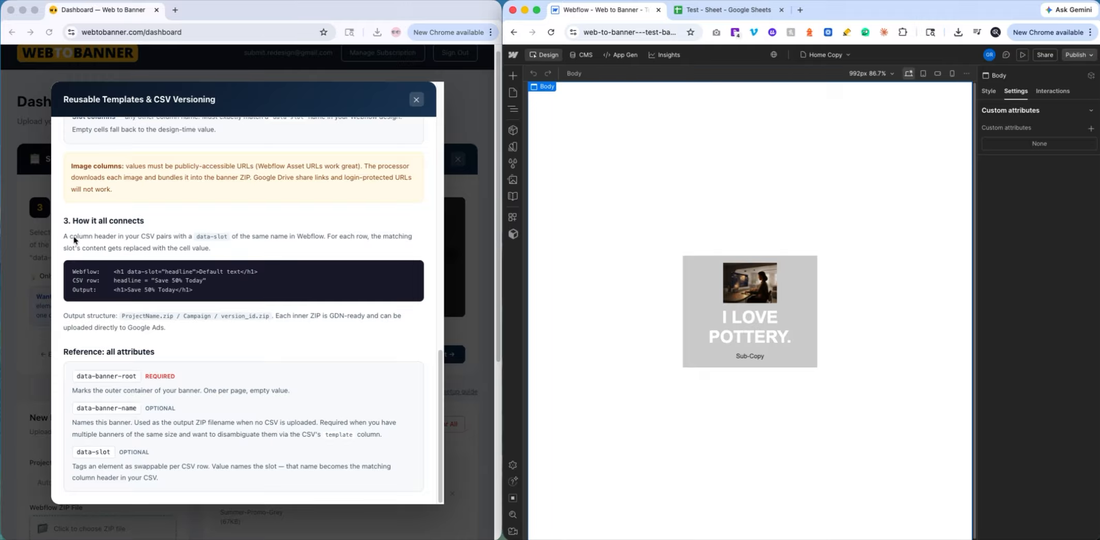
- Examine the How it all connects code example, highlighting the data-slot heading, the headline CSV value and the output line
{"action": "left_click", "coordinate": [74, 274]}
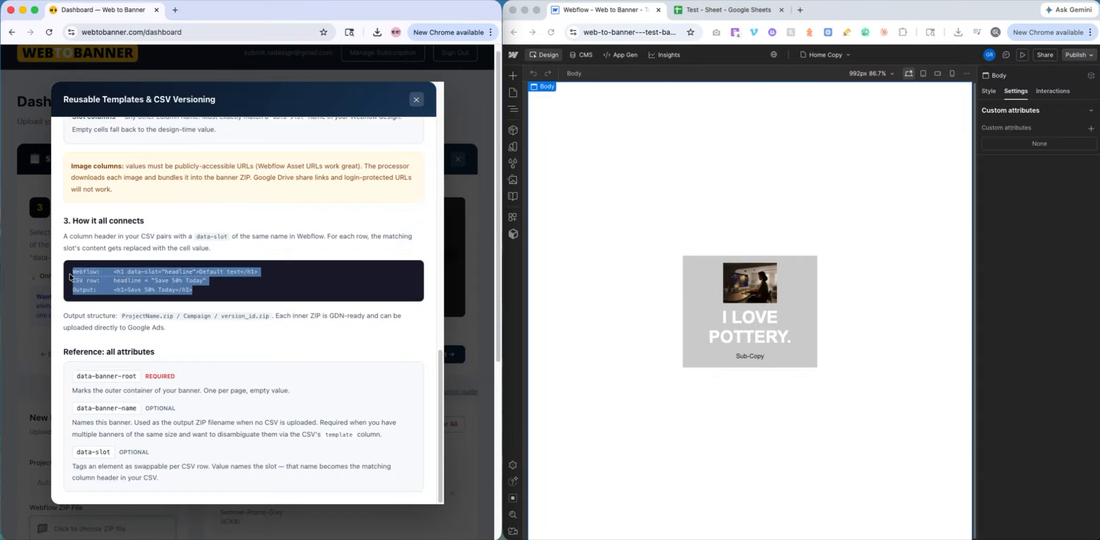
{"action": "left_click_drag", "start_coordinate": [165, 271], "coordinate": [192, 267]}
{"action": "left_click", "coordinate": [123, 271]}
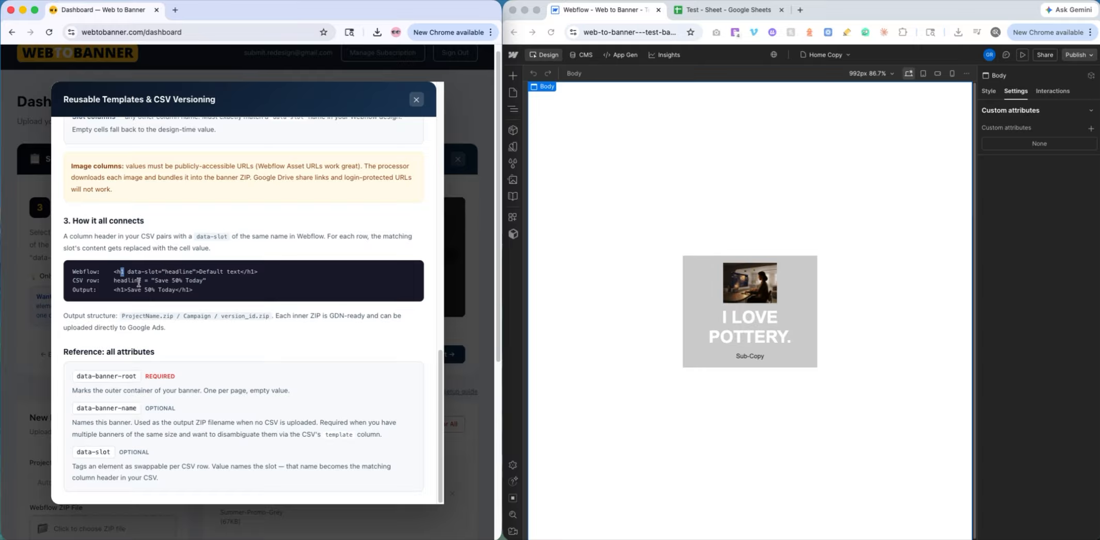
{"action": "left_click_drag", "start_coordinate": [142, 279], "coordinate": [112, 279]}
{"action": "left_click", "coordinate": [153, 279]}
{"action": "left_click_drag", "start_coordinate": [114, 290], "coordinate": [194, 295]}
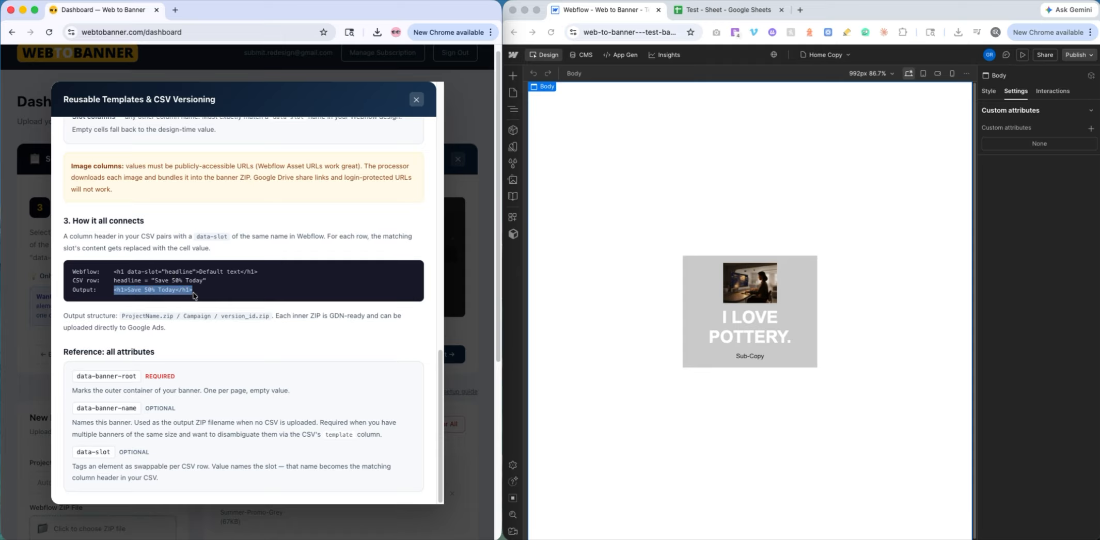
- Review the guide's example output line, output structure and attribute reference, and close the guide
{"action": "left_click", "coordinate": [175, 289]}
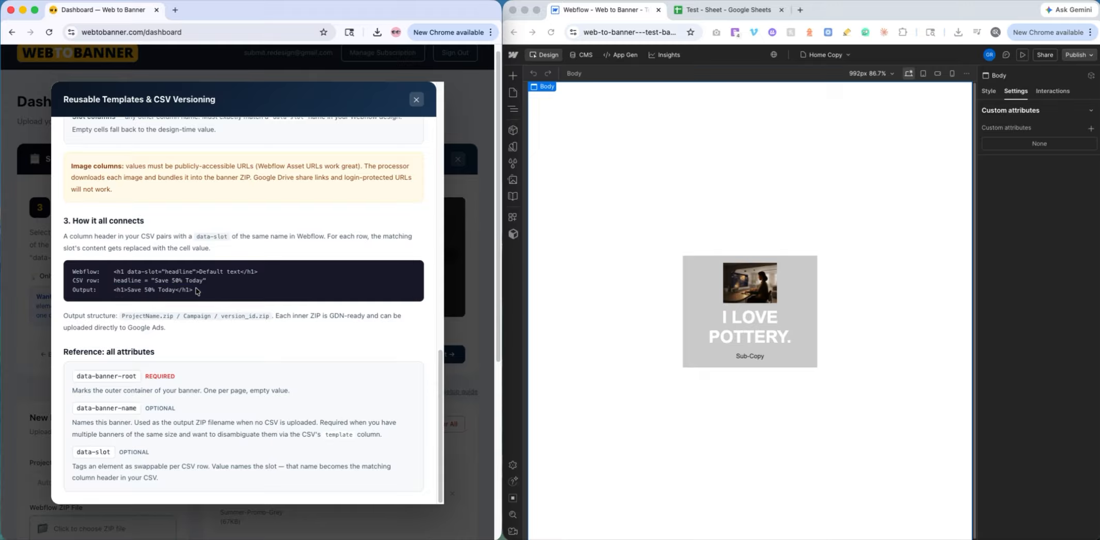
{"action": "left_click_drag", "start_coordinate": [196, 293], "coordinate": [110, 292]}
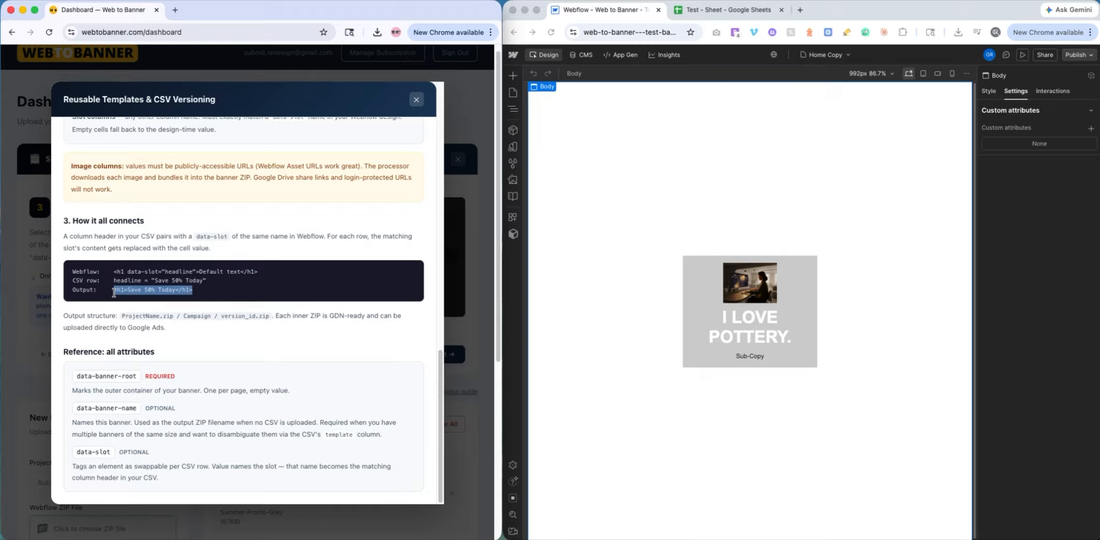
{"action": "left_click", "coordinate": [119, 315]}
{"action": "scroll", "coordinate": [117, 318], "scroll_direction": "down", "scroll_amount": 2}
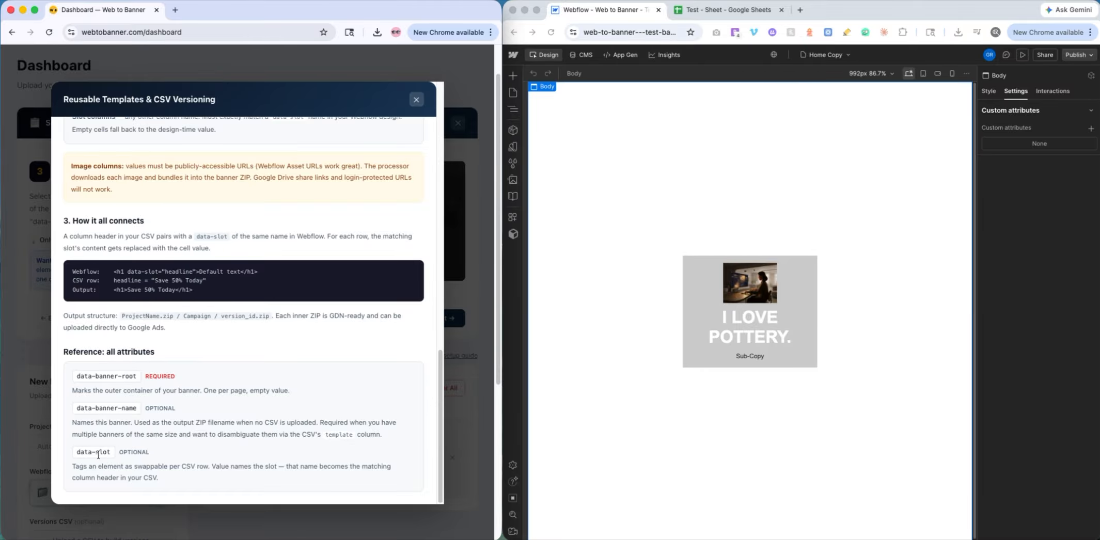
{"action": "scroll", "coordinate": [276, 419], "scroll_direction": "up", "scroll_amount": 5}
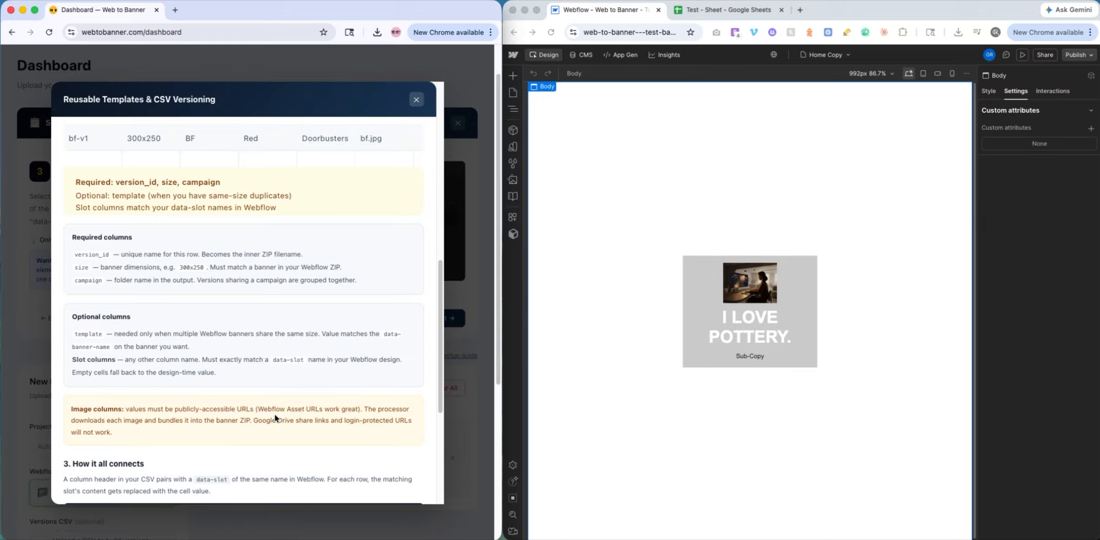
{"action": "left_click", "coordinate": [416, 98]}
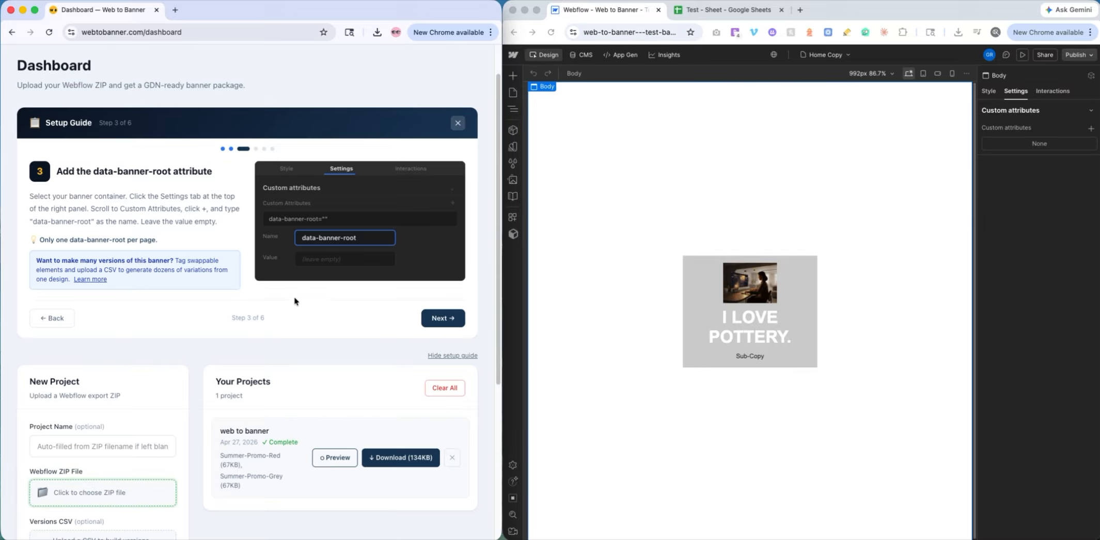
- Choose web-to-banner.zip as the new project's Webflow ZIP file
{"action": "scroll", "coordinate": [265, 309], "scroll_direction": "down", "scroll_amount": 4}
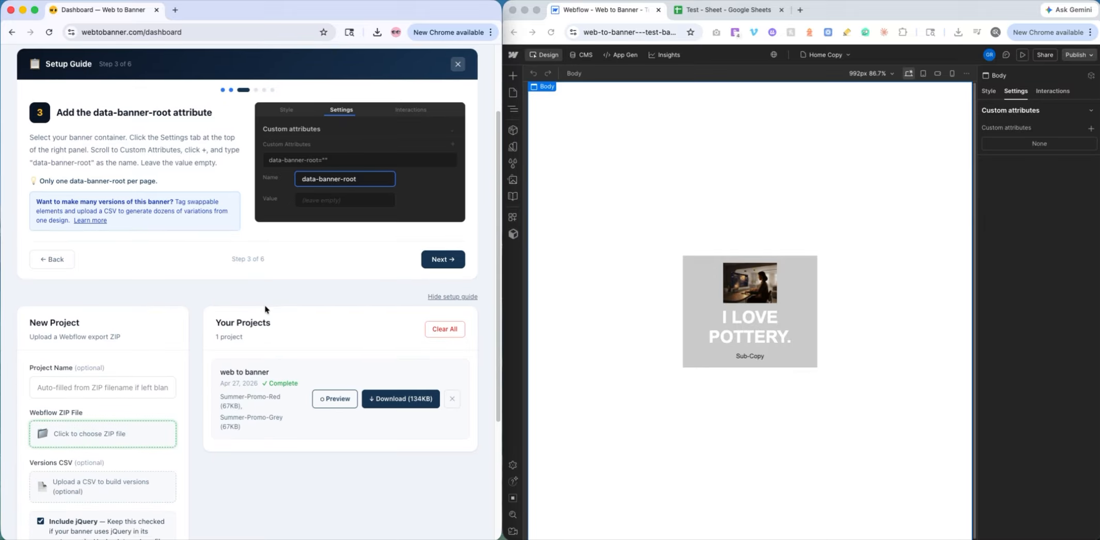
{"action": "scroll", "coordinate": [163, 274], "scroll_direction": "down", "scroll_amount": 3}
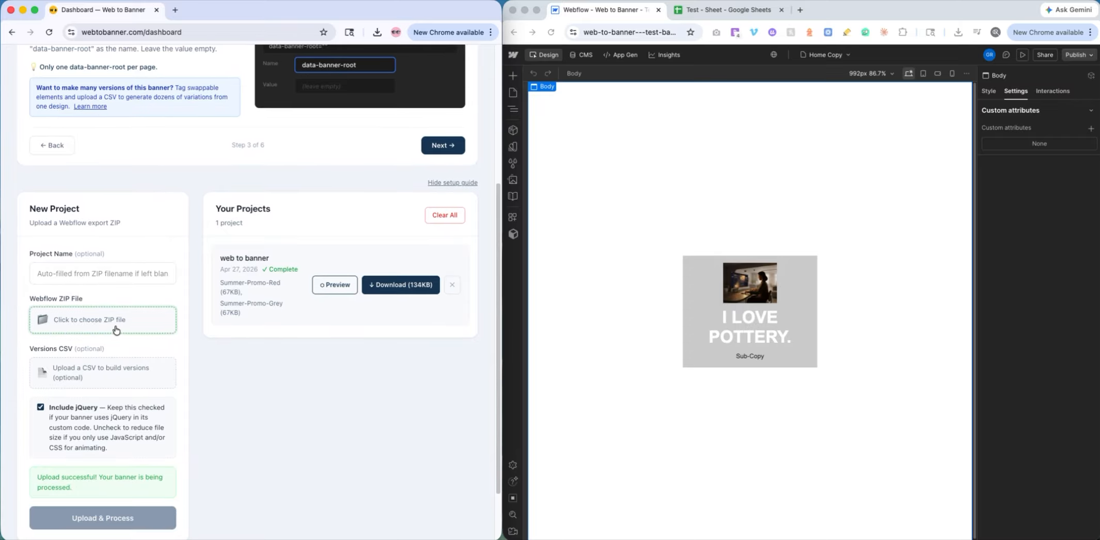
{"action": "left_click", "coordinate": [84, 321]}
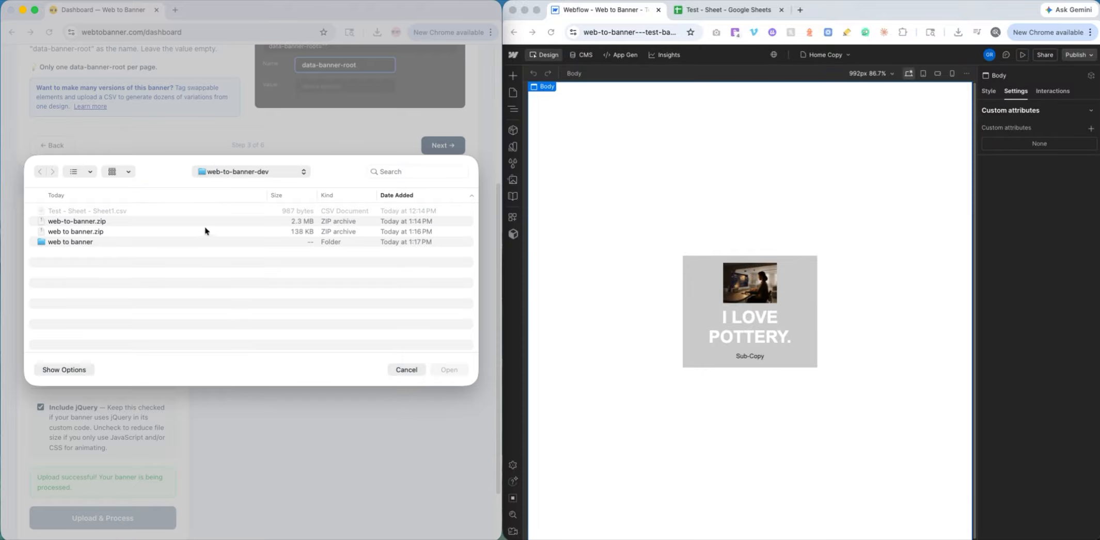
{"action": "left_click", "coordinate": [63, 232]}
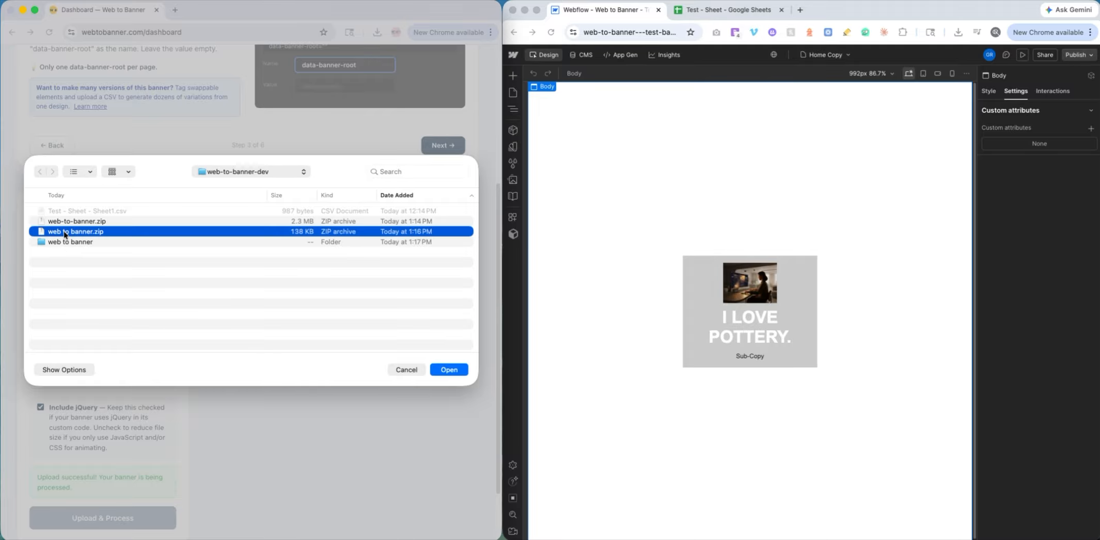
{"action": "left_click", "coordinate": [78, 221]}
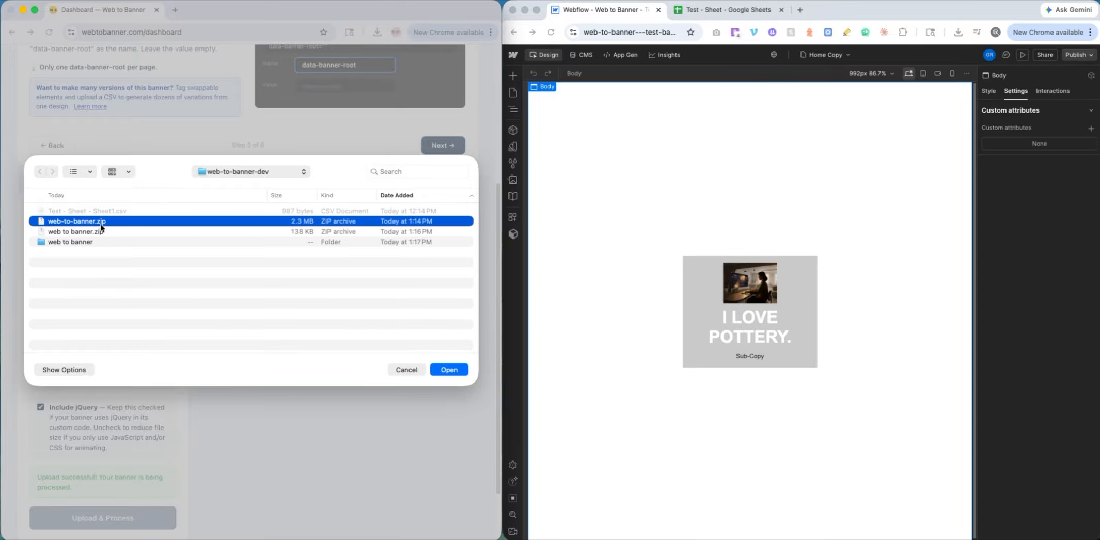
{"action": "left_click", "coordinate": [462, 368]}
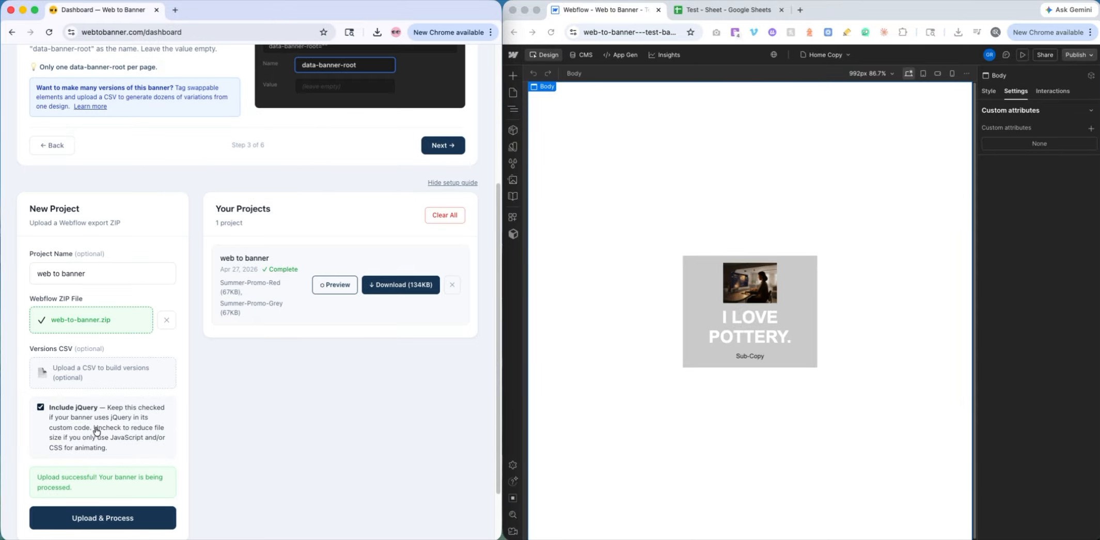
- Attach Test - Sheet - Sheet1.csv as the versions CSV and submit the project for processing
{"action": "left_click", "coordinate": [74, 382]}
{"action": "left_click", "coordinate": [161, 210]}
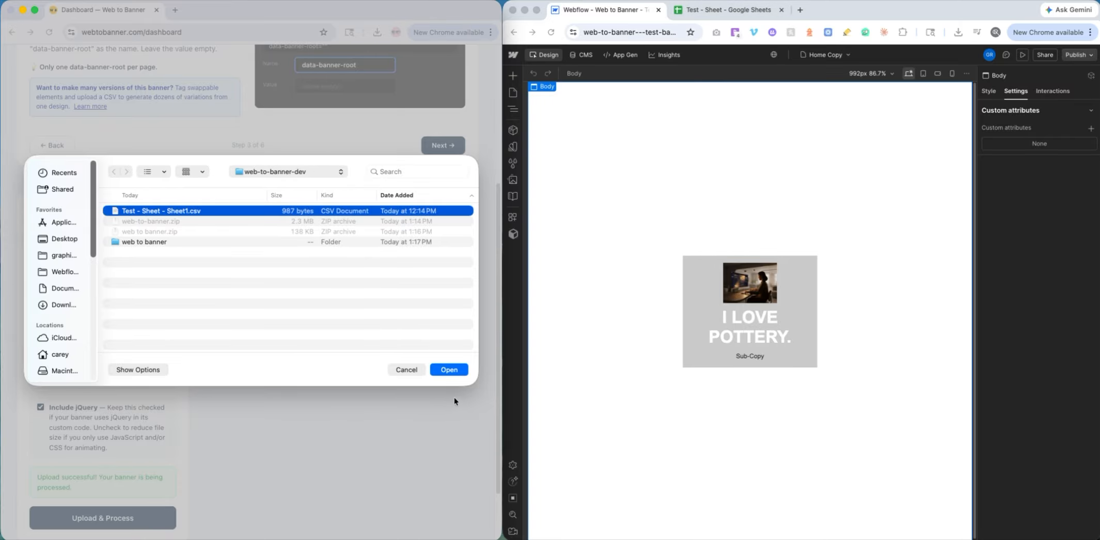
{"action": "left_click", "coordinate": [448, 370]}
{"action": "left_click", "coordinate": [106, 508]}
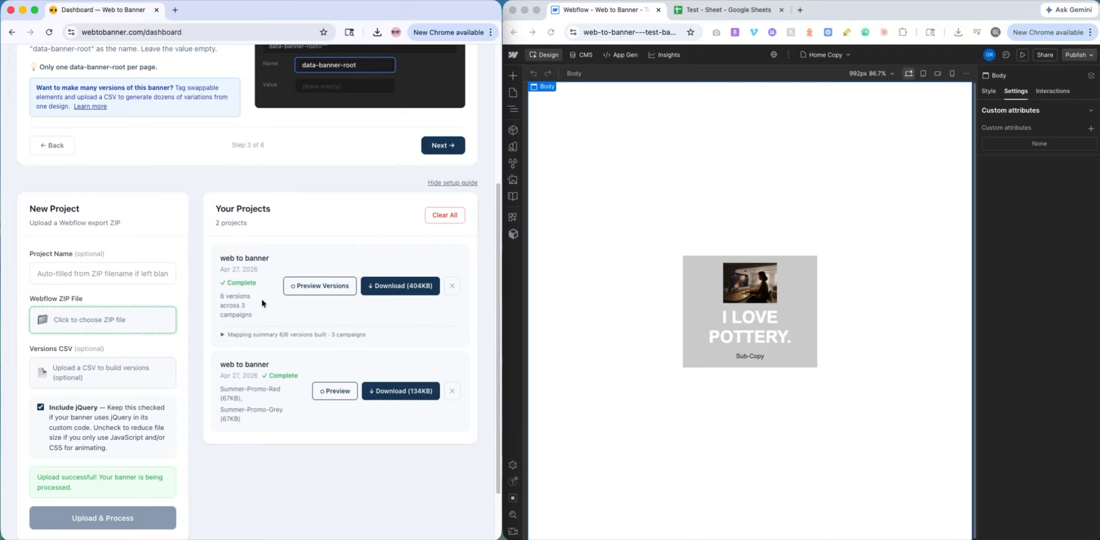
- Expand the new project's mapping summary and review its slot mappings and campaigns
{"action": "left_click", "coordinate": [228, 334]}
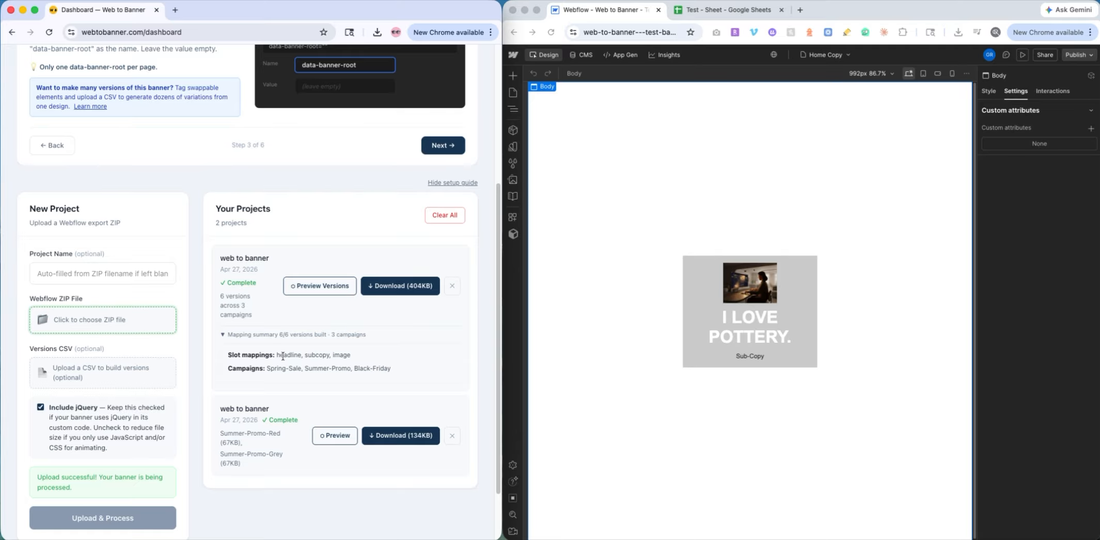
{"action": "left_click_drag", "start_coordinate": [351, 356], "coordinate": [276, 356]}
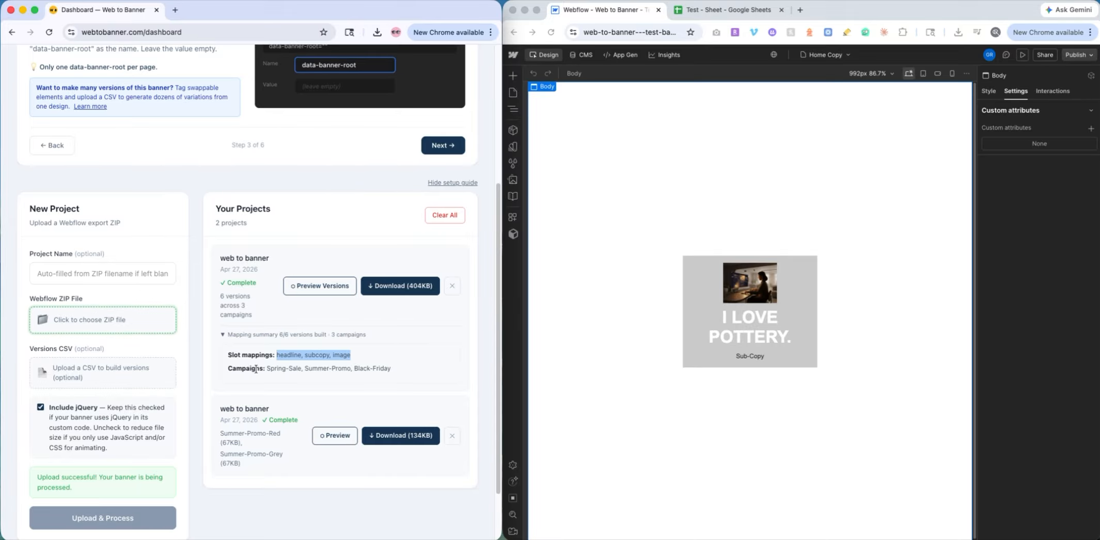
{"action": "left_click_drag", "start_coordinate": [265, 370], "coordinate": [404, 370]}
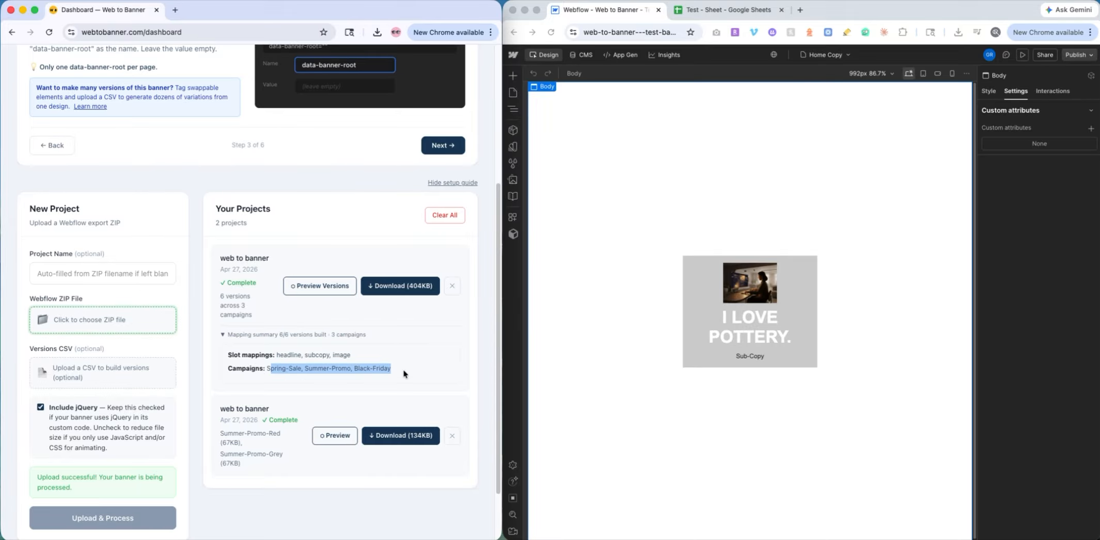
{"action": "left_click", "coordinate": [403, 370]}
- Open the new project's versions preview and check black-friday-hero-v1 against its template, campaign, version_id and slot values in Test - Sheet
{"action": "left_click", "coordinate": [317, 287]}
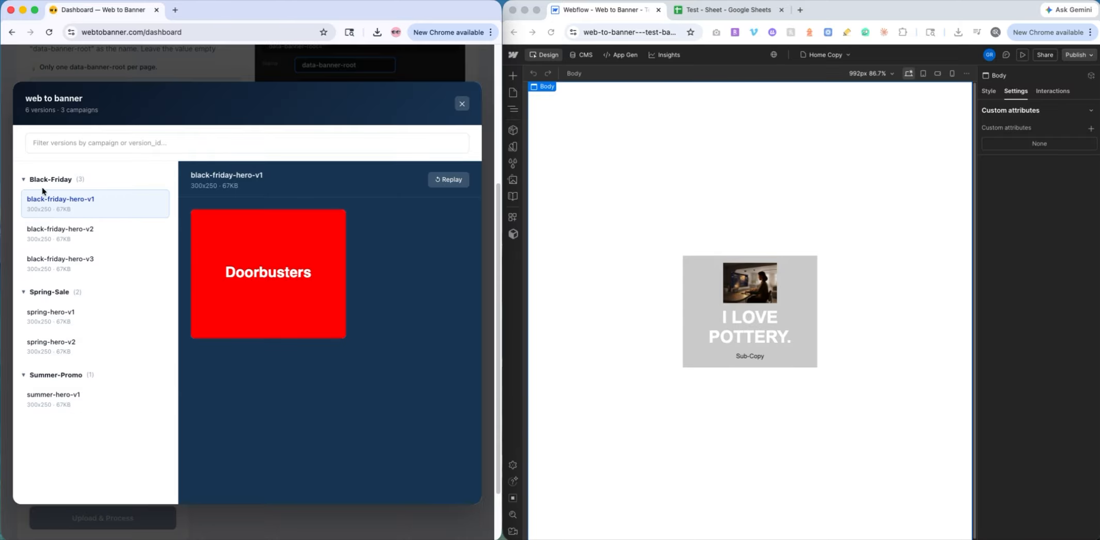
{"action": "left_click", "coordinate": [75, 143]}
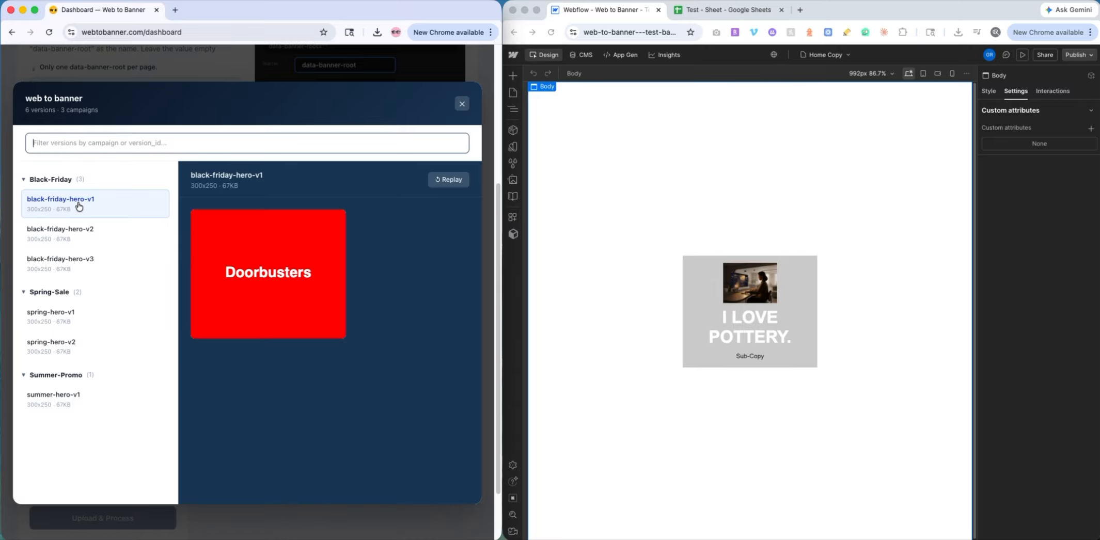
{"action": "left_click", "coordinate": [726, 10]}
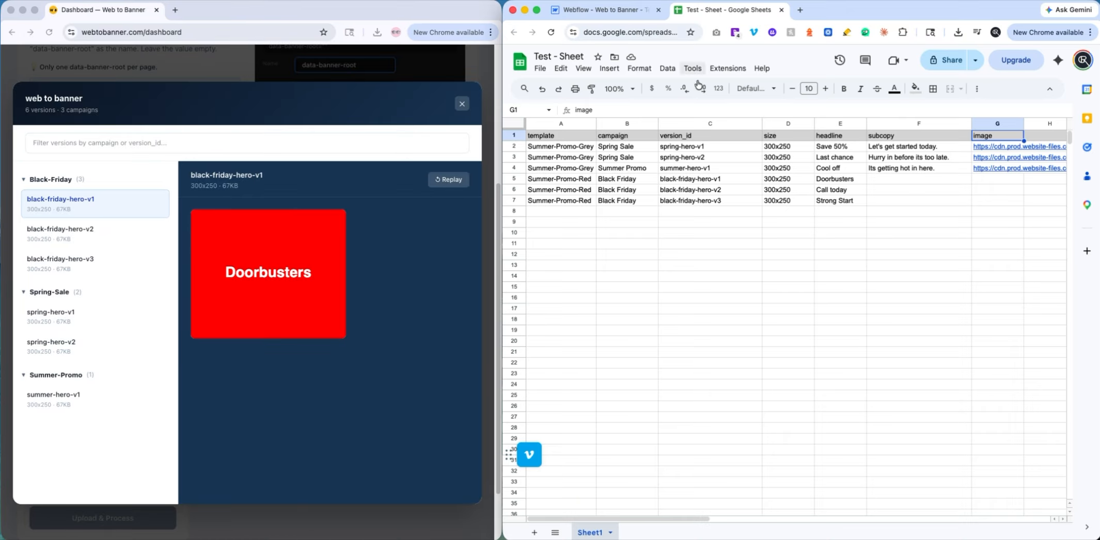
{"action": "left_click", "coordinate": [570, 191]}
{"action": "left_click", "coordinate": [627, 183]}
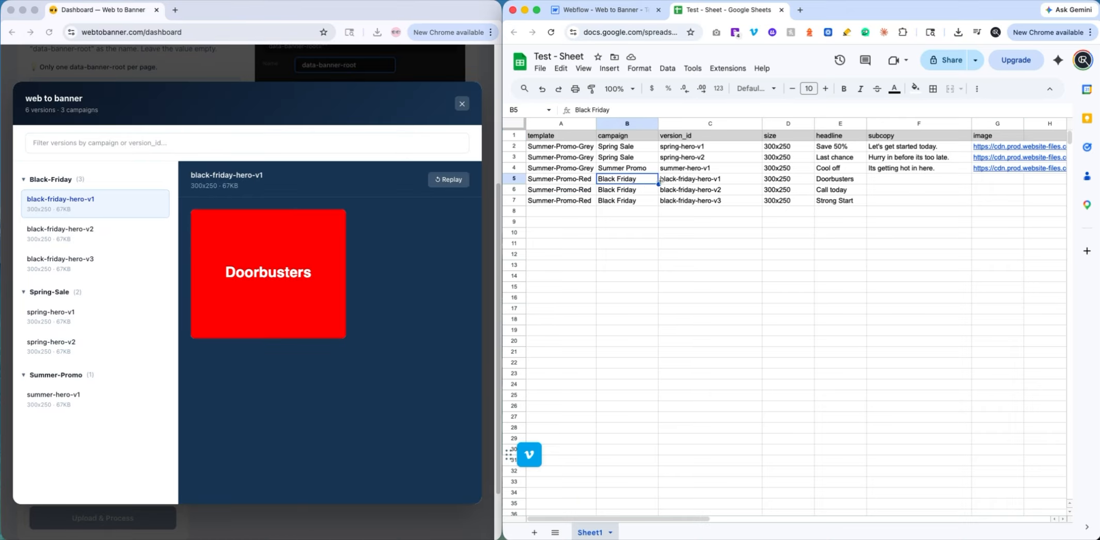
{"action": "left_click", "coordinate": [686, 181]}
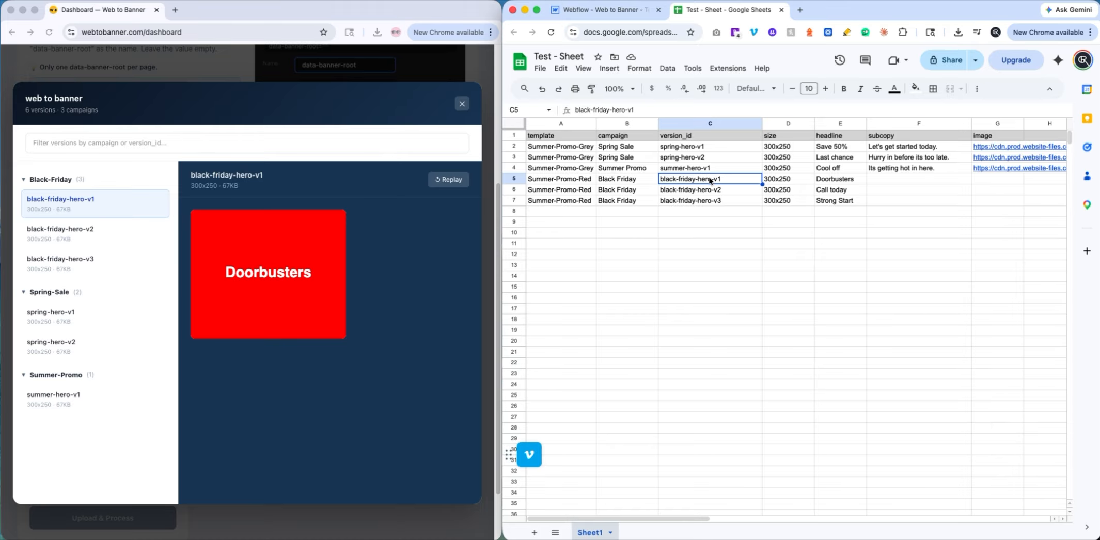
{"action": "left_click", "coordinate": [845, 181]}
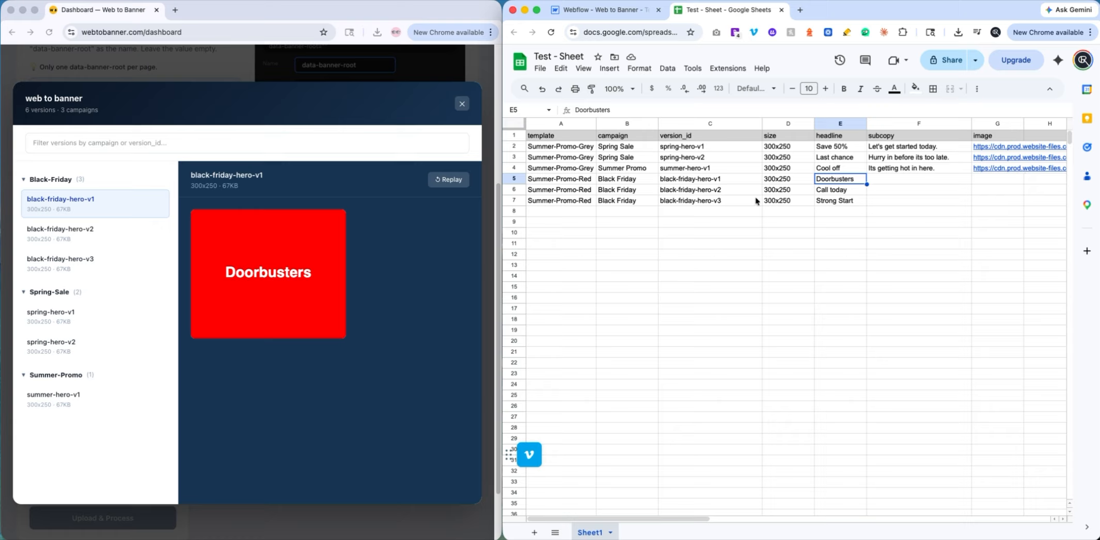
{"action": "left_click", "coordinate": [888, 180]}
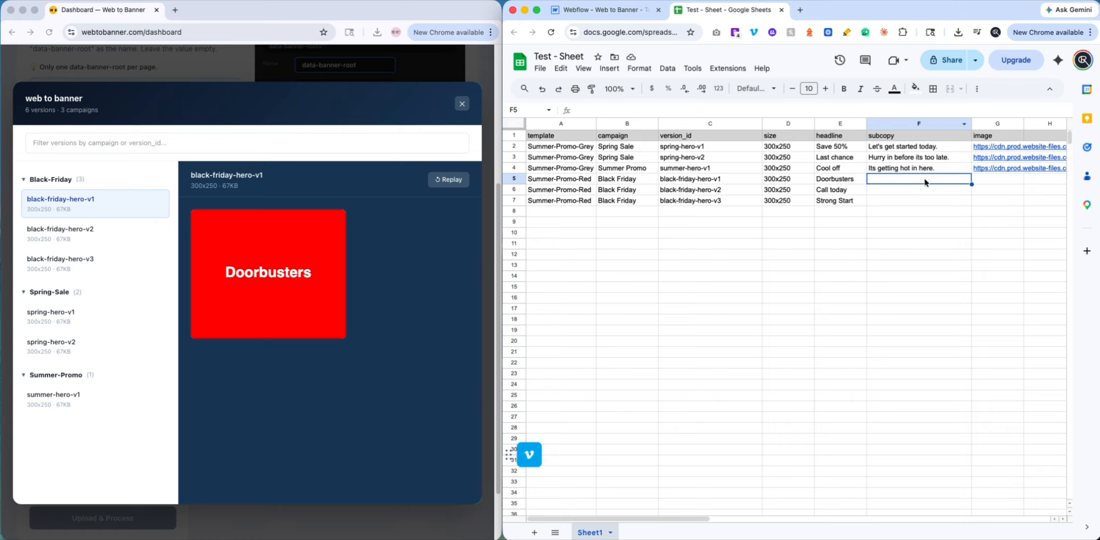
{"action": "left_click", "coordinate": [992, 180]}
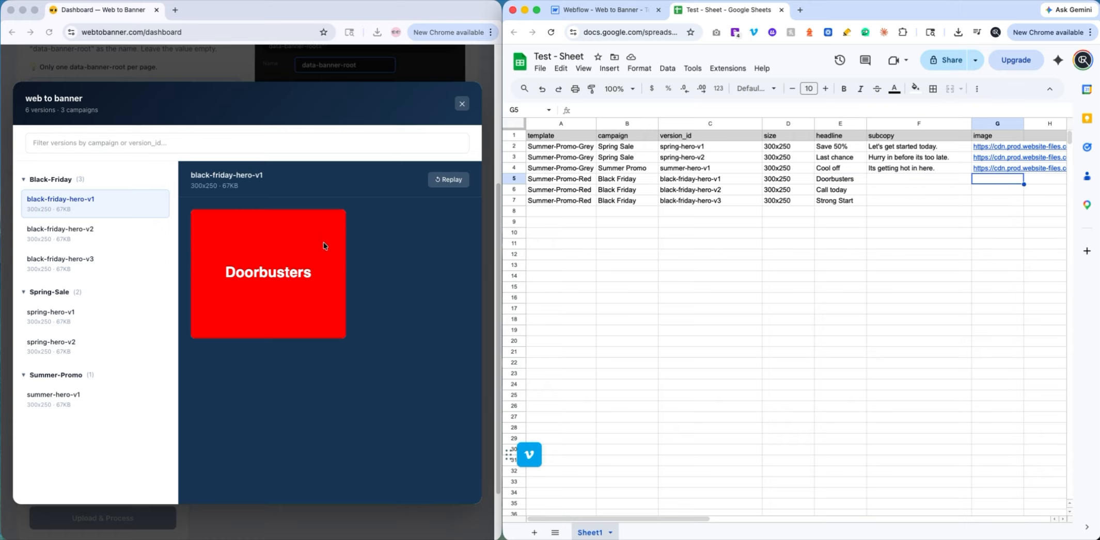
{"action": "left_click", "coordinate": [618, 182]}
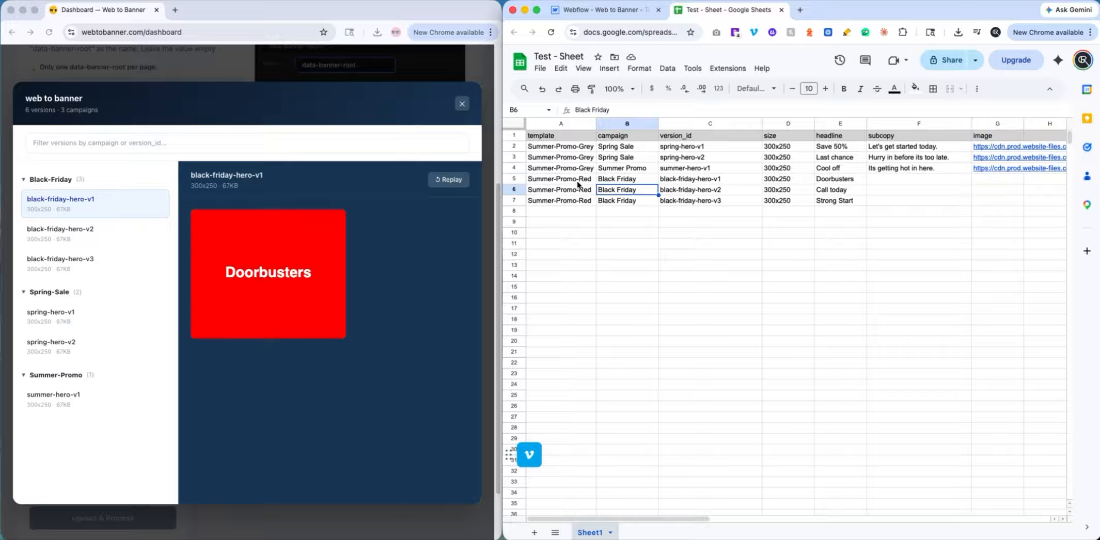
{"action": "left_click", "coordinate": [577, 181]}
{"action": "left_click", "coordinate": [821, 181]}
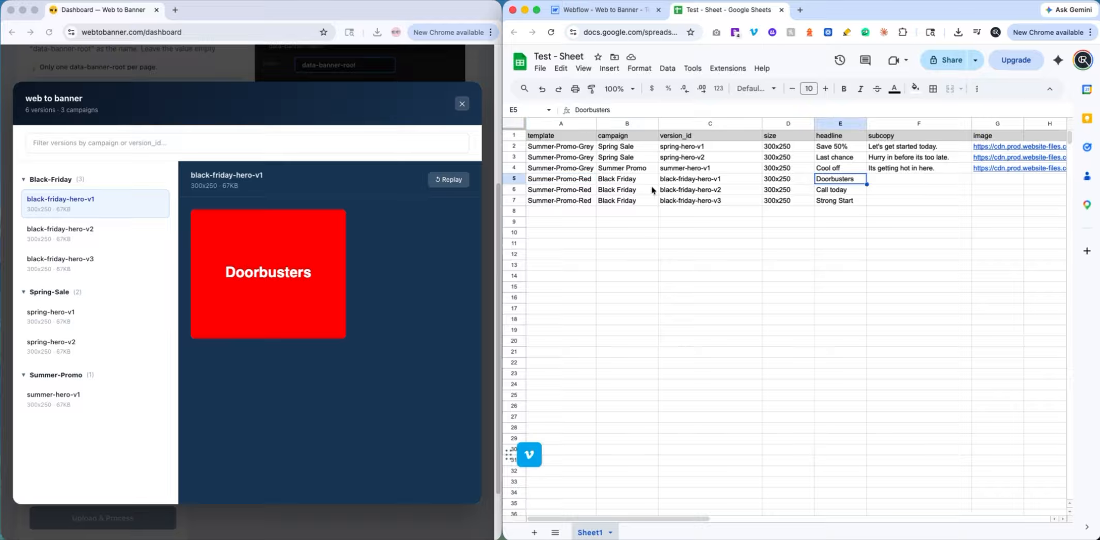
- Preview the Black-Friday versions black-friday-hero-v1, black-friday-hero-v2 and black-friday-hero-v3 in turn
{"action": "left_click", "coordinate": [62, 232]}
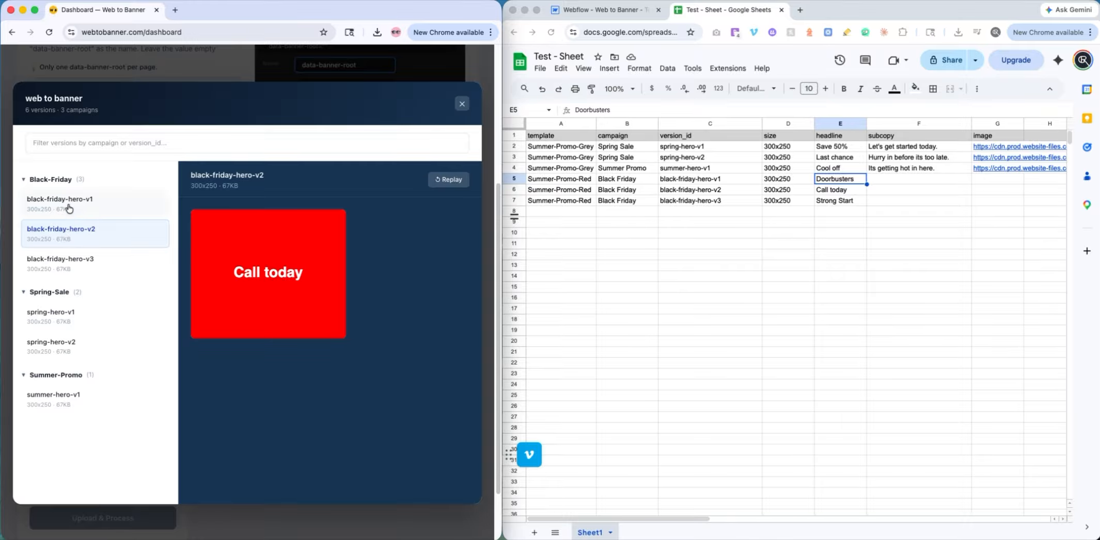
{"action": "left_click", "coordinate": [69, 202]}
{"action": "left_click", "coordinate": [66, 233]}
{"action": "left_click", "coordinate": [62, 266]}
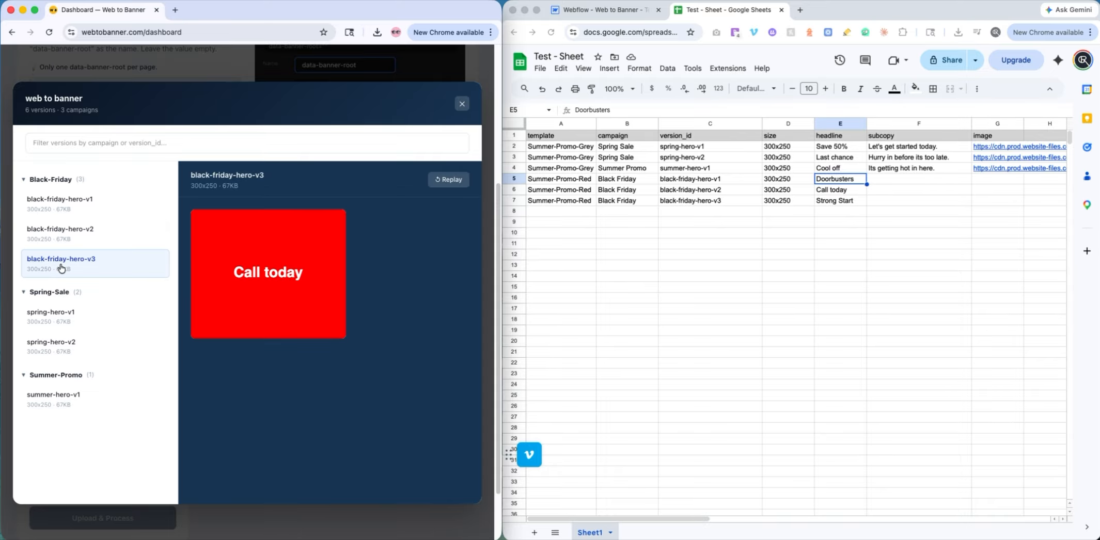
- Preview spring-hero-v1 and compare it with the headline and subcopy in its row of Test - Sheet
{"action": "left_click", "coordinate": [52, 315]}
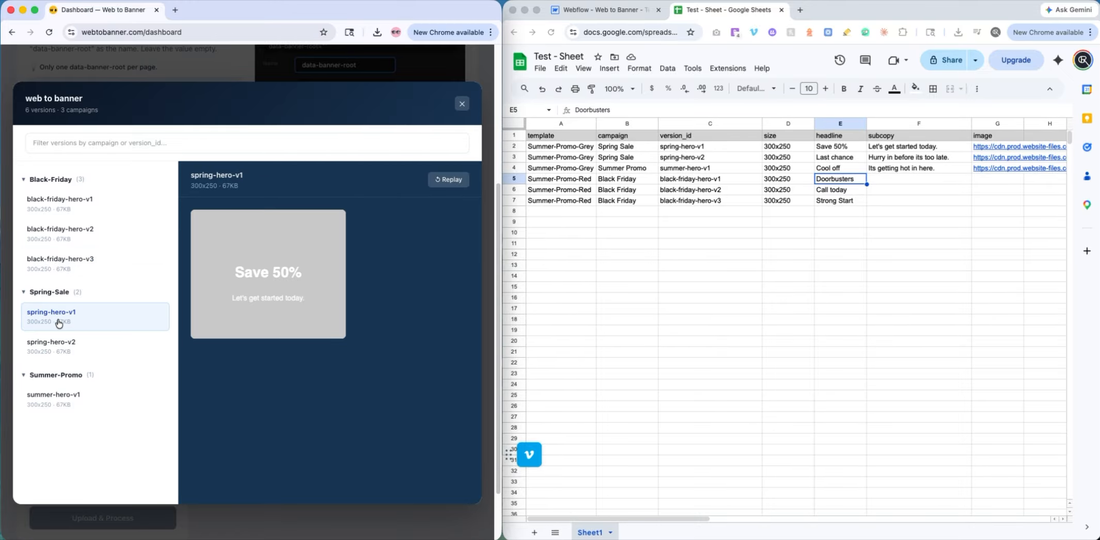
{"action": "left_click", "coordinate": [688, 147]}
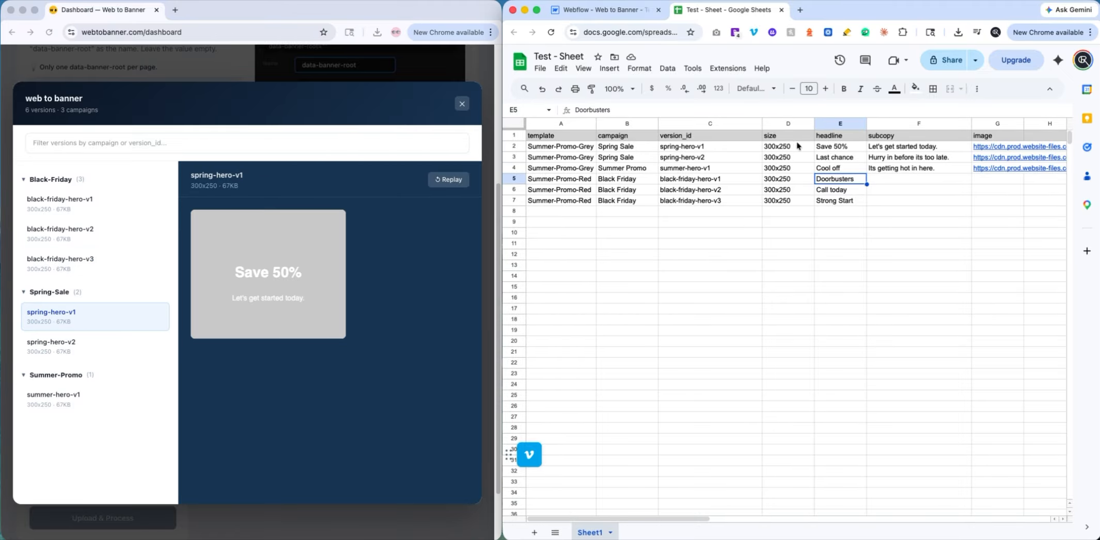
{"action": "left_click", "coordinate": [840, 149]}
{"action": "left_click", "coordinate": [906, 148]}
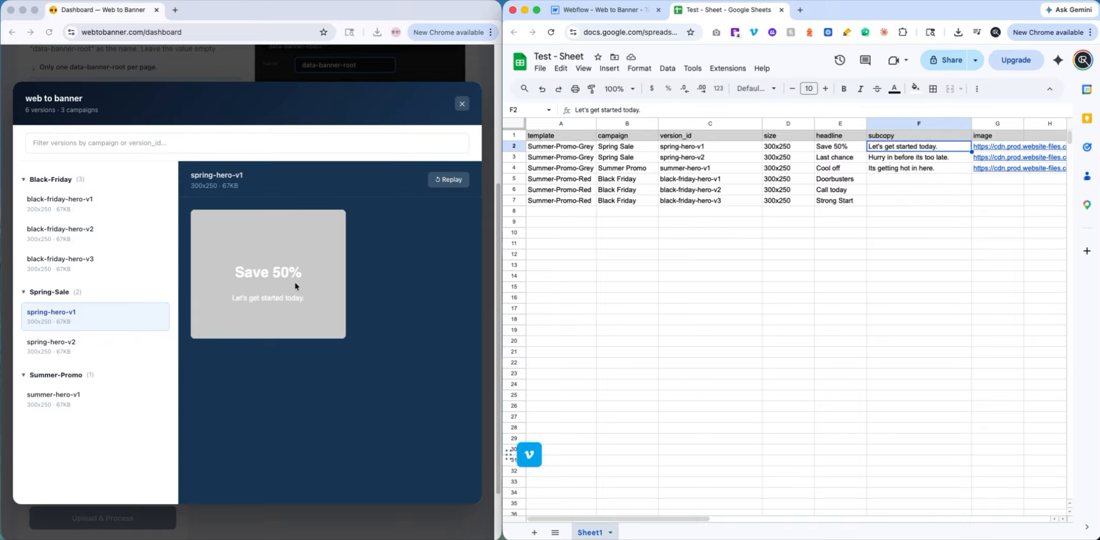
- Compare the spring-hero-v1 preview with the original pottery banner design in Webflow
{"action": "left_click", "coordinate": [620, 14]}
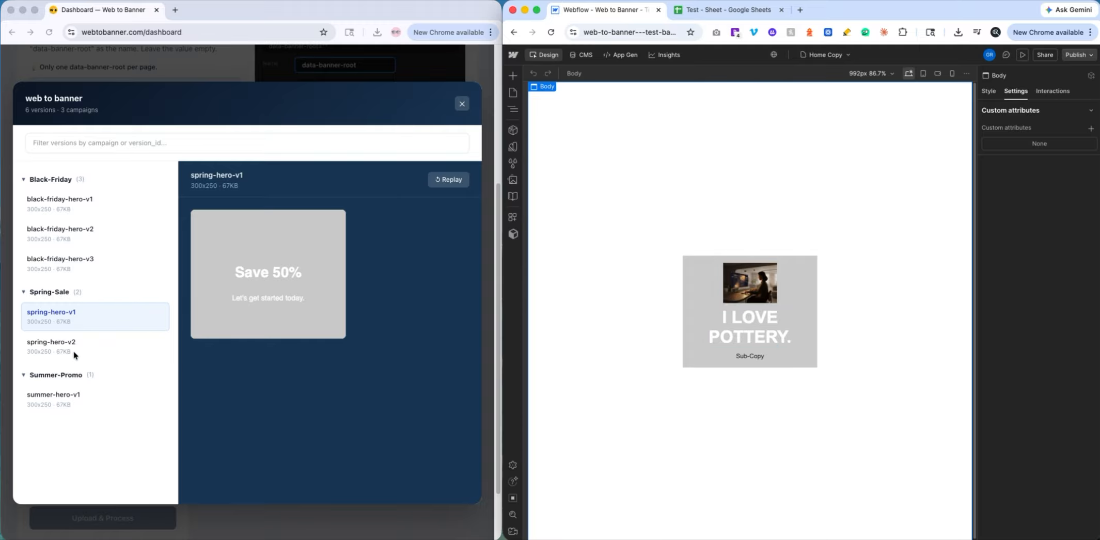
{"action": "left_click", "coordinate": [723, 10]}
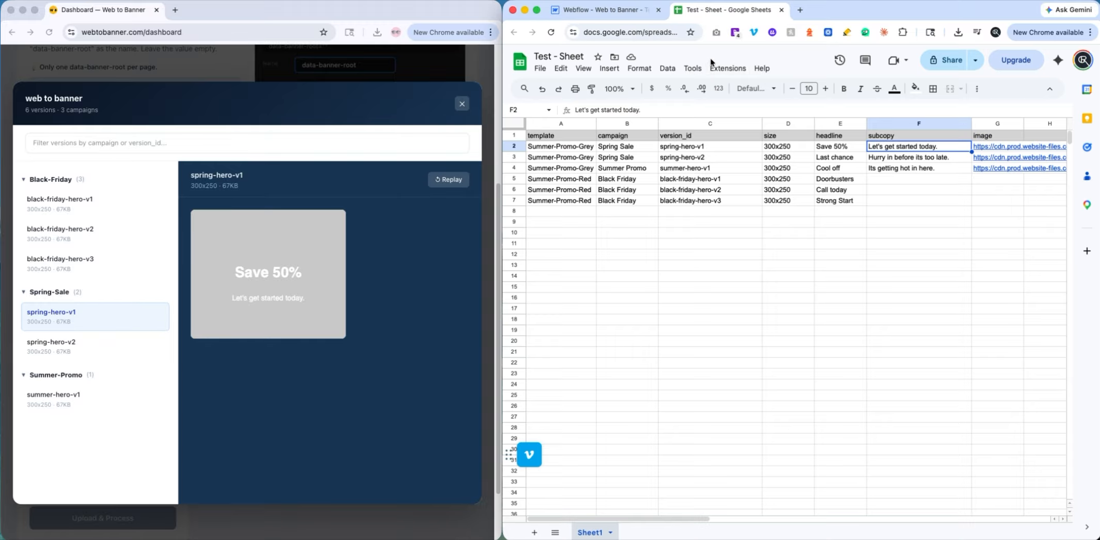
{"action": "left_click", "coordinate": [602, 15]}
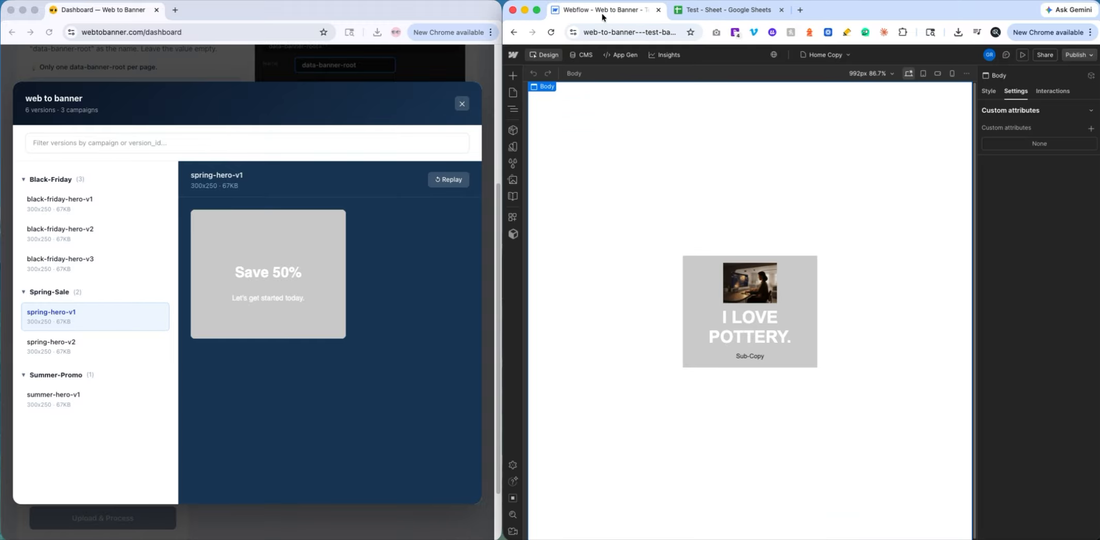
{"action": "left_click", "coordinate": [387, 247]}
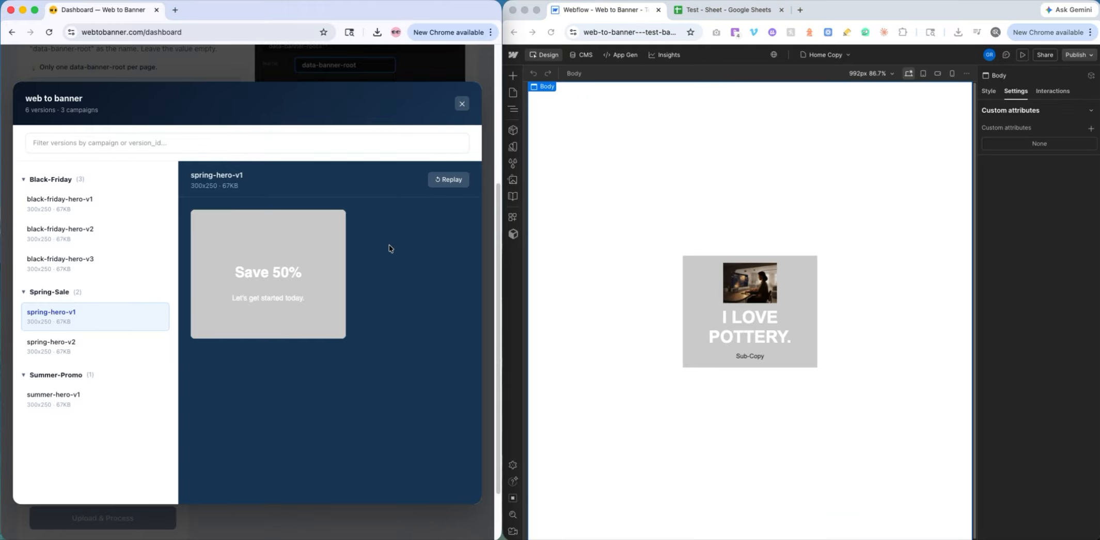
- Leave the versions preview, download the 404KB web to banner project package and reveal the downloaded ZIP in Finder
{"action": "left_click", "coordinate": [462, 107]}
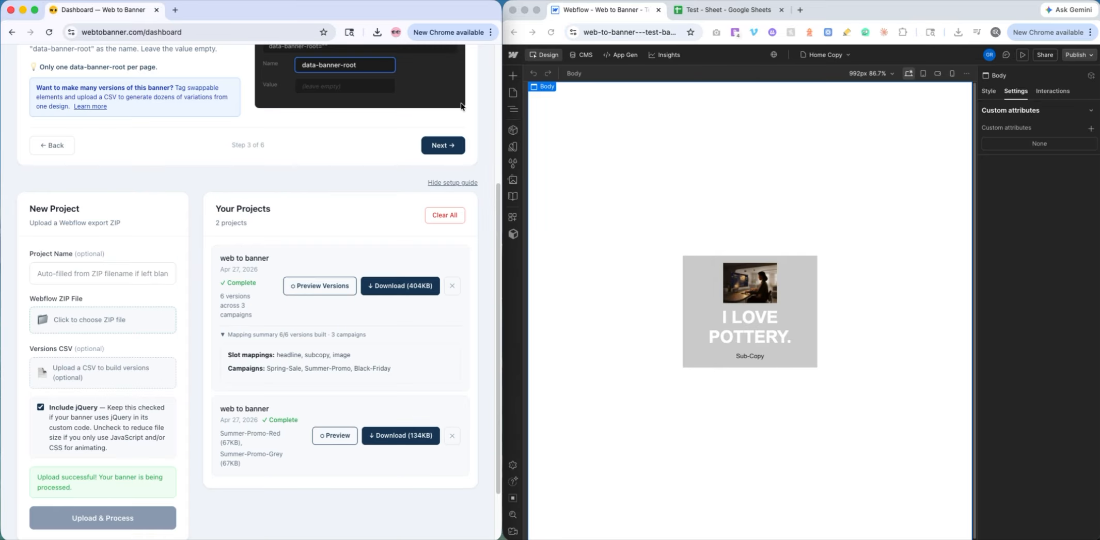
{"action": "left_click", "coordinate": [395, 289]}
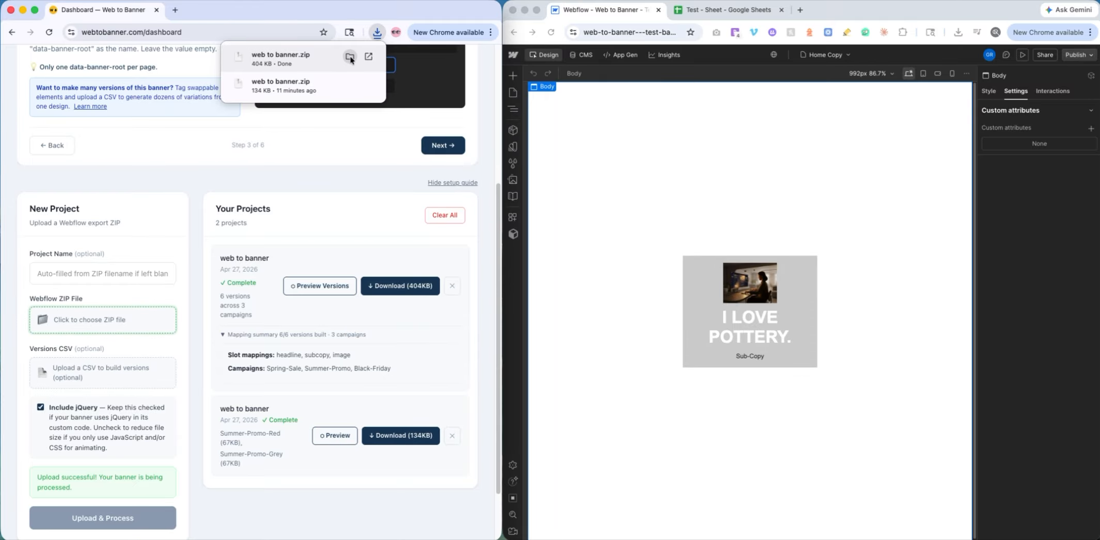
{"action": "left_click", "coordinate": [350, 57]}
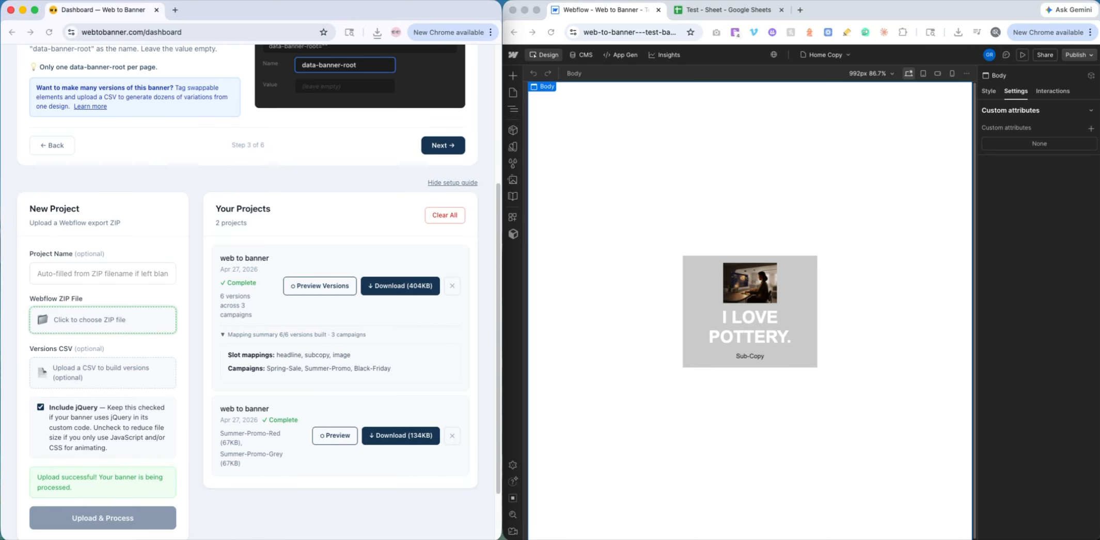
- Create a new folder named "final files" inside the web-to-banner-dev folder
{"action": "left_click_drag", "start_coordinate": [371, 180], "coordinate": [240, 147]}
{"action": "left_click", "coordinate": [53, 189]}
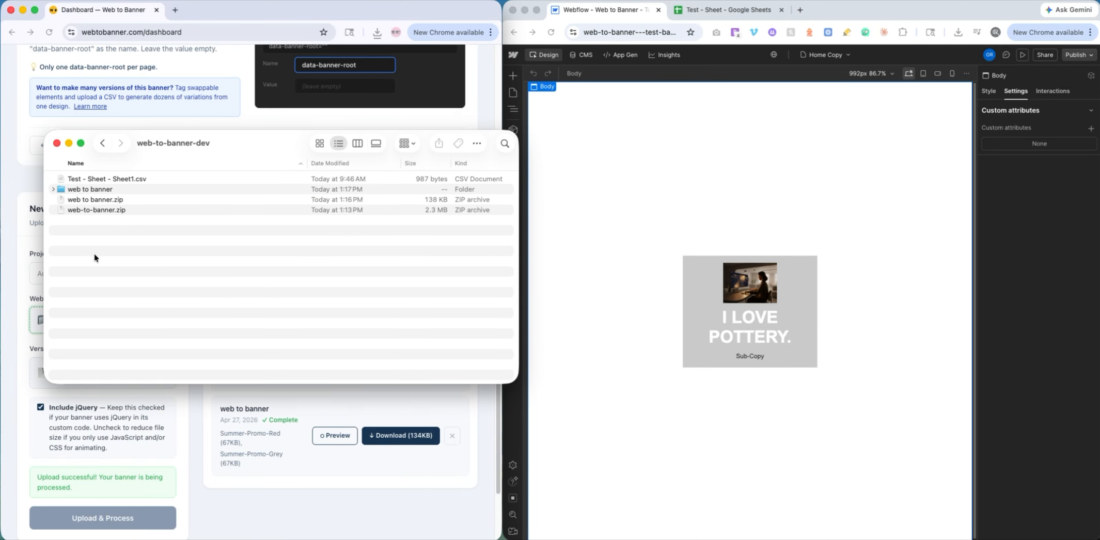
{"action": "right_click", "coordinate": [94, 254]}
{"action": "left_click", "coordinate": [114, 261]}
{"action": "type", "text": "final files"}
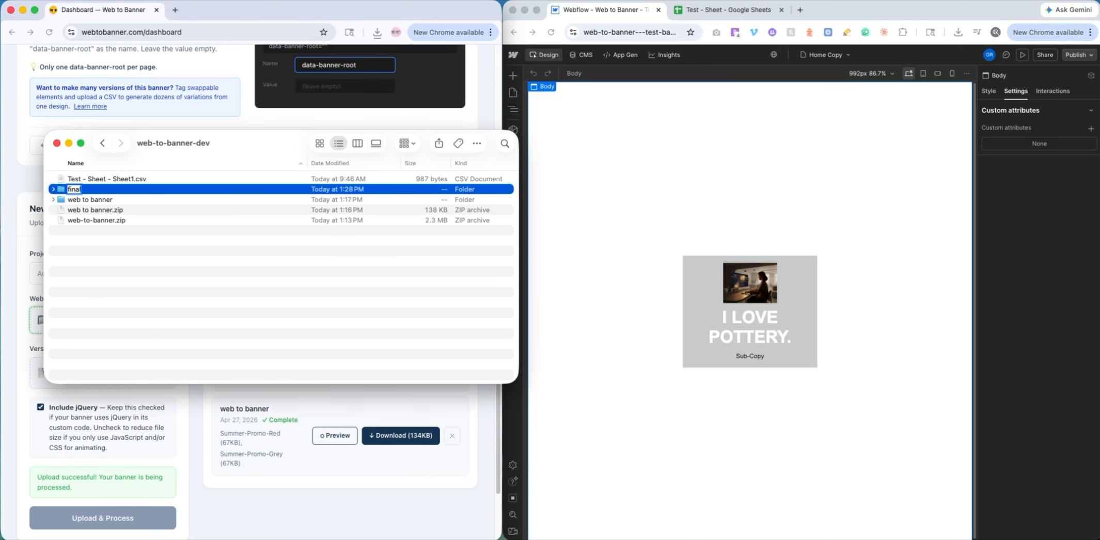
{"action": "key", "text": "Return"}
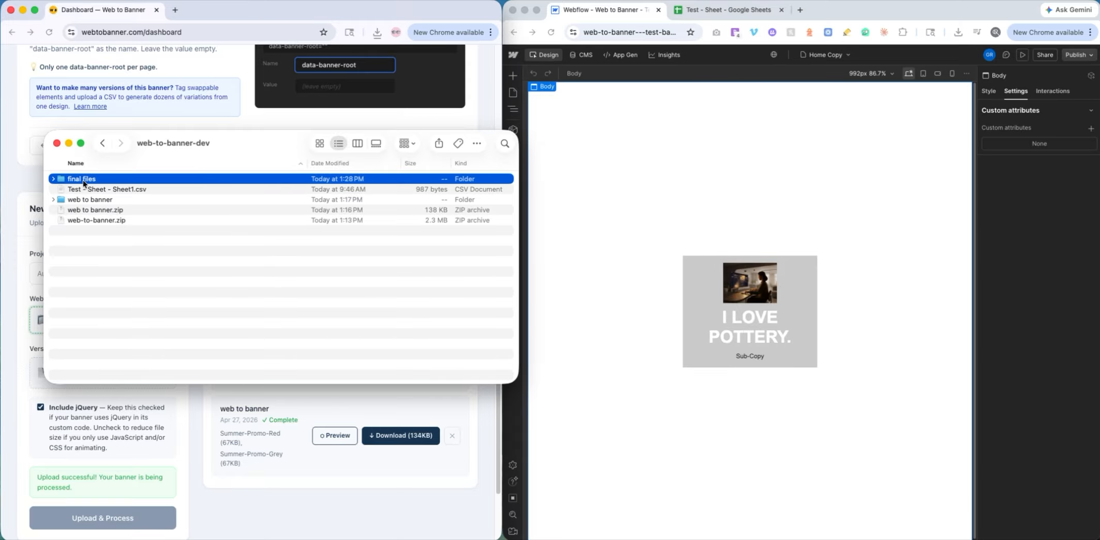
- Move the downloaded web to banner.zip into the final files folder and extract it there
{"action": "double_click", "coordinate": [82, 179]}
{"action": "left_click_drag", "start_coordinate": [36, 320], "coordinate": [172, 216]}
{"action": "double_click", "coordinate": [89, 179]}
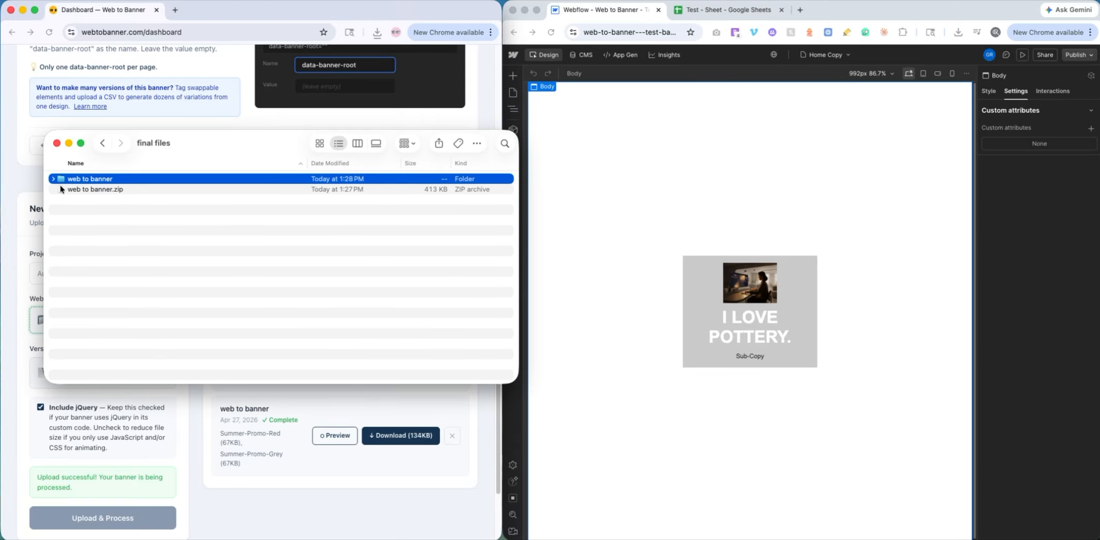
- Expand the extracted web to banner folder and examine the version ZIPs in its Black-Friday, Spring-Sale and Summer-Promo campaign folders
{"action": "left_click", "coordinate": [54, 179]}
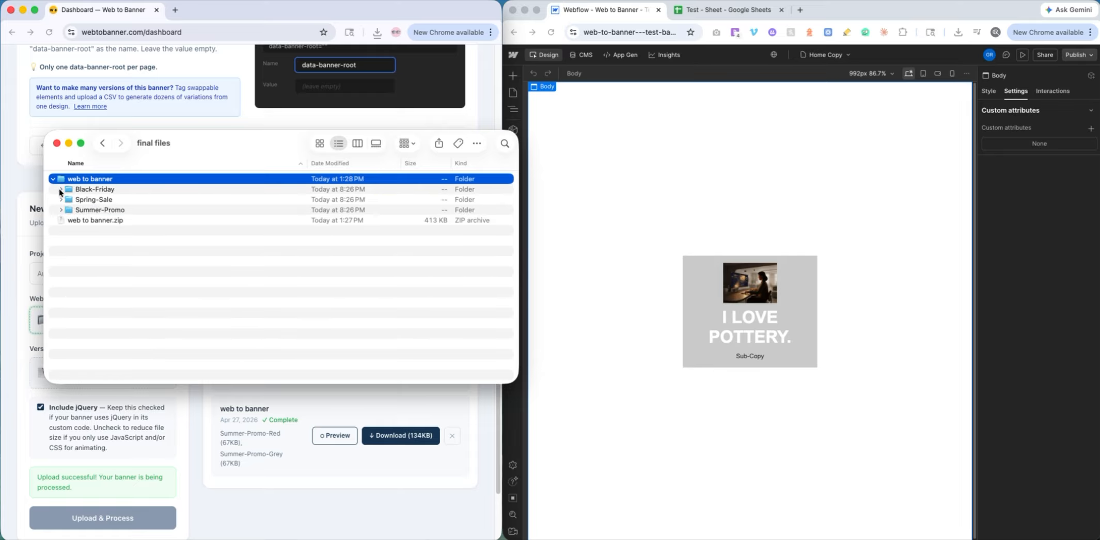
{"action": "left_click", "coordinate": [60, 189]}
{"action": "left_click", "coordinate": [61, 260]}
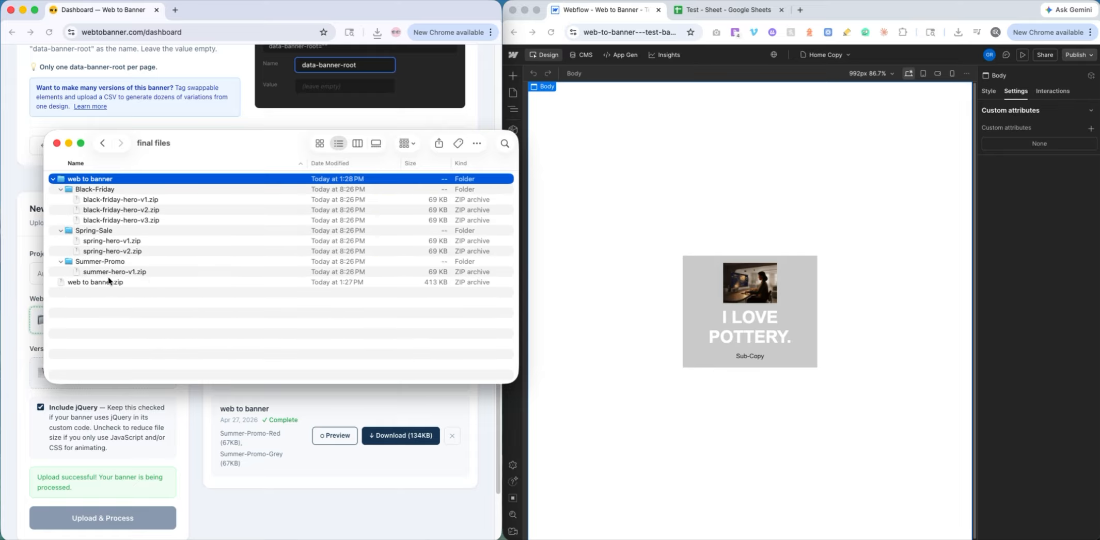
{"action": "left_click", "coordinate": [85, 188]}
{"action": "left_click", "coordinate": [87, 231]}
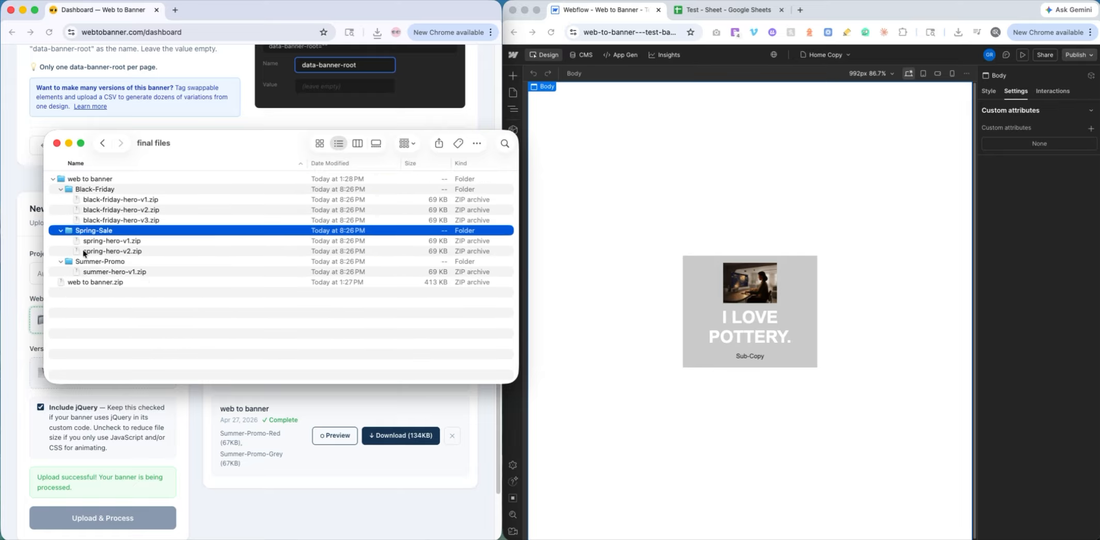
{"action": "left_click", "coordinate": [80, 260]}
{"action": "left_click", "coordinate": [122, 201]}
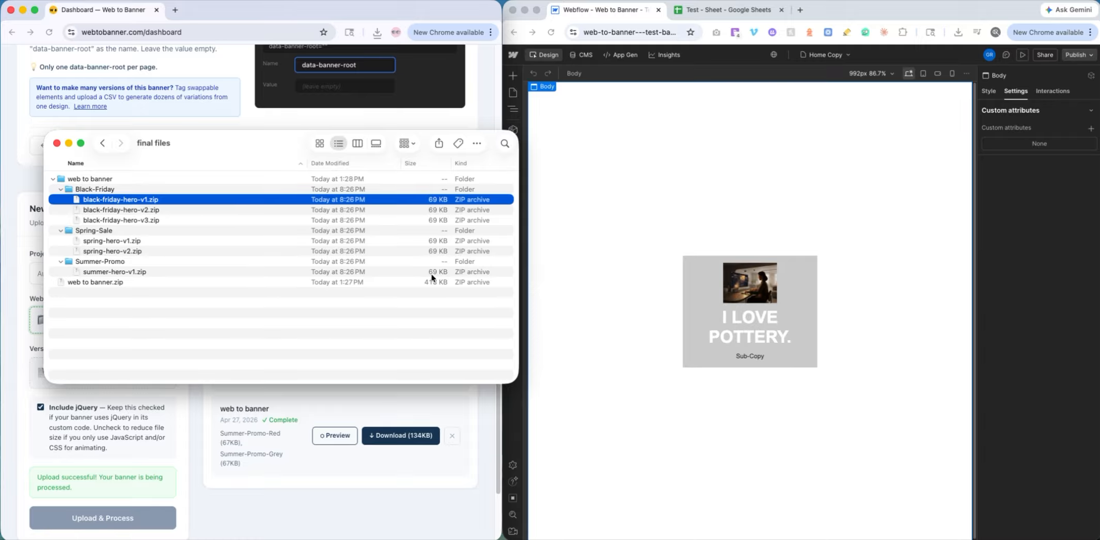
- Take a quick look at spring-hero-v2.zip in the Spring-Sale folder and close the Finder window
{"action": "left_click", "coordinate": [112, 252]}
{"action": "key", "text": "space"}
{"action": "key", "text": "space"}
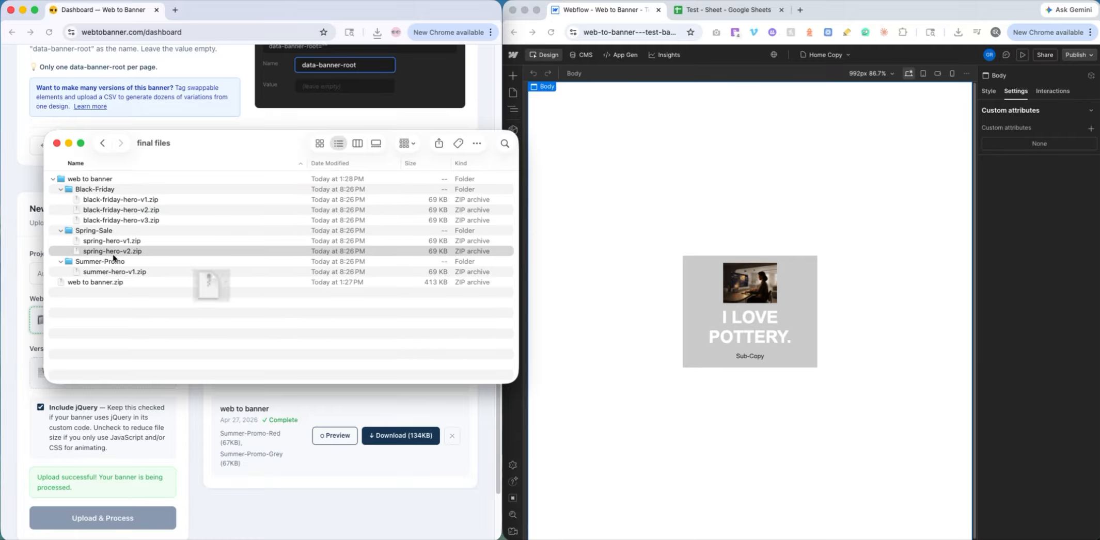
{"action": "left_click", "coordinate": [165, 330]}
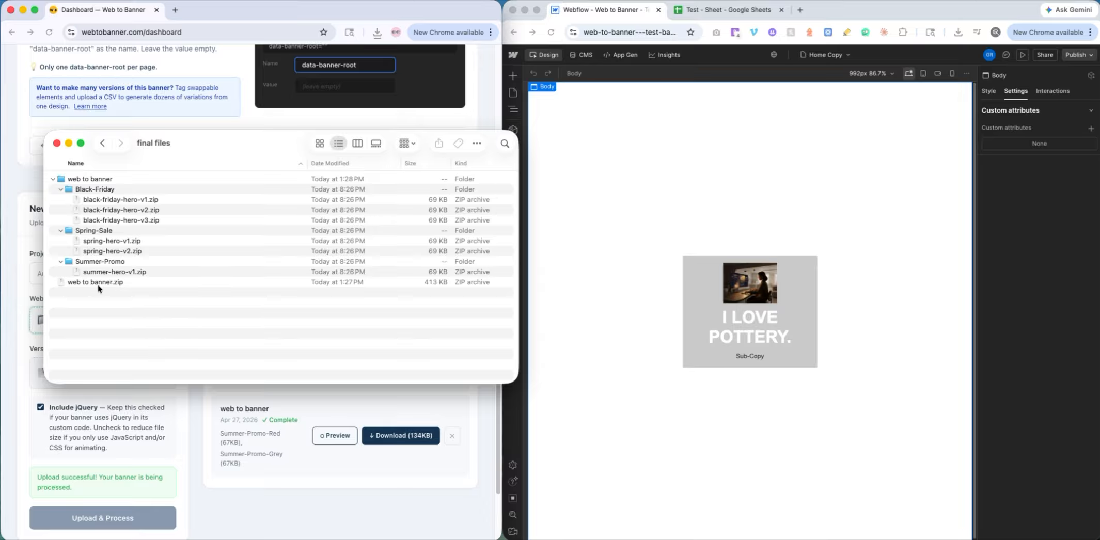
{"action": "left_click", "coordinate": [57, 143]}
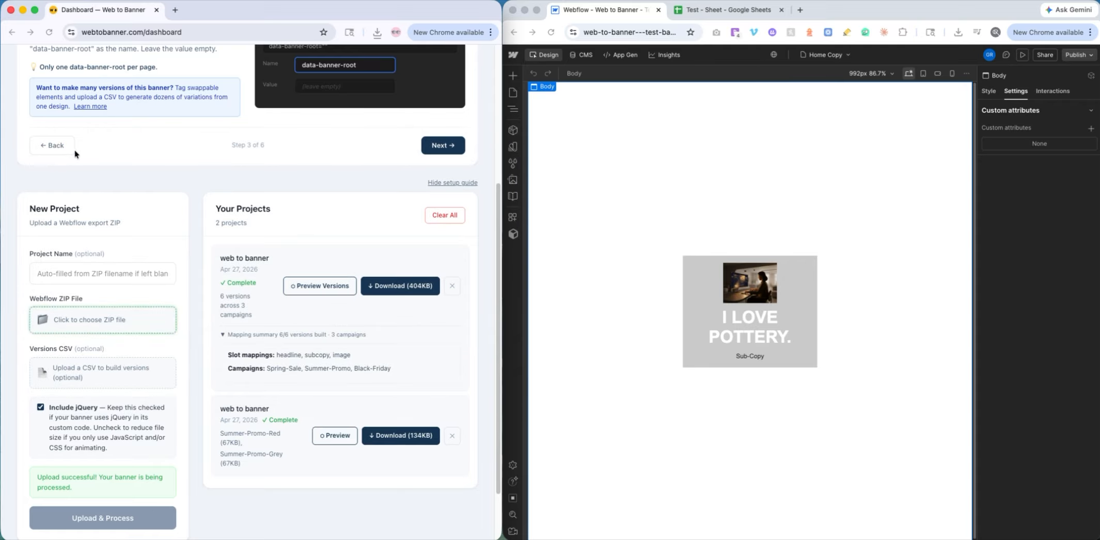